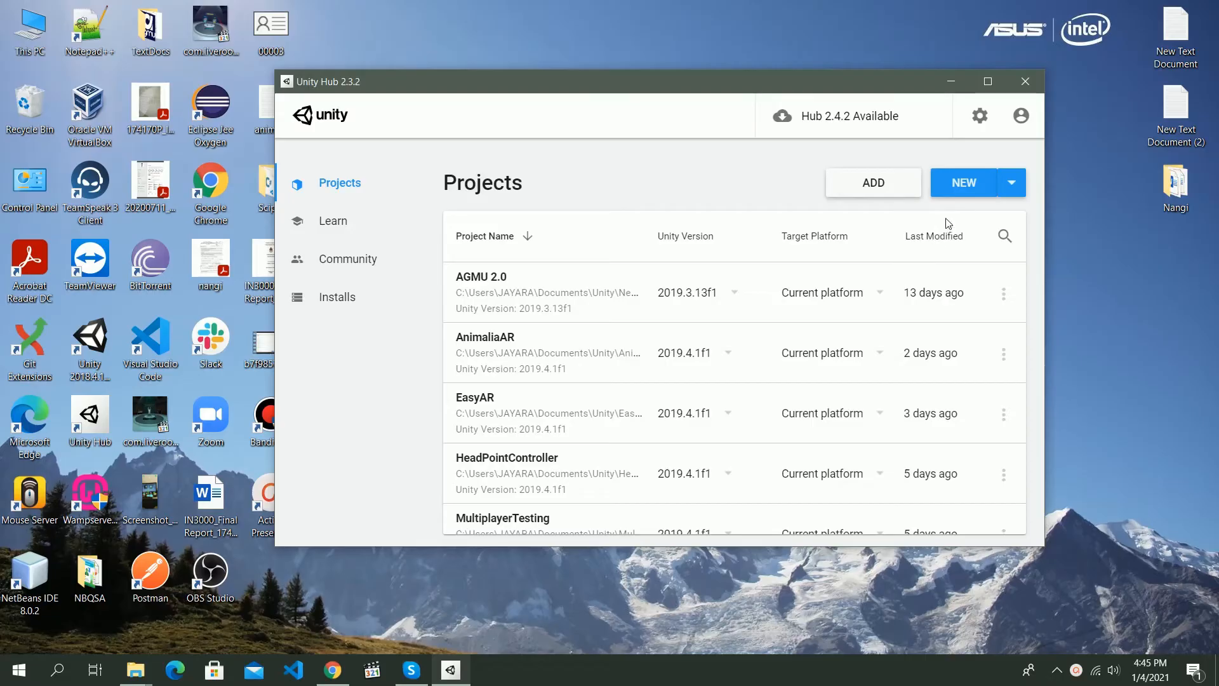
Create a new project from the 3D template with the name EasyARTutorial
click(959, 186)
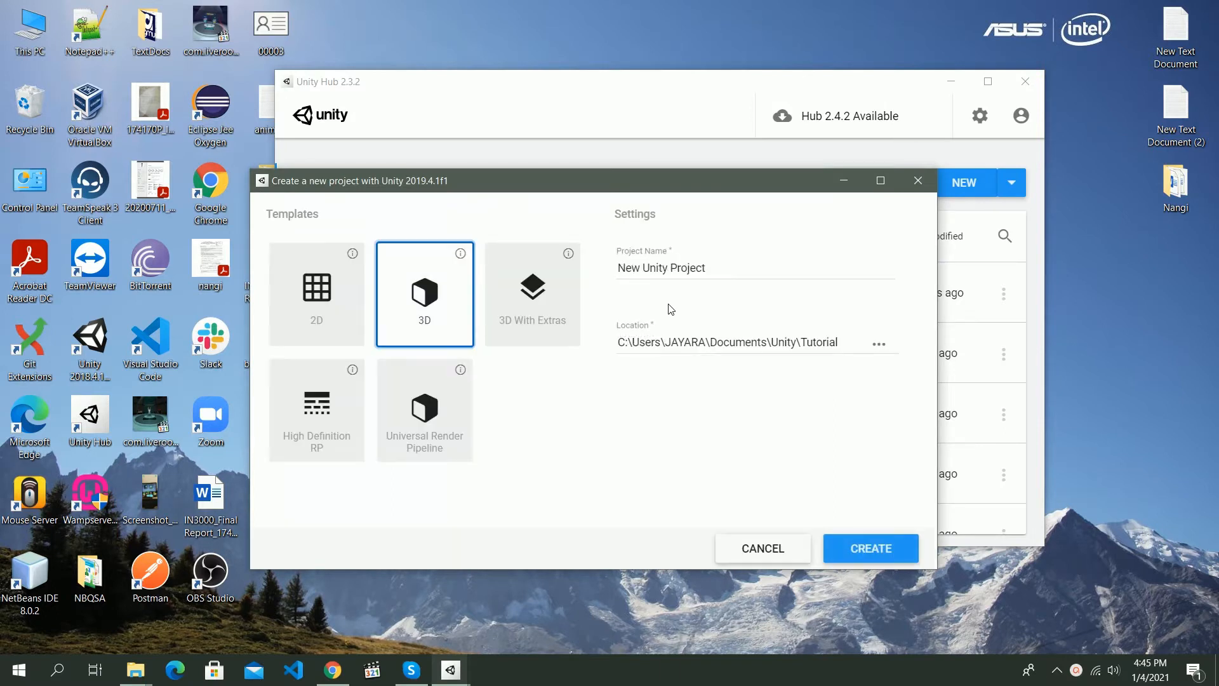
drag(710, 269, 622, 269)
drag(720, 271, 627, 270)
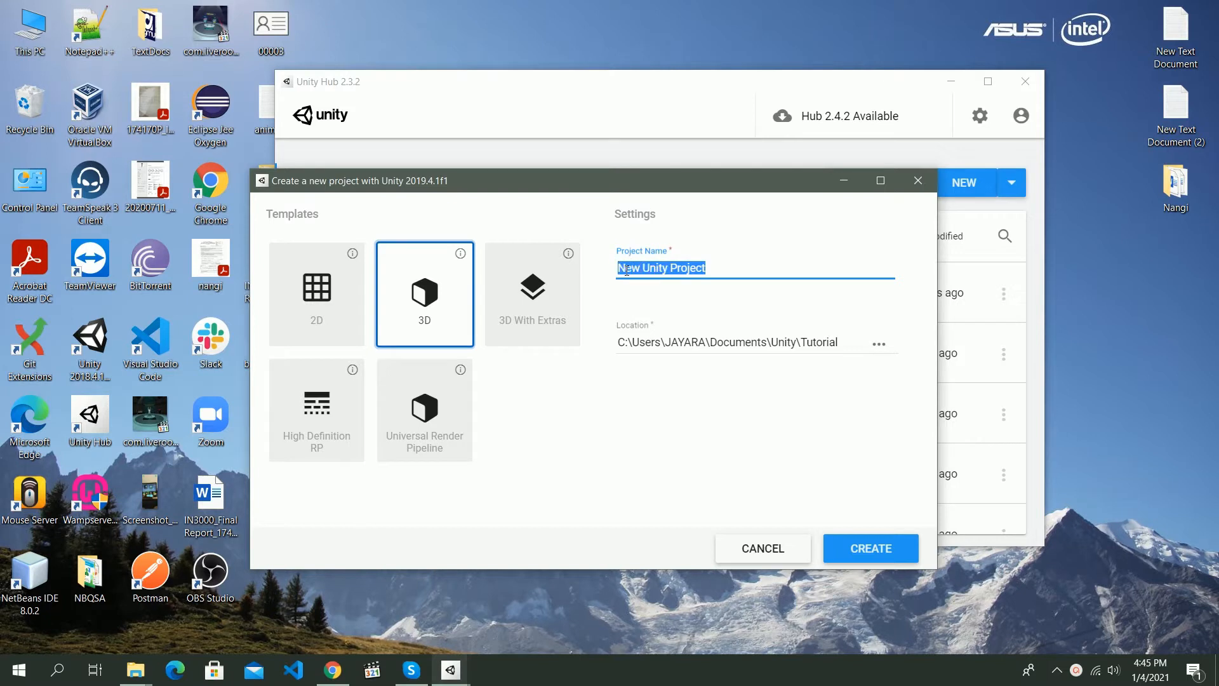
text(EasyARTutorial)
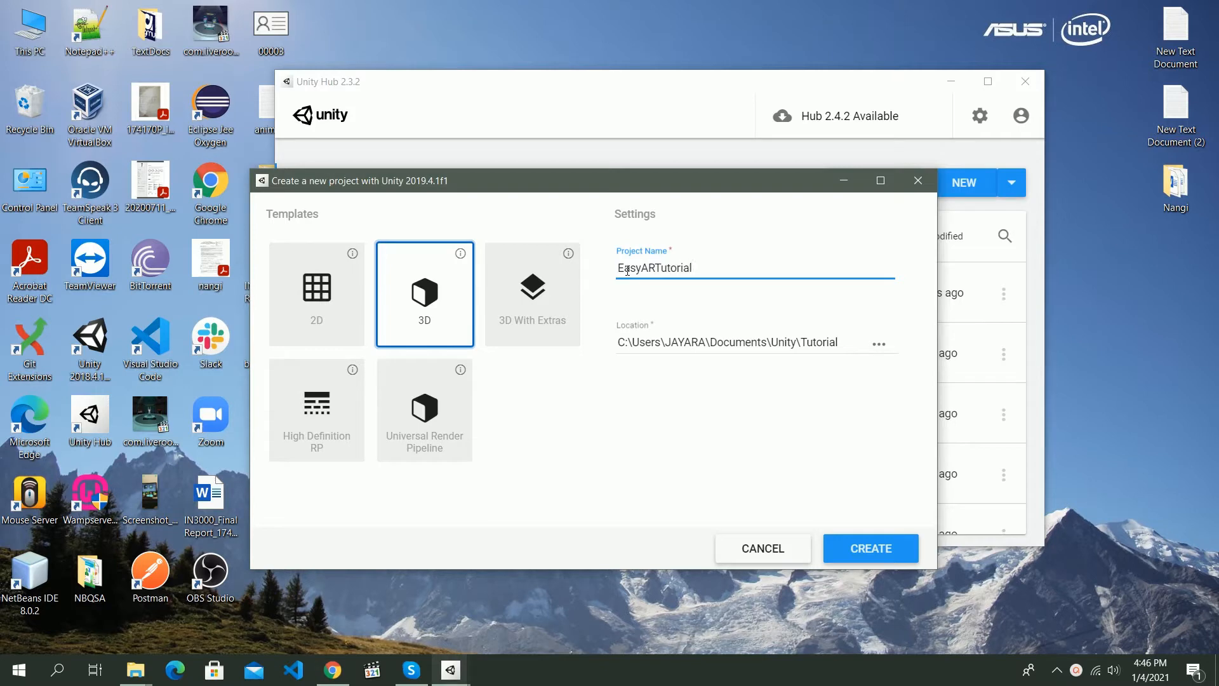
click(886, 550)
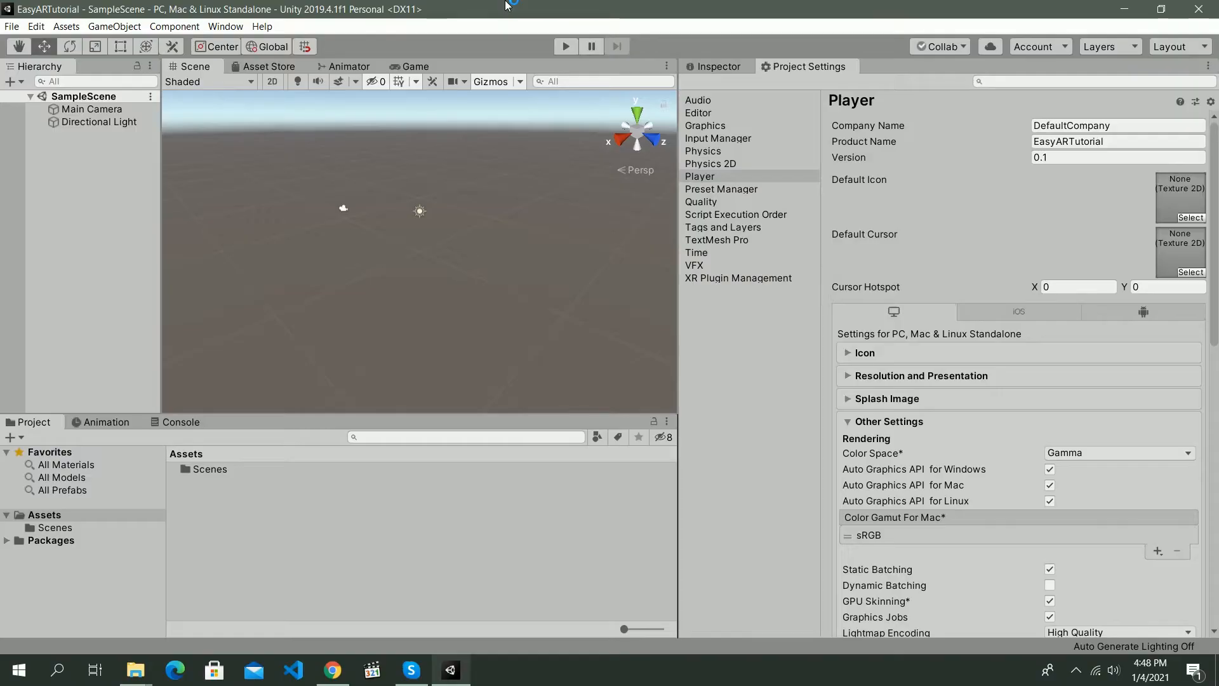
Switch the project's build platform to Android and close the build settings
click(11, 26)
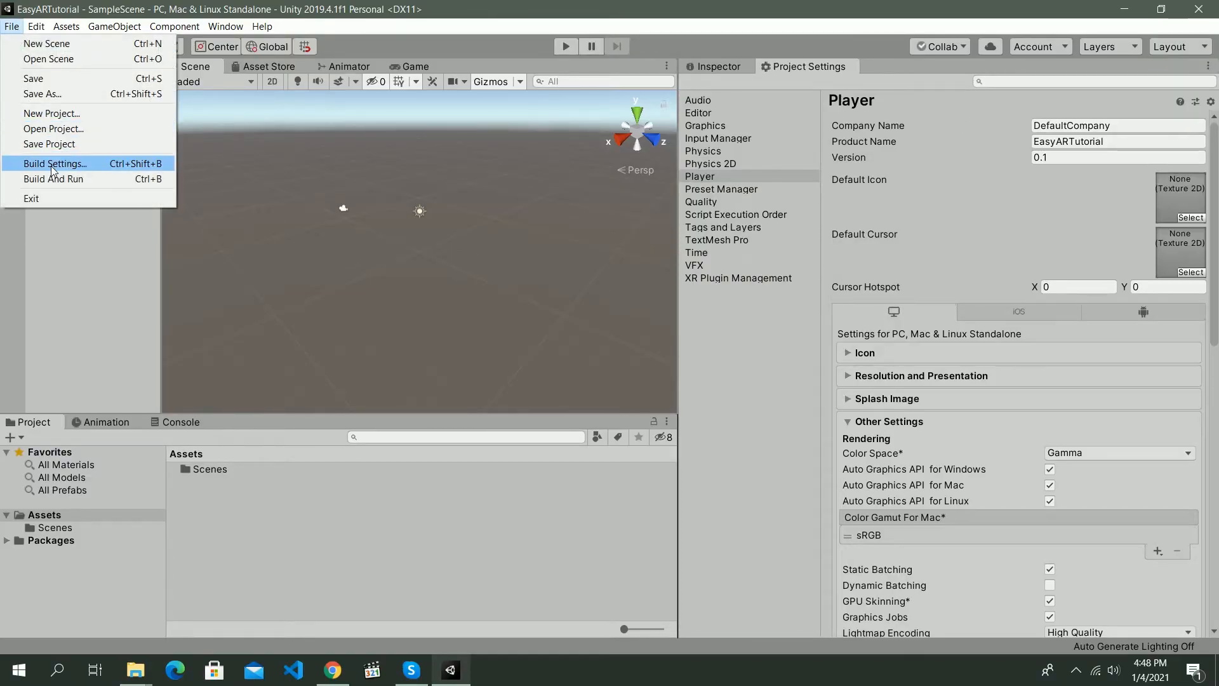
click(51, 166)
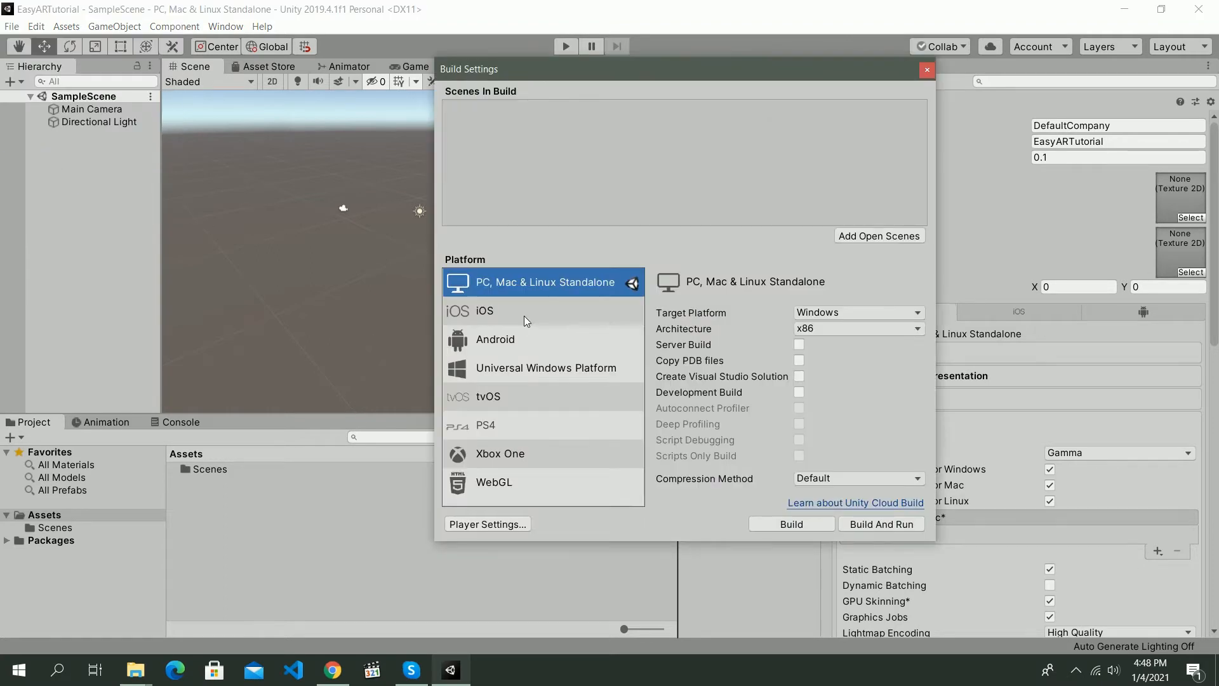
click(517, 345)
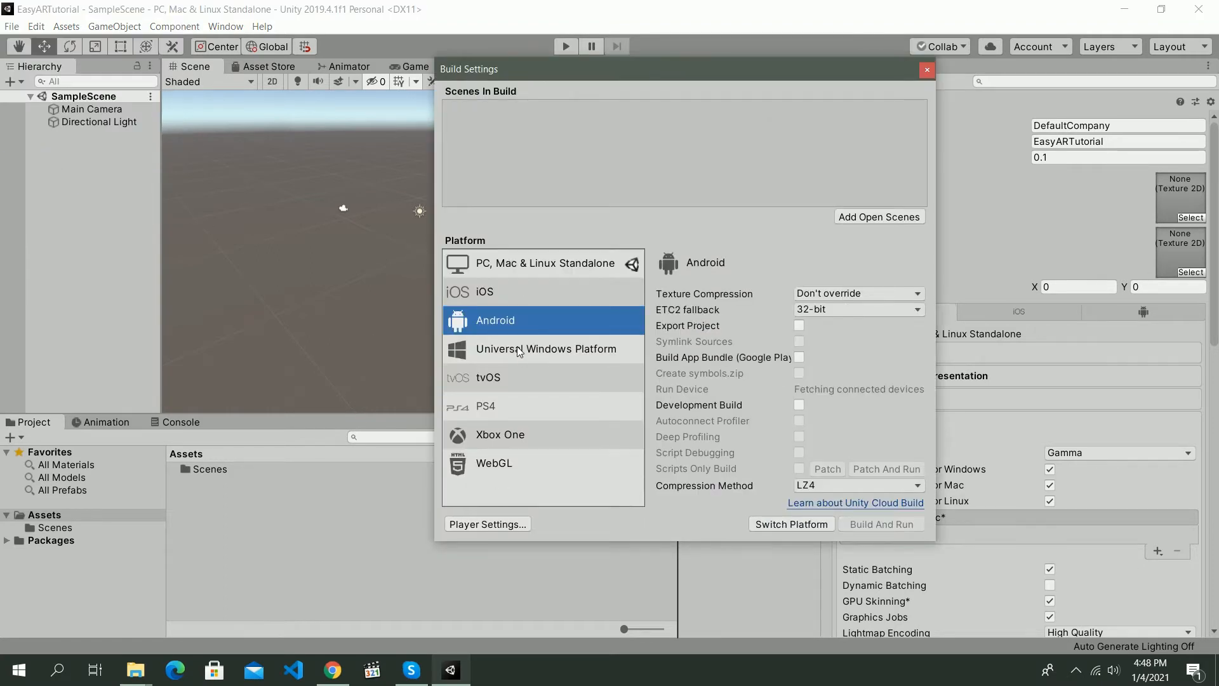
click(786, 526)
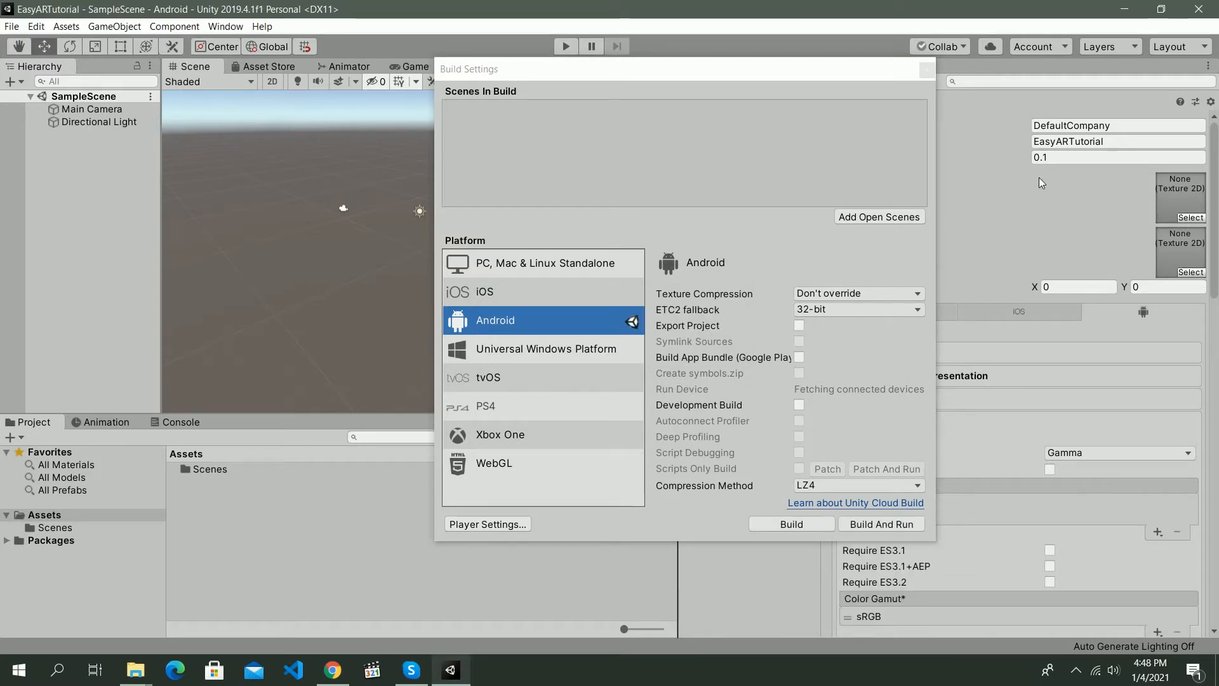
click(927, 69)
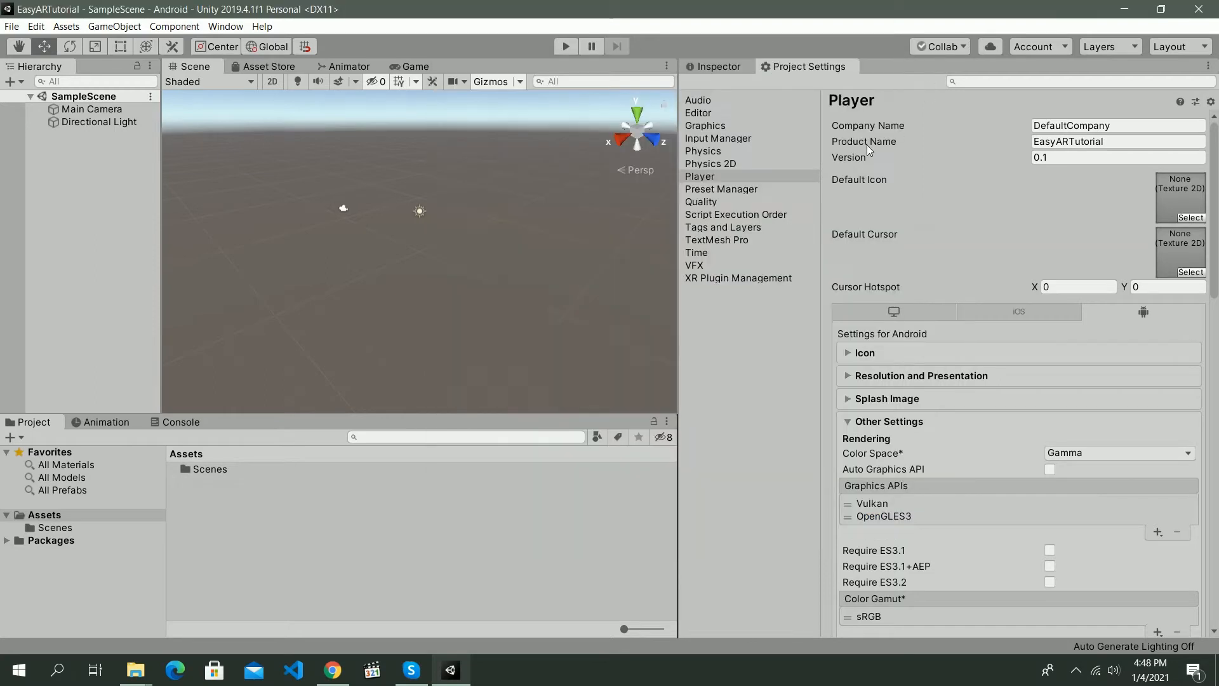
Remove Vulkan from the Graphics APIs in the Android player settings
click(714, 172)
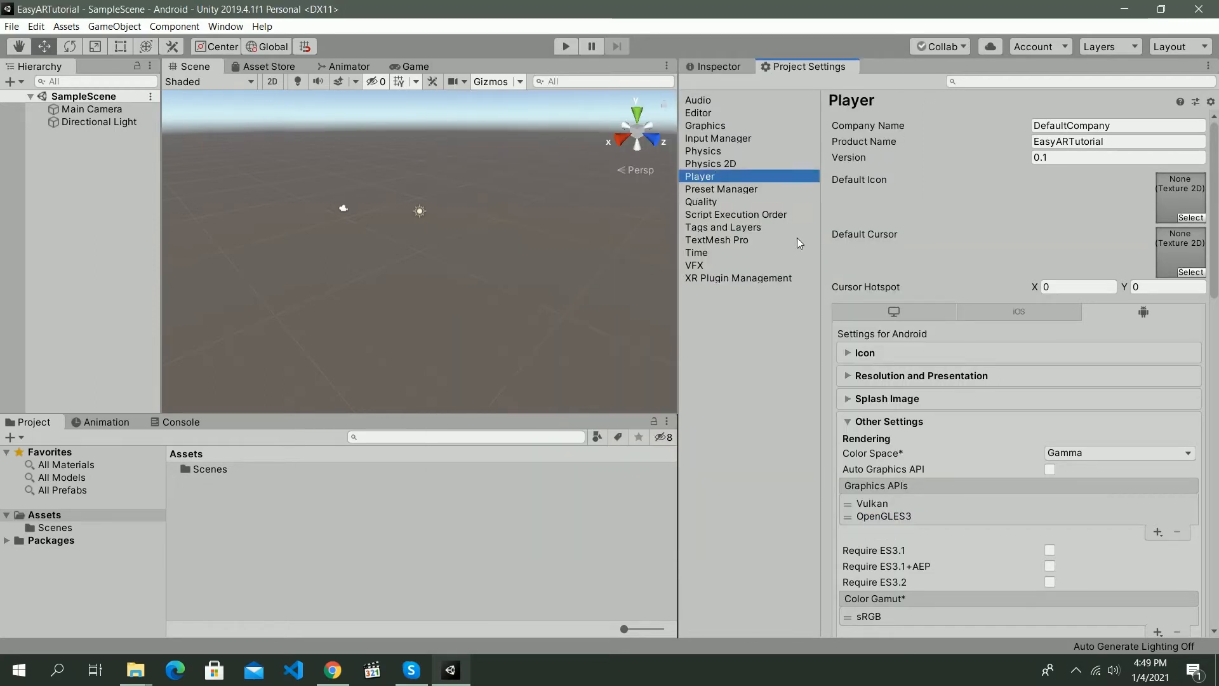
click(880, 507)
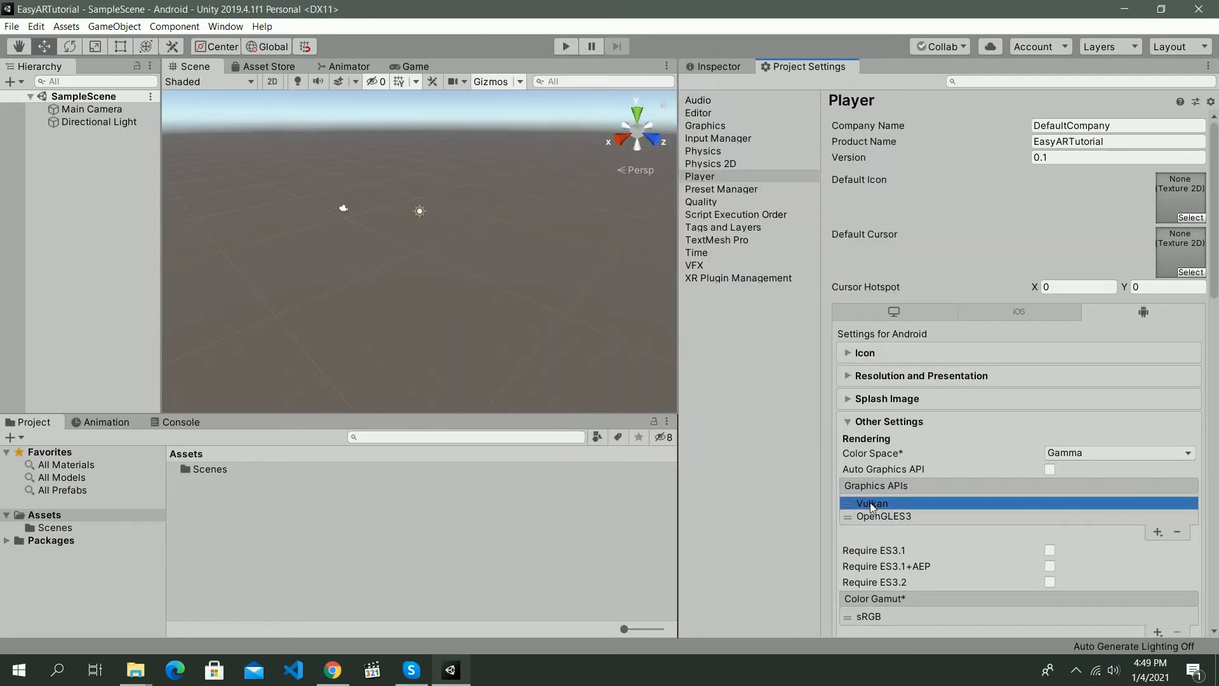
click(1176, 532)
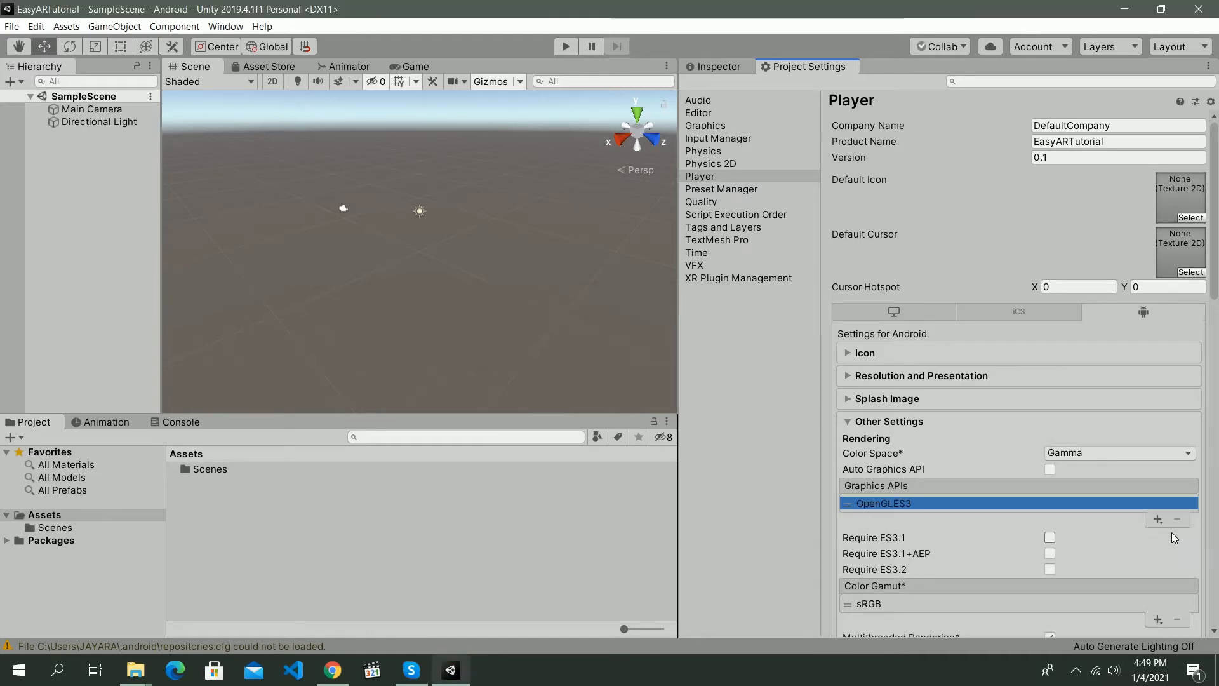
Set the Android Minimum API Level to Android 7.0 'Nougat' (API level 24)
scroll(946, 493, down, 10)
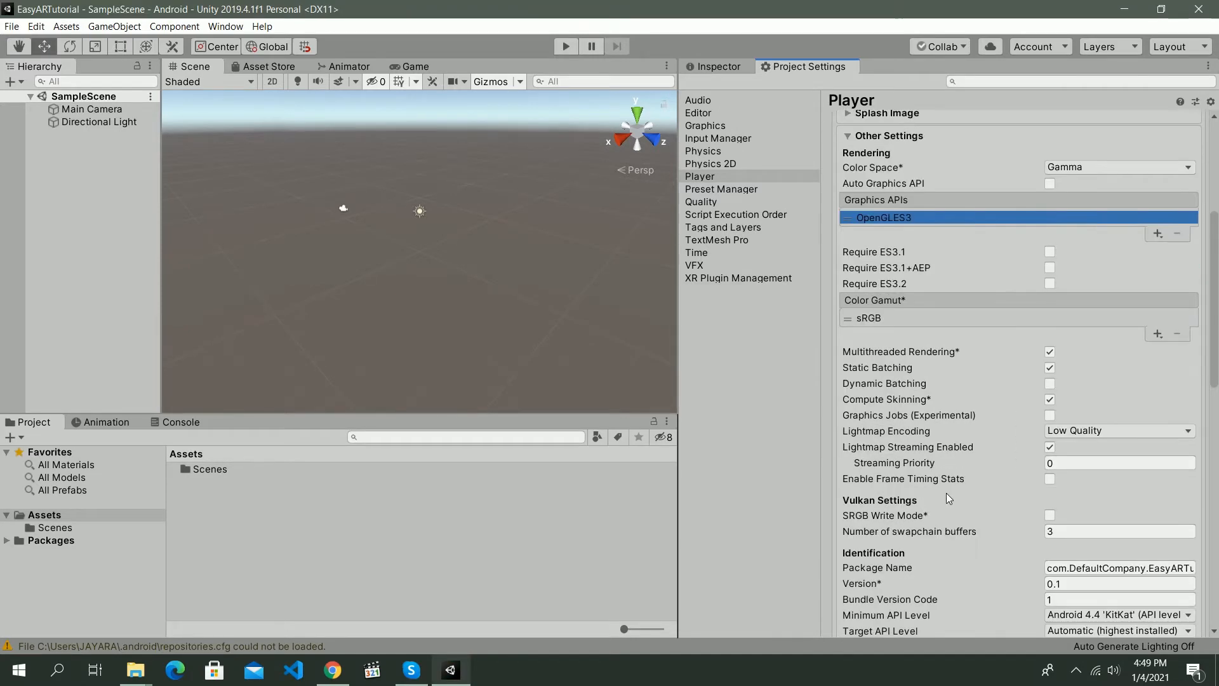
scroll(946, 492, down, 3)
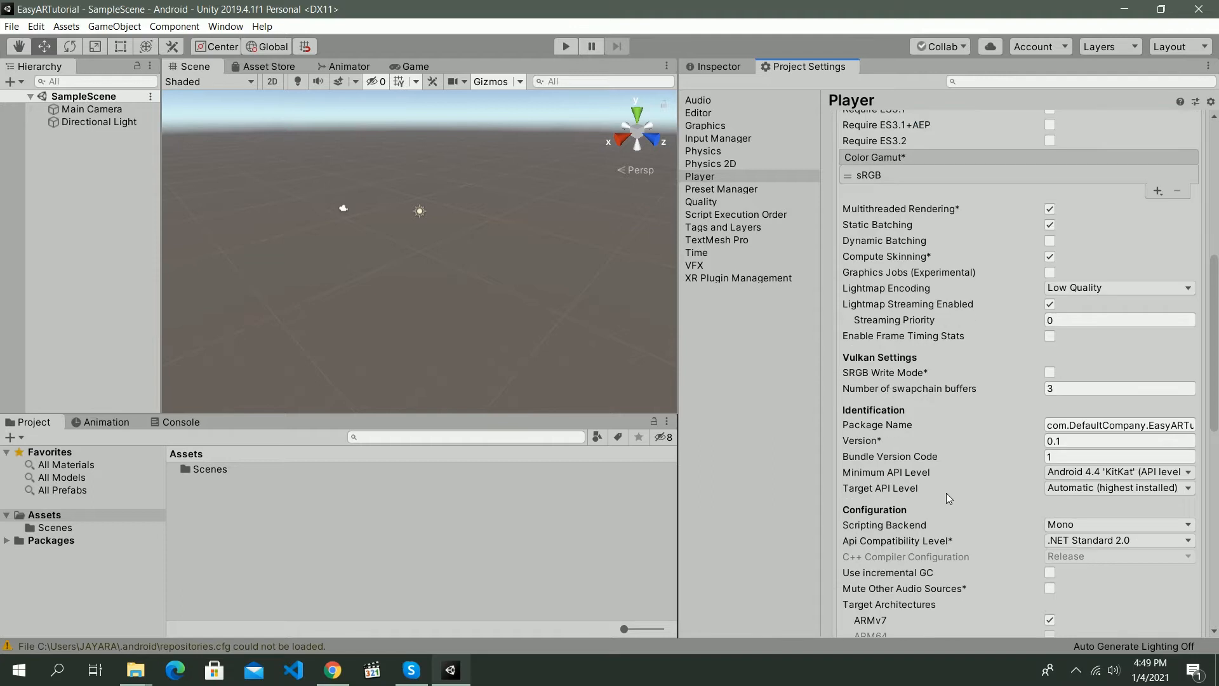
click(1059, 474)
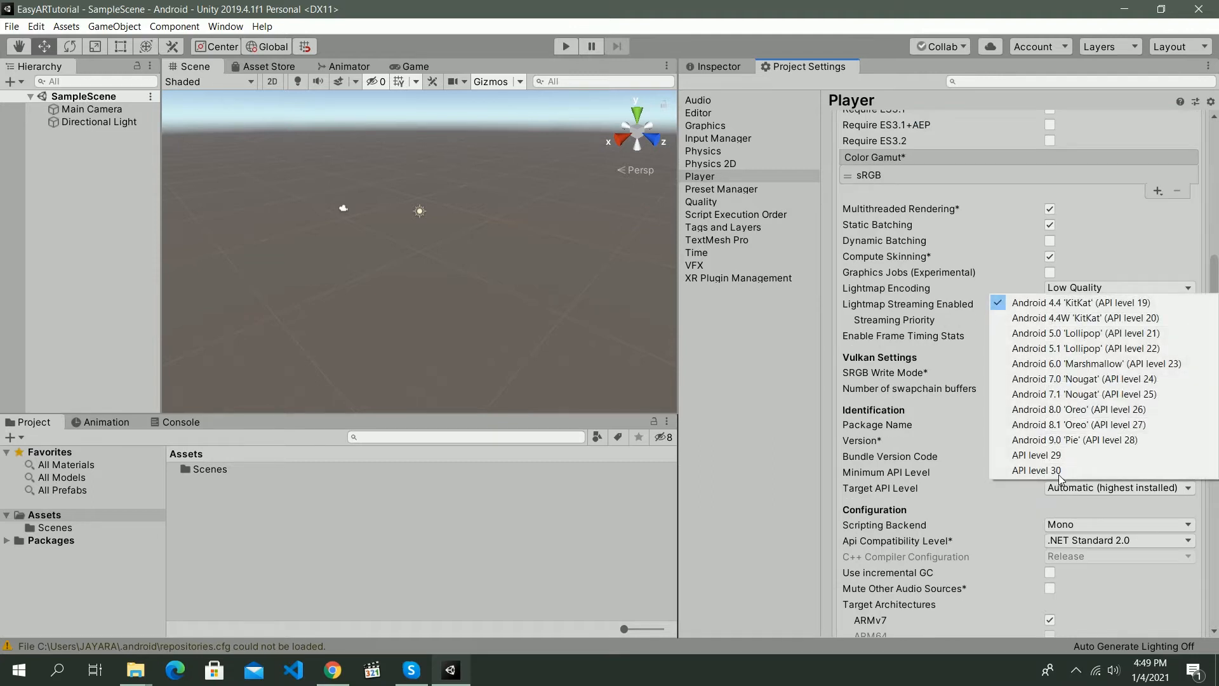
click(1062, 381)
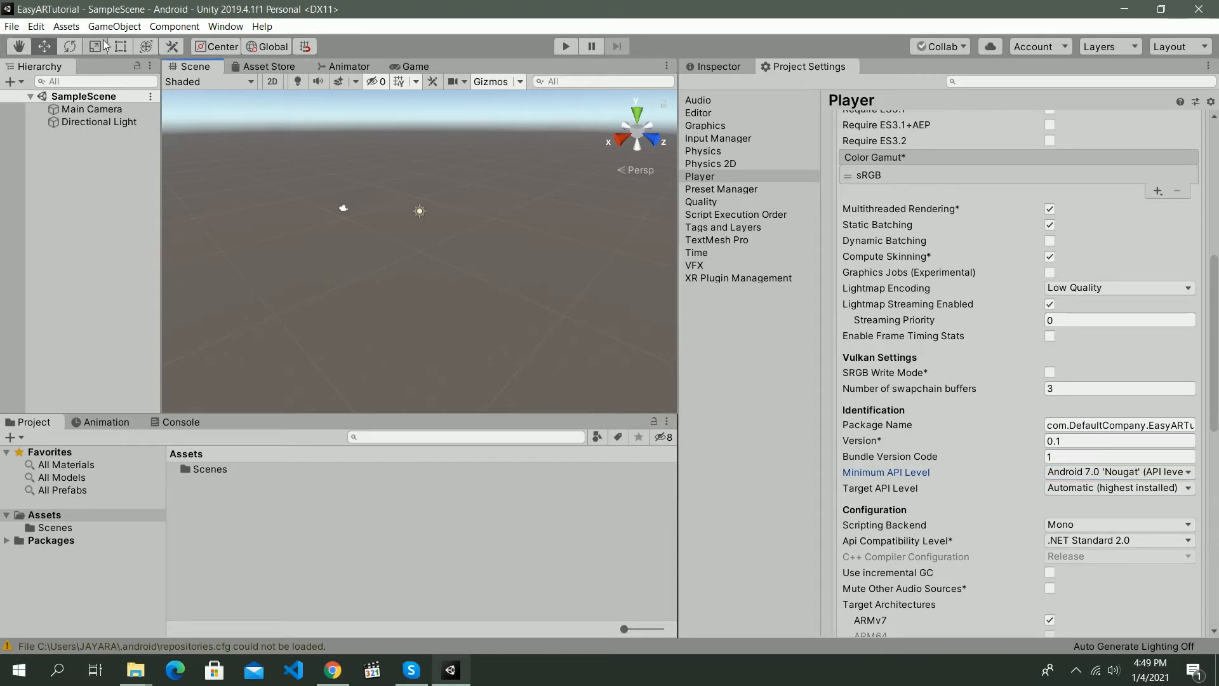
Open the Package Manager and search all packages for ARFoundation
click(211, 28)
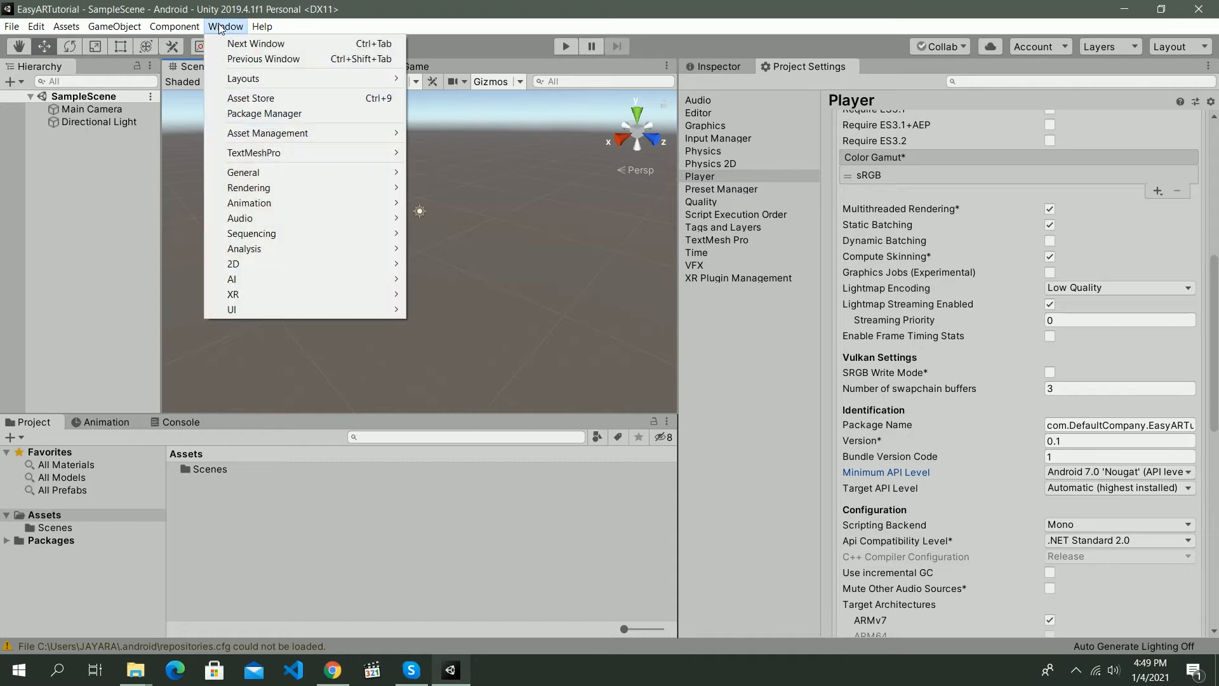
click(280, 116)
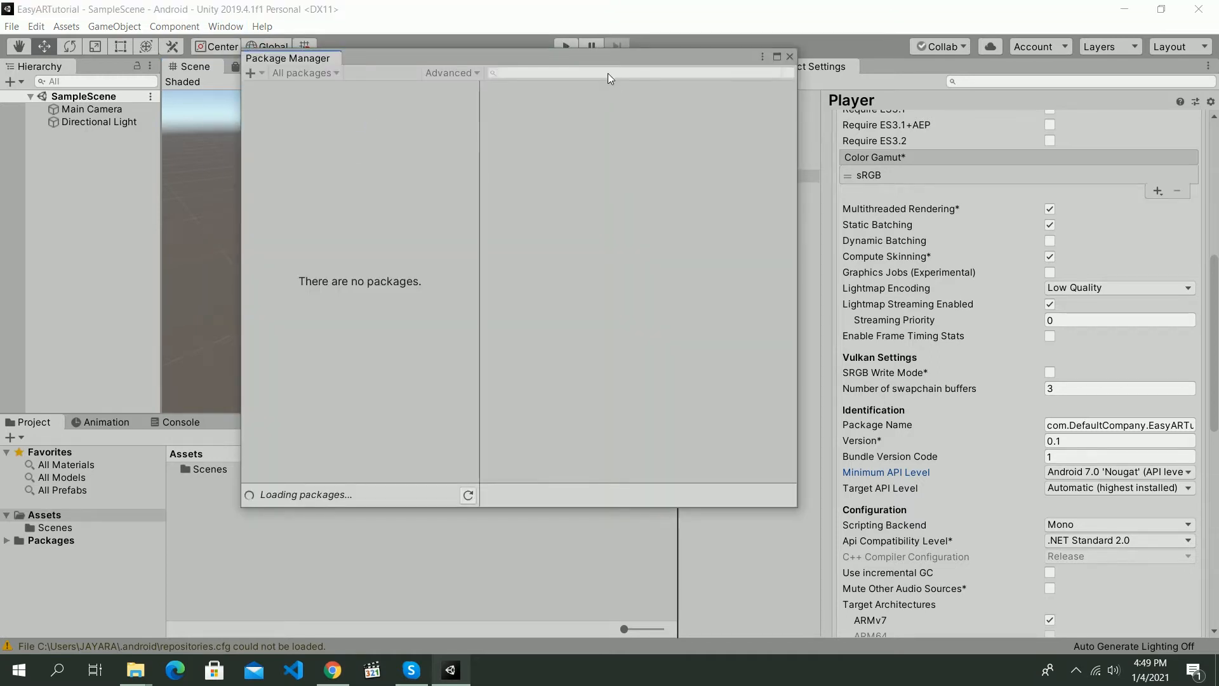
text(A)
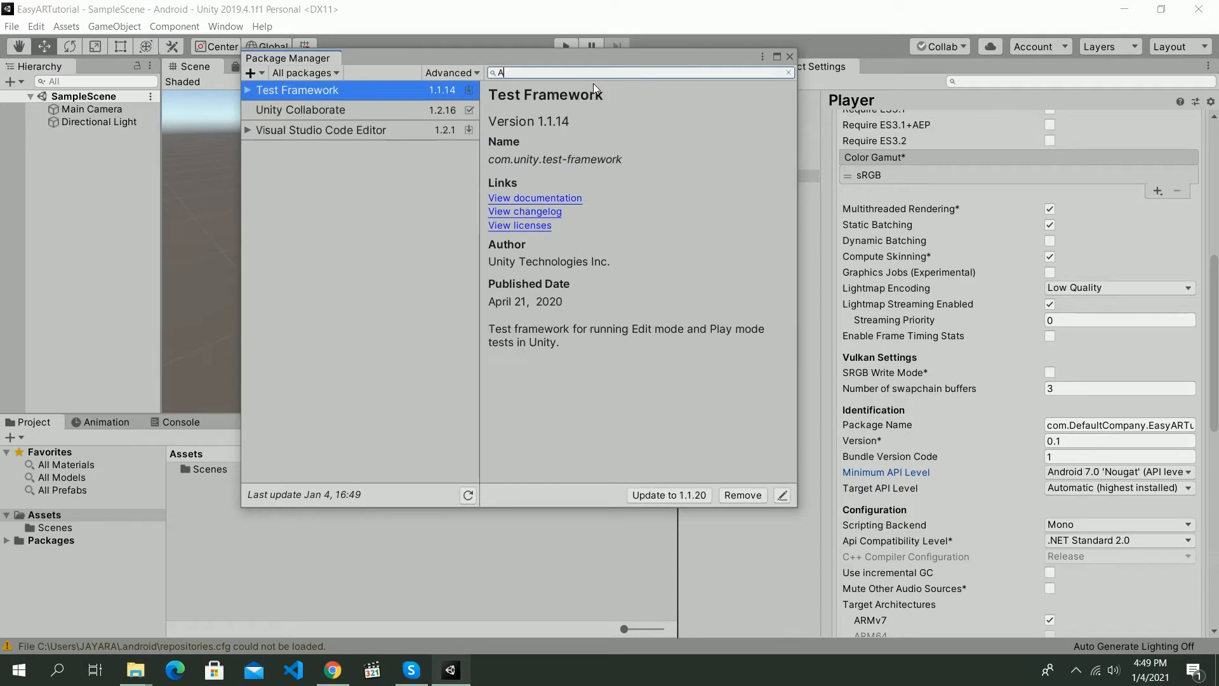
text(RFo)
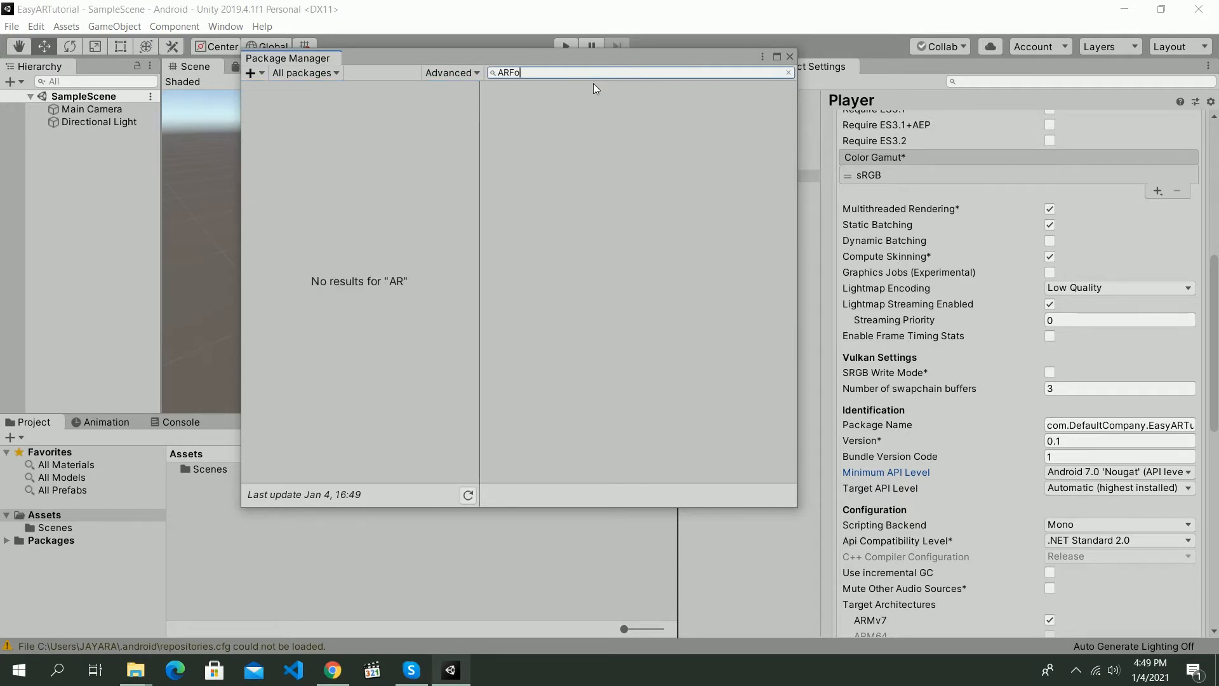
text(unda)
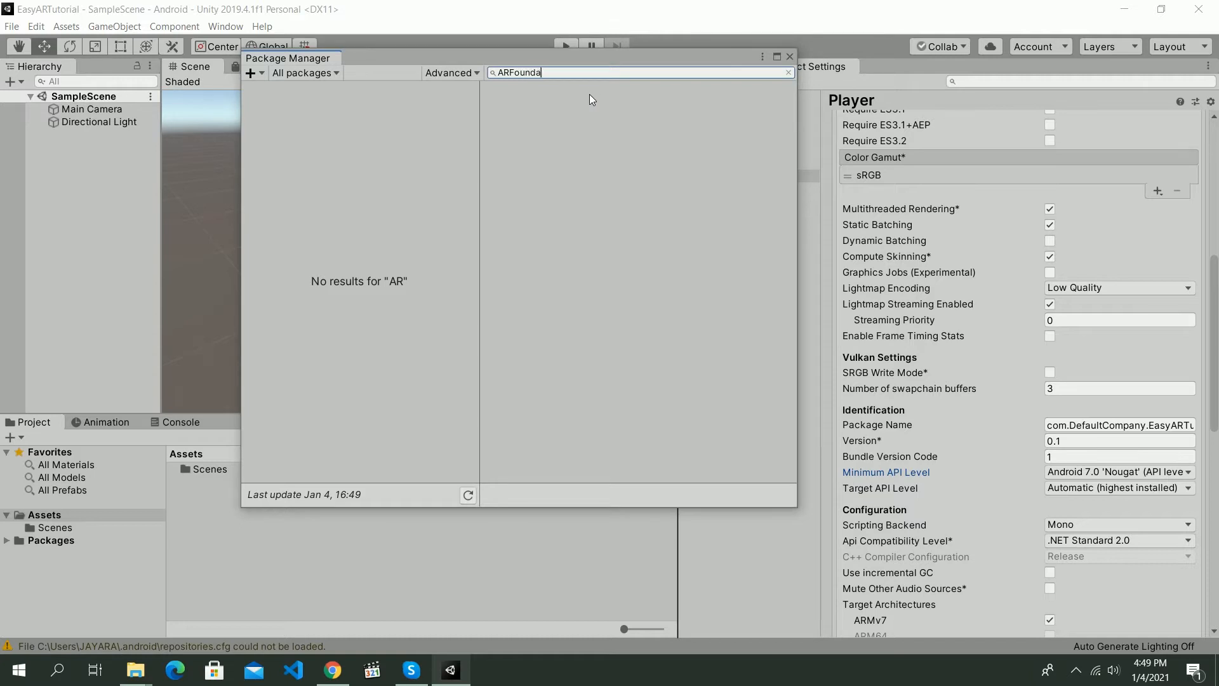
text(tion)
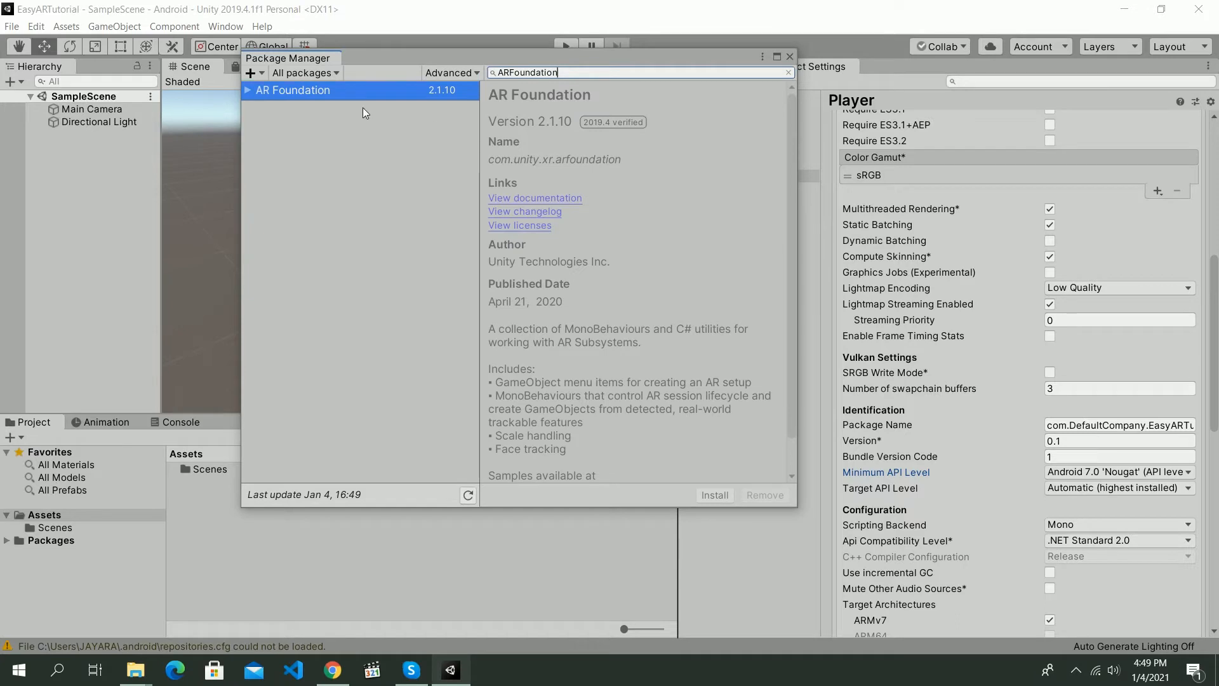
Install version 3.1.3 of the AR Foundation package from its full version list
click(248, 90)
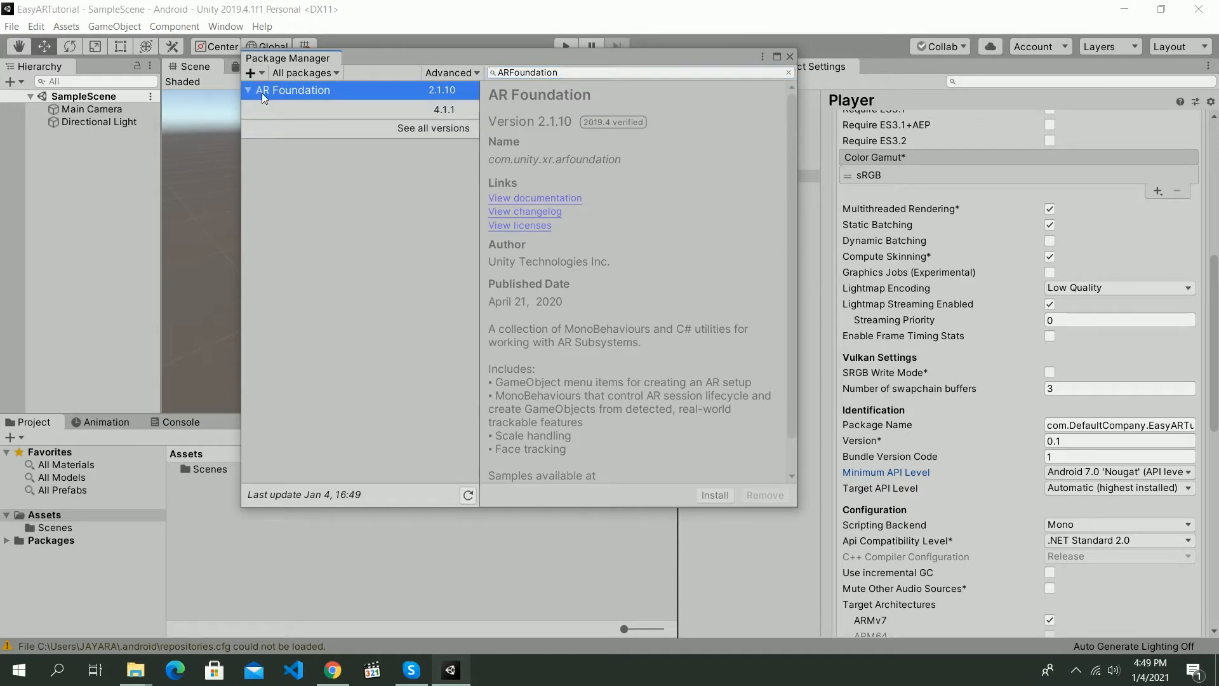
click(441, 128)
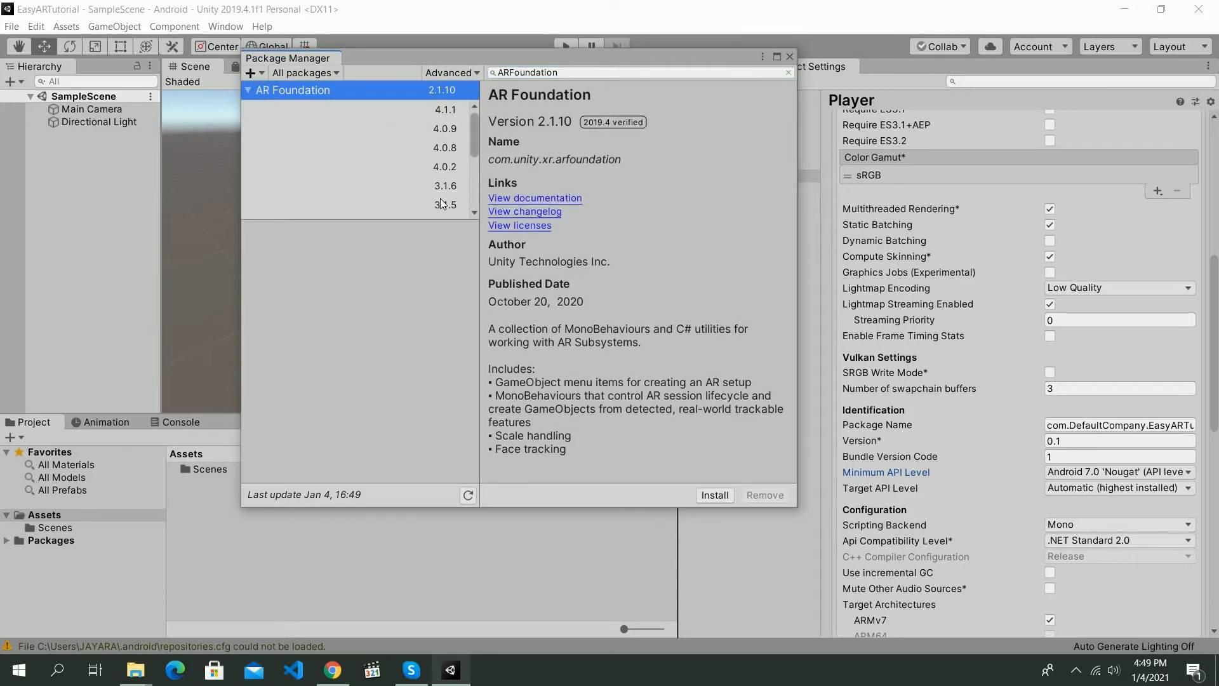
scroll(448, 181, down, 3)
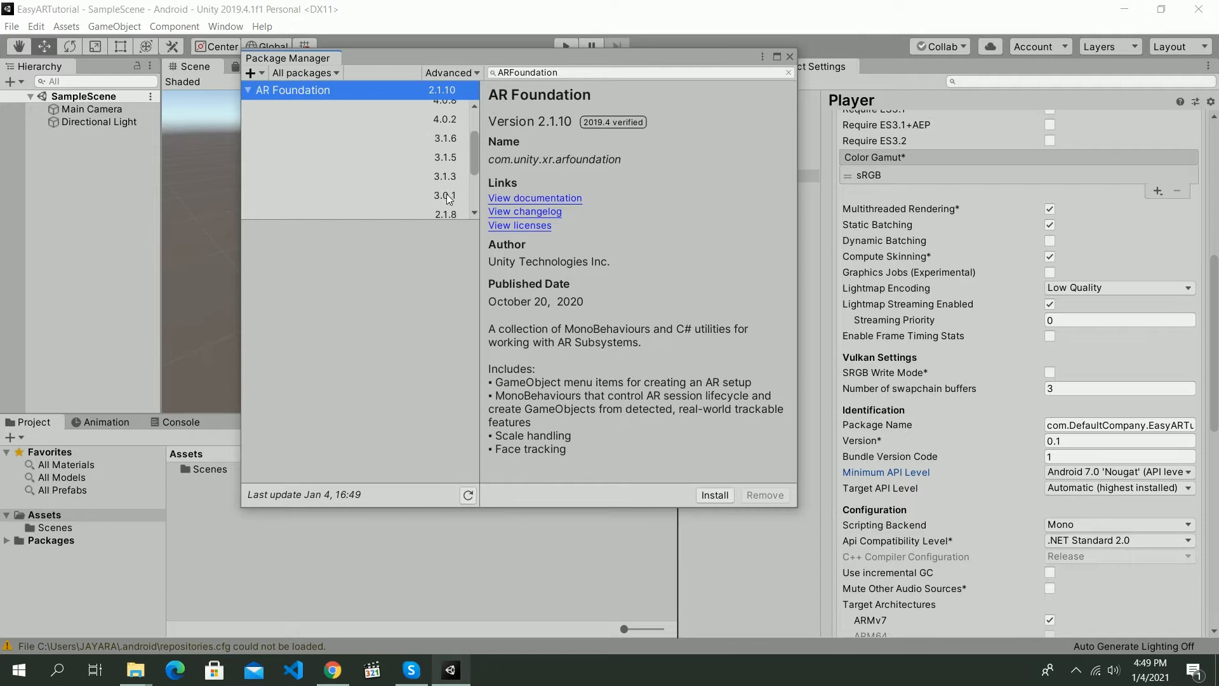
click(447, 196)
click(449, 177)
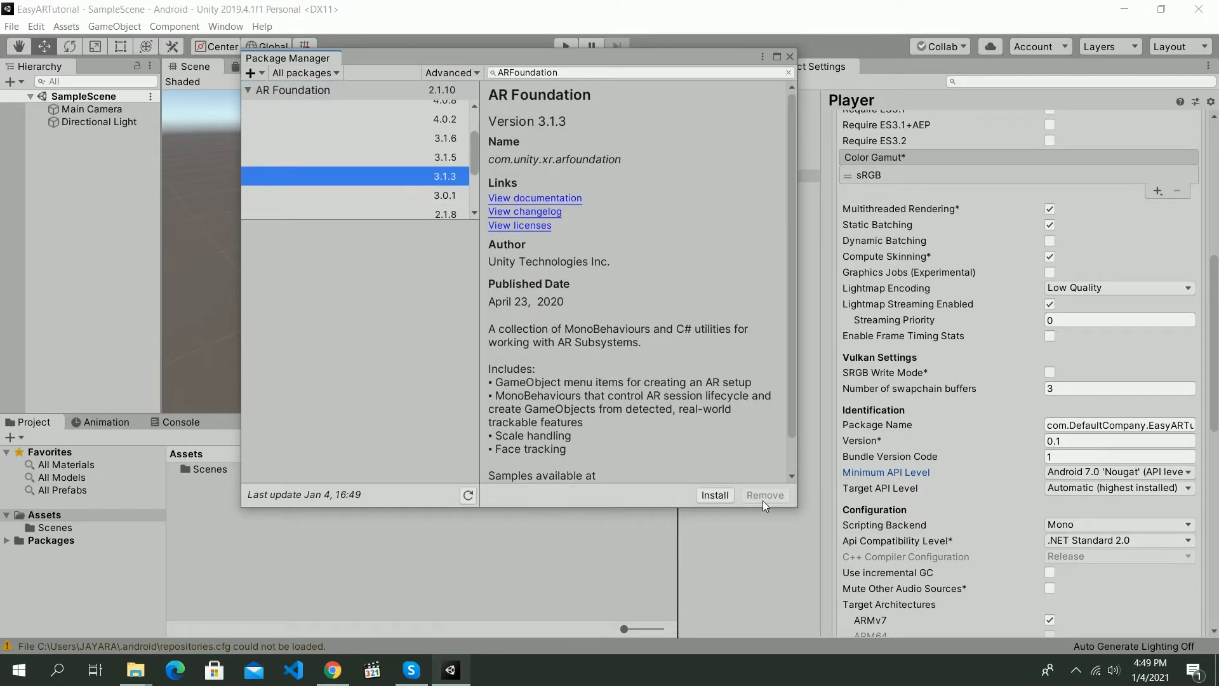
click(726, 497)
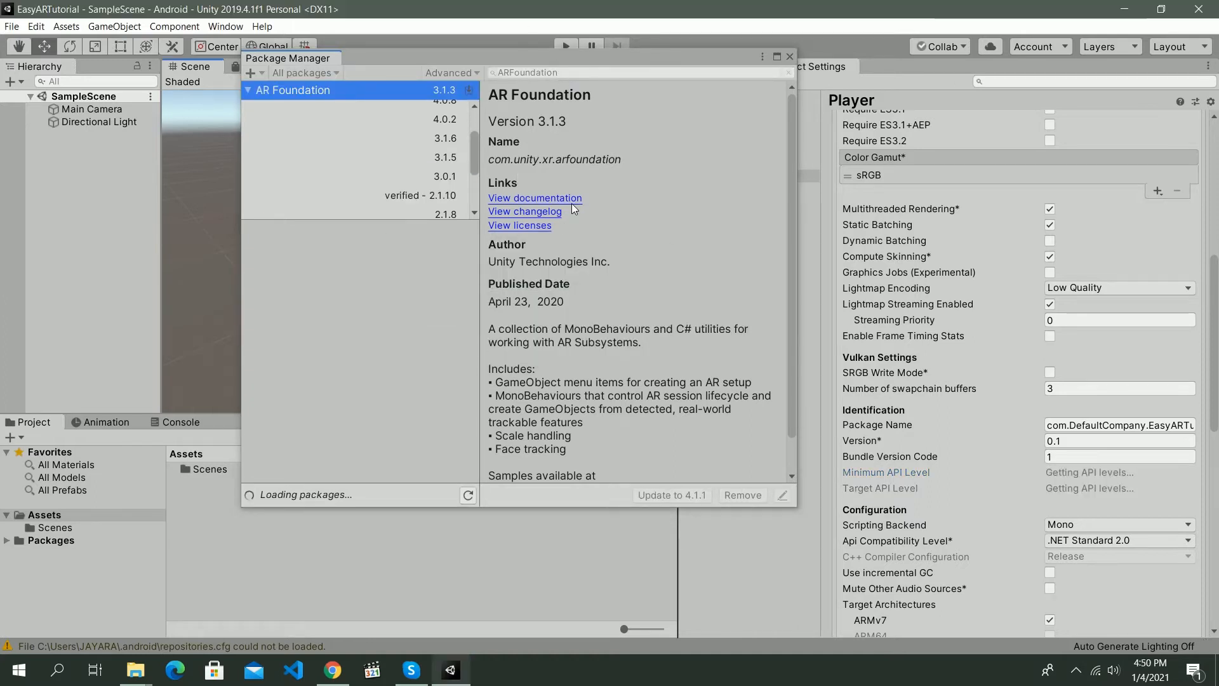
Search the packages for ARcore and install version 3.1.3 of the ARCore XR Plugin
drag(543, 73, 513, 73)
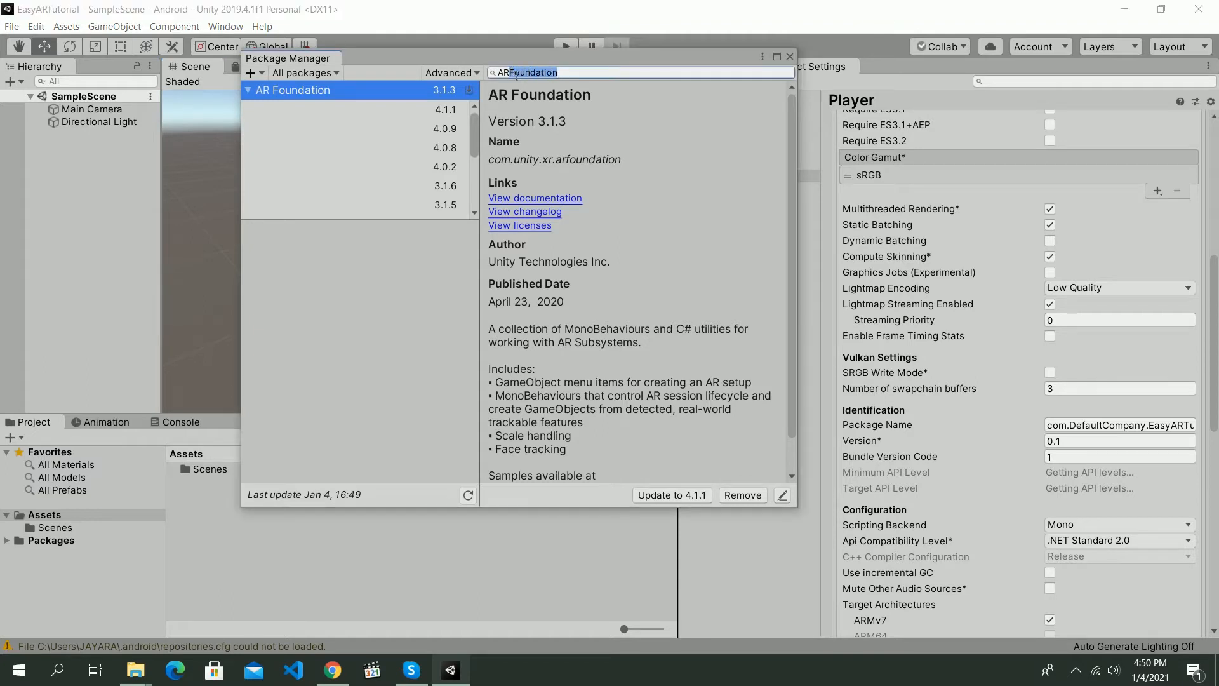
text(core)
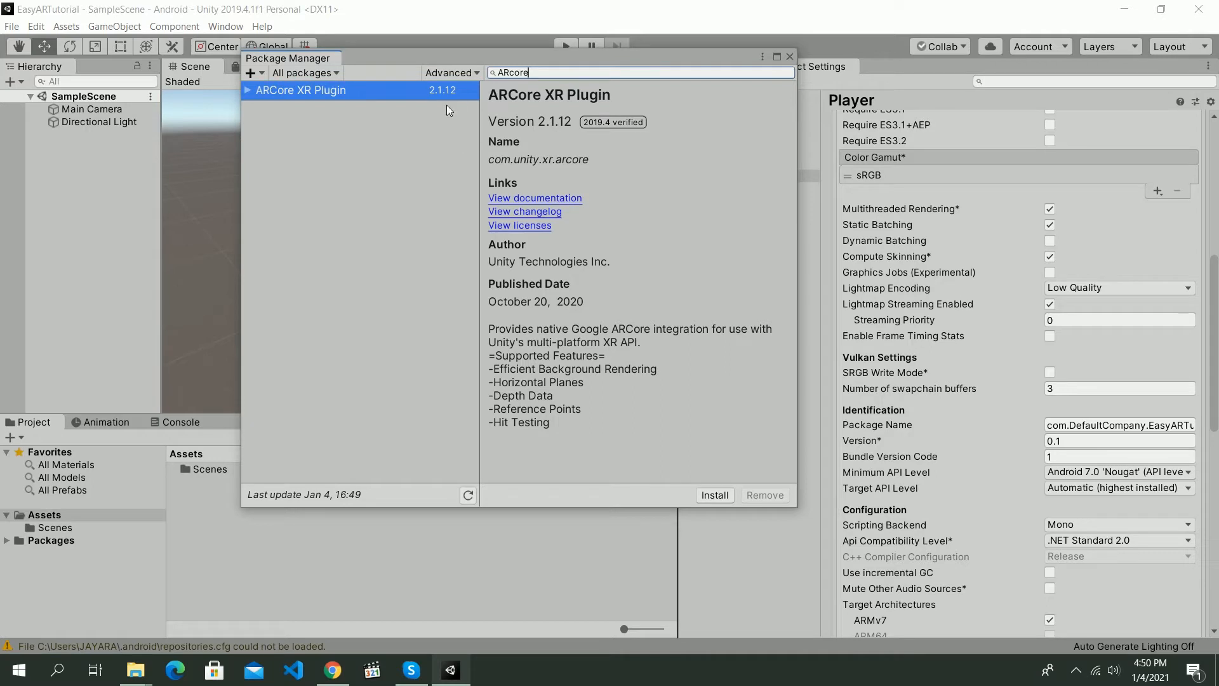
click(443, 92)
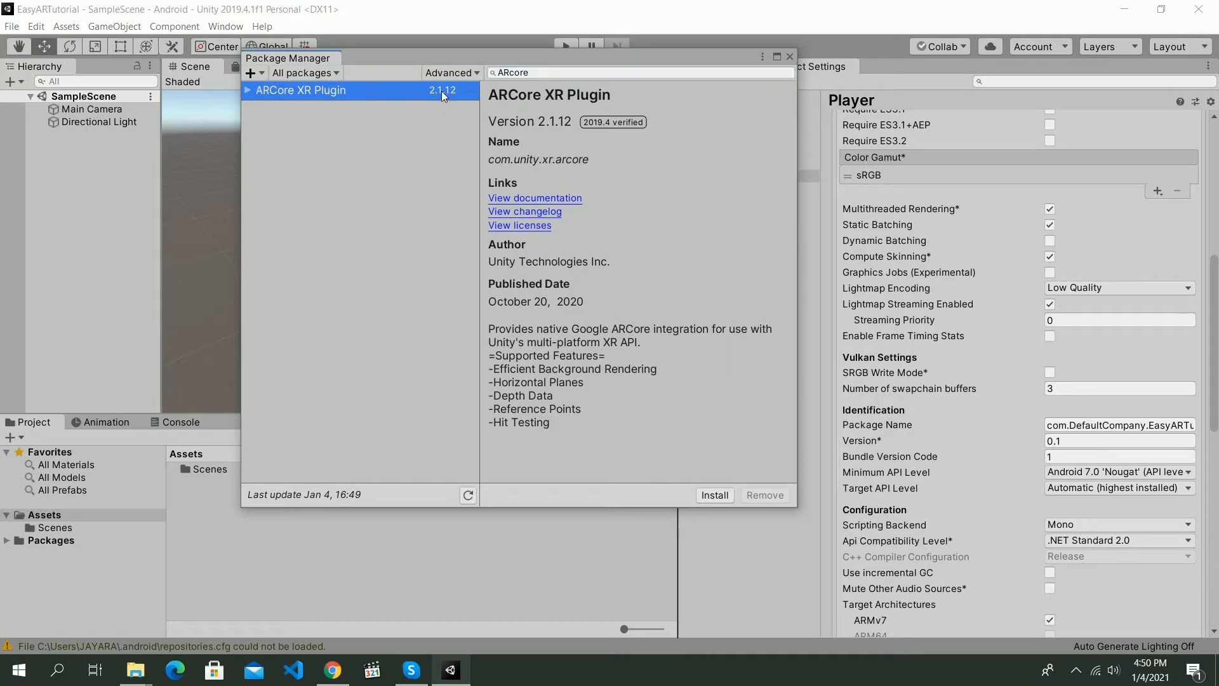
click(247, 91)
click(412, 129)
scroll(448, 192, down, 1)
scroll(446, 206, down, 1)
click(444, 211)
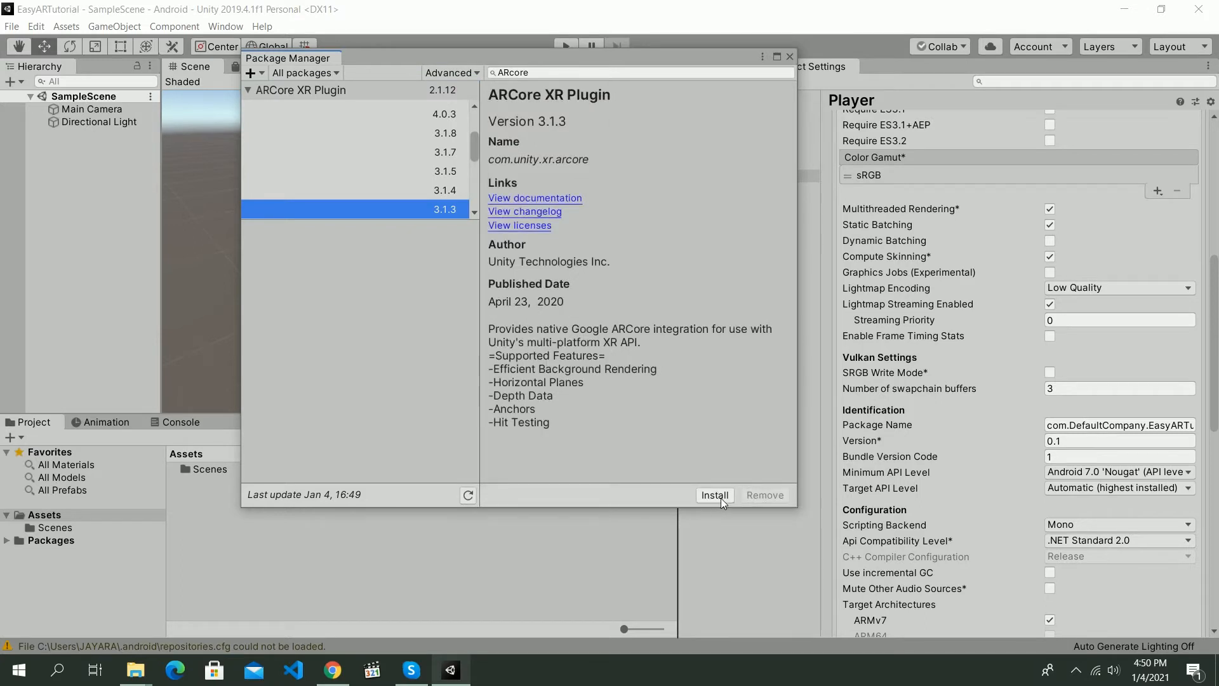
Search the packages for ARkit, install version 3.1.3 of the ARKit XR Plugin and close the Package Manager
click(529, 73)
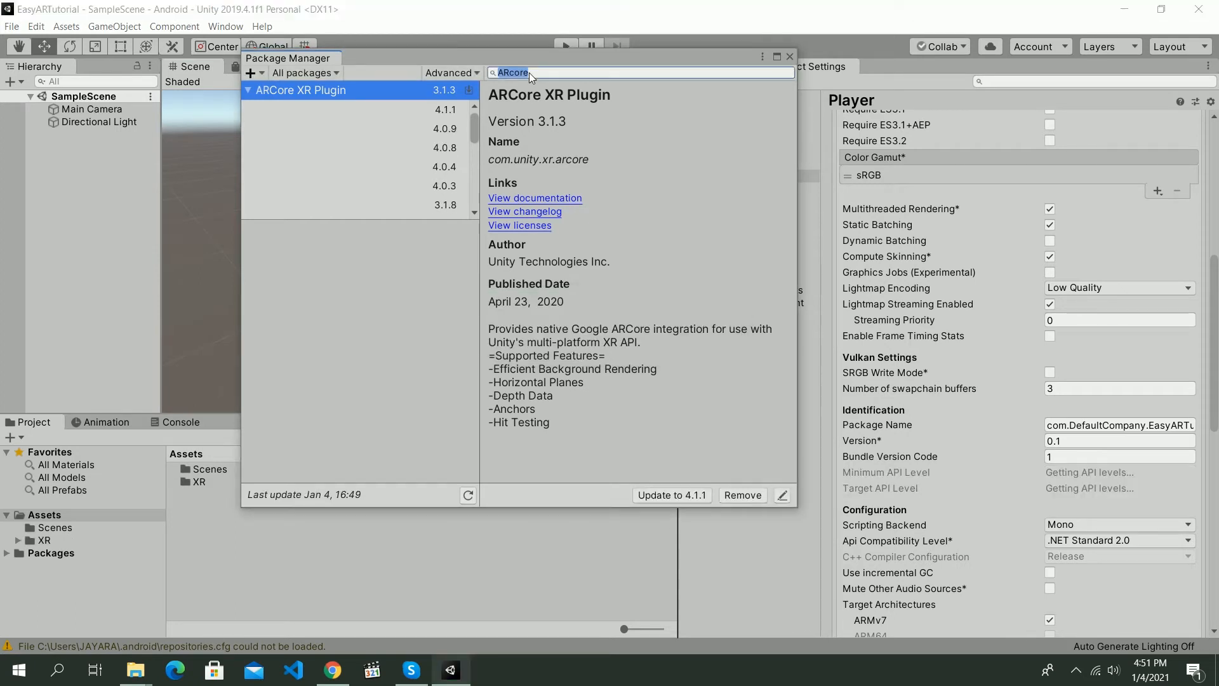
double_click(520, 72)
click(531, 73)
drag(529, 72, 515, 72)
text(ki)
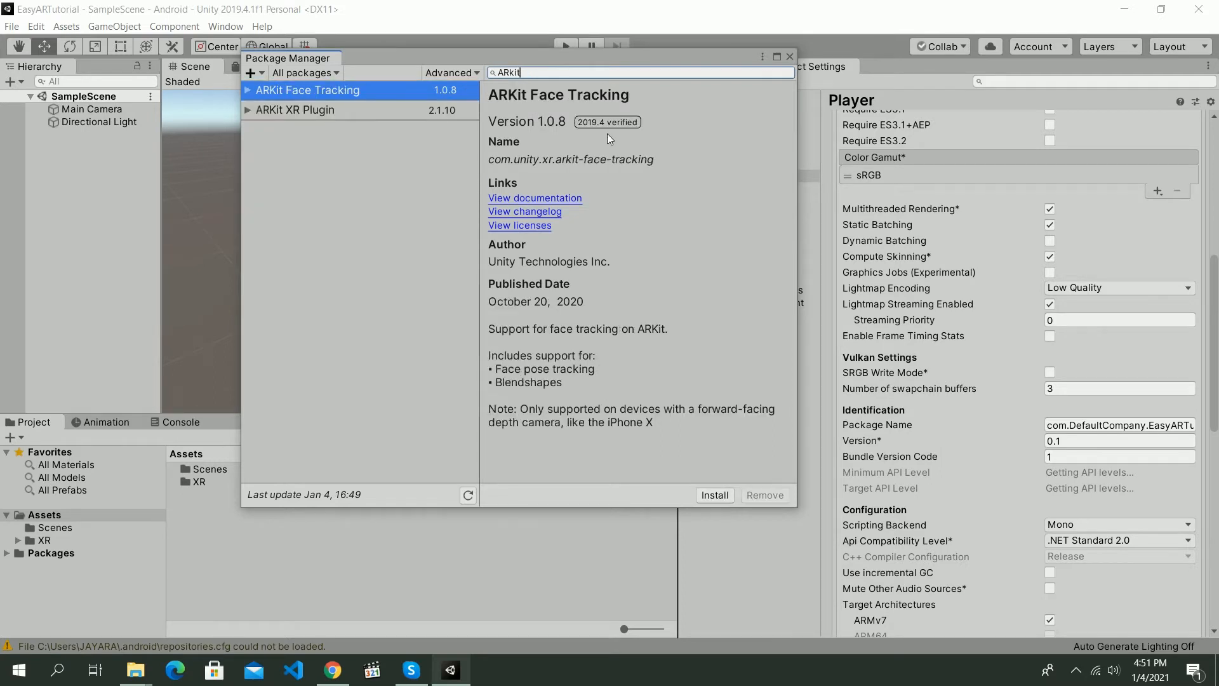
text(t)
click(722, 496)
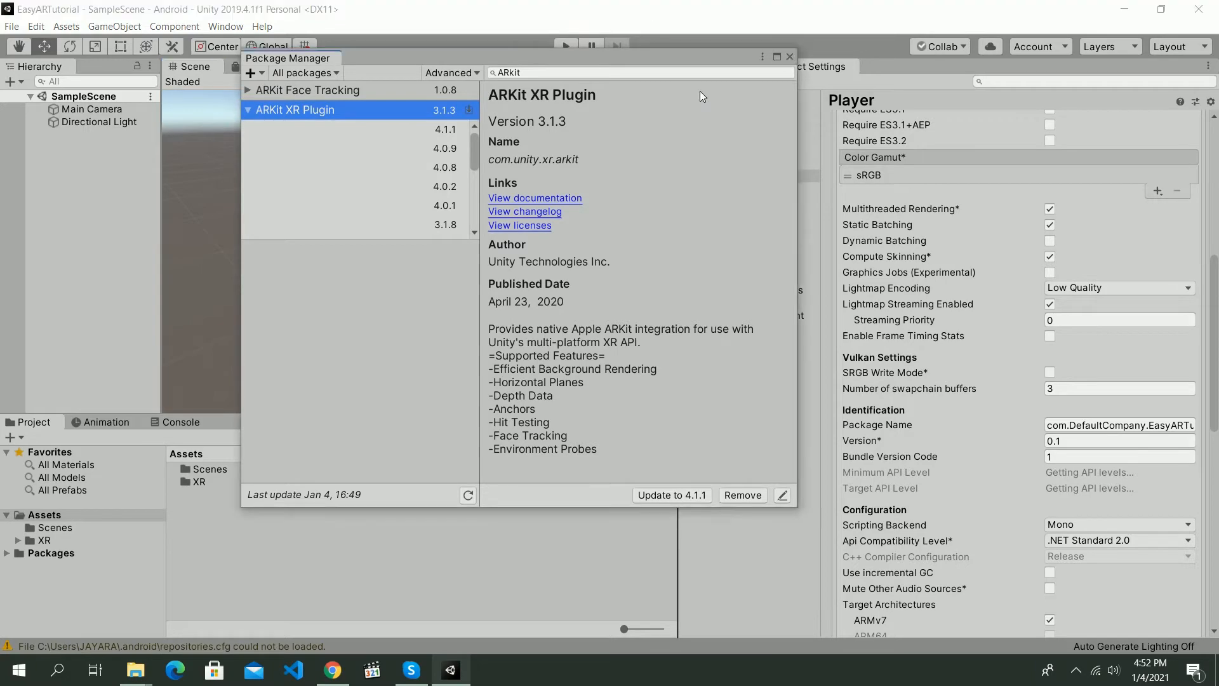
click(790, 56)
Import the custom package EasyARPackage from the Documents > Unity > Tutorial folder into the project
click(66, 26)
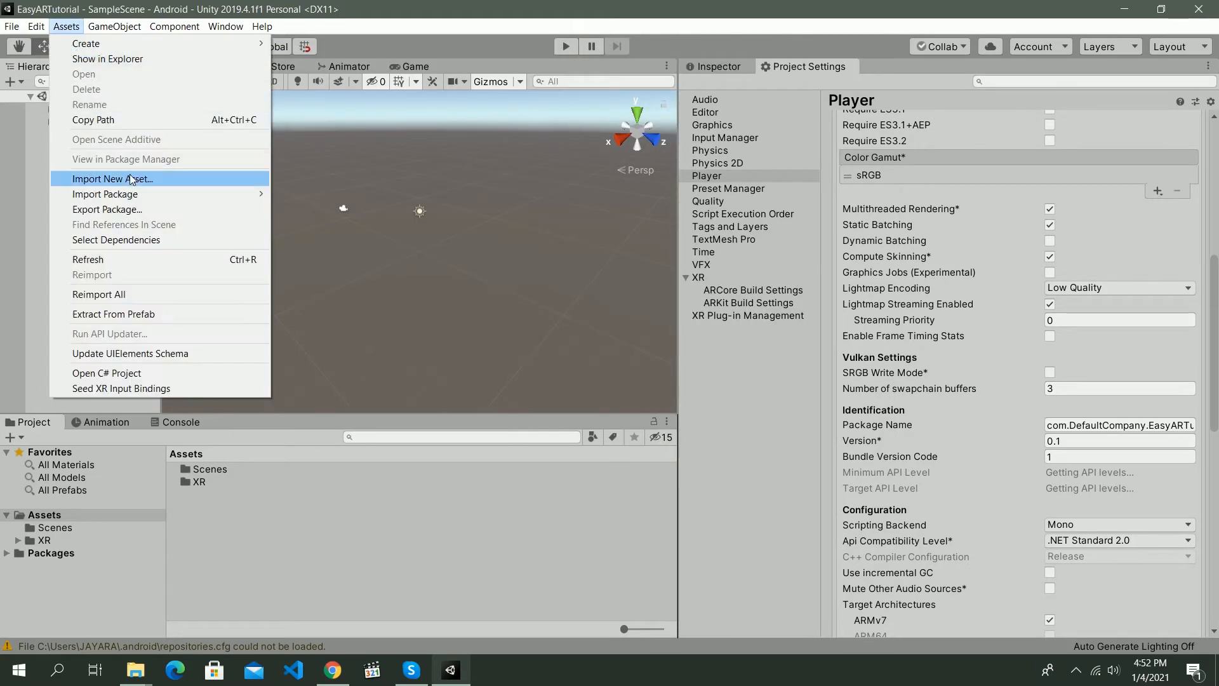
mouse_move(146, 194)
click(322, 195)
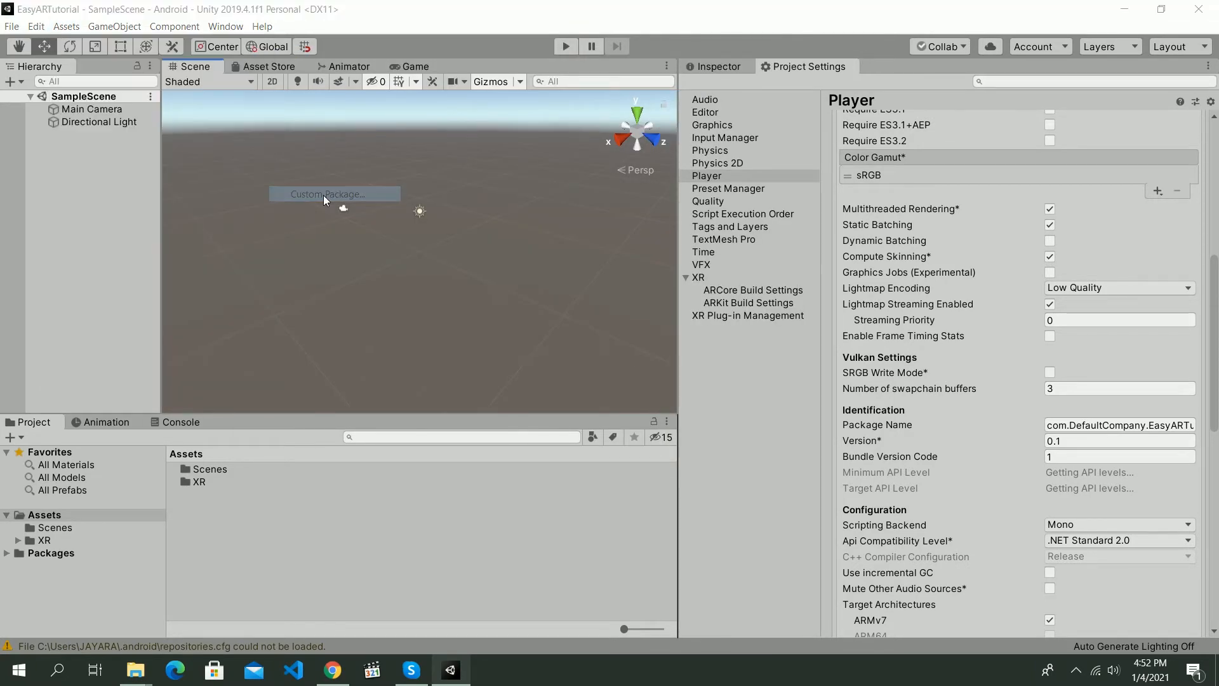
scroll(379, 329, down, 1)
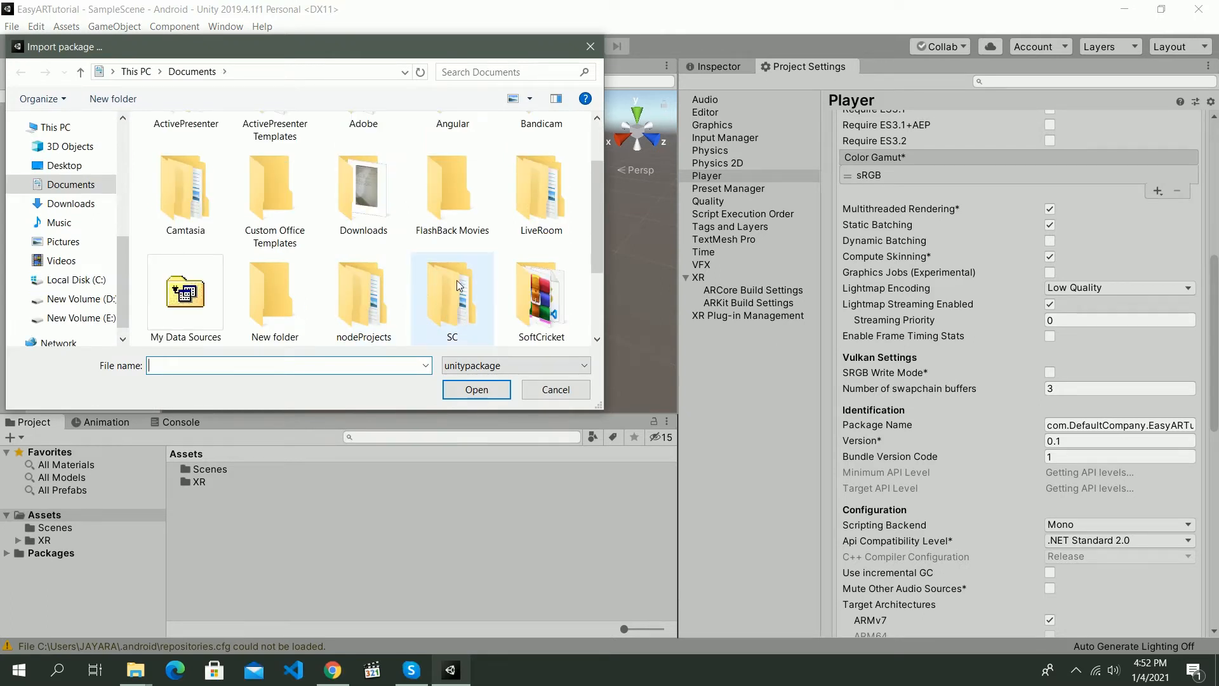
scroll(455, 279, down, 1)
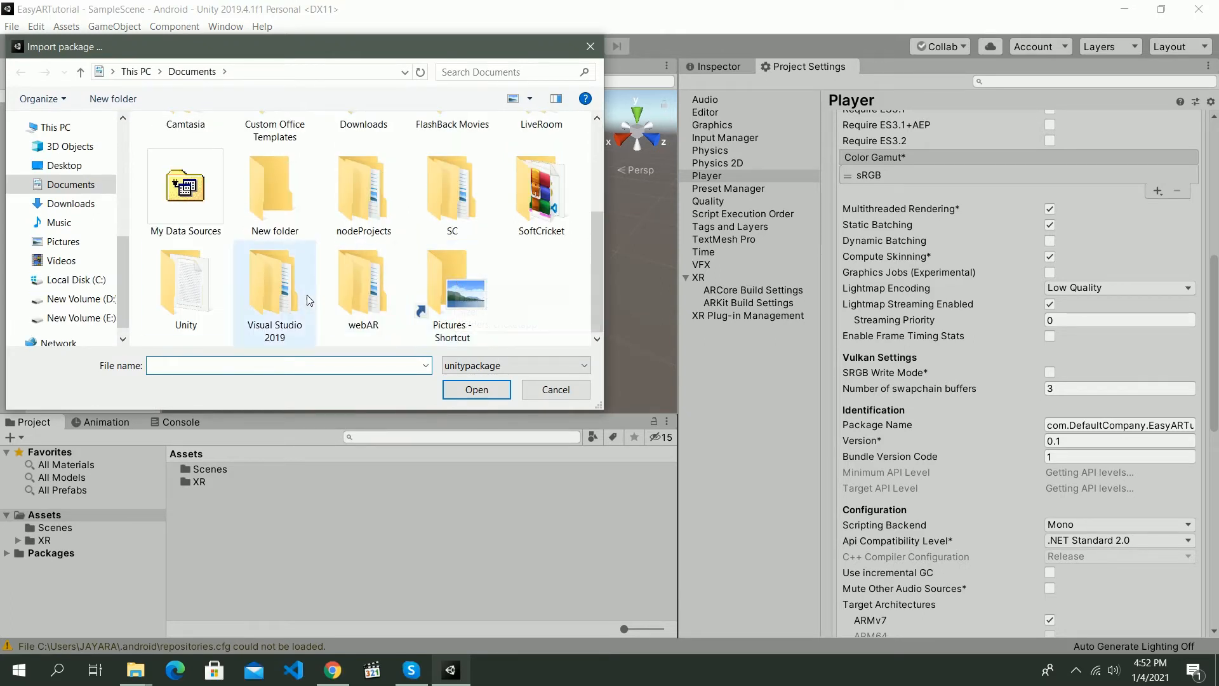
double_click(185, 292)
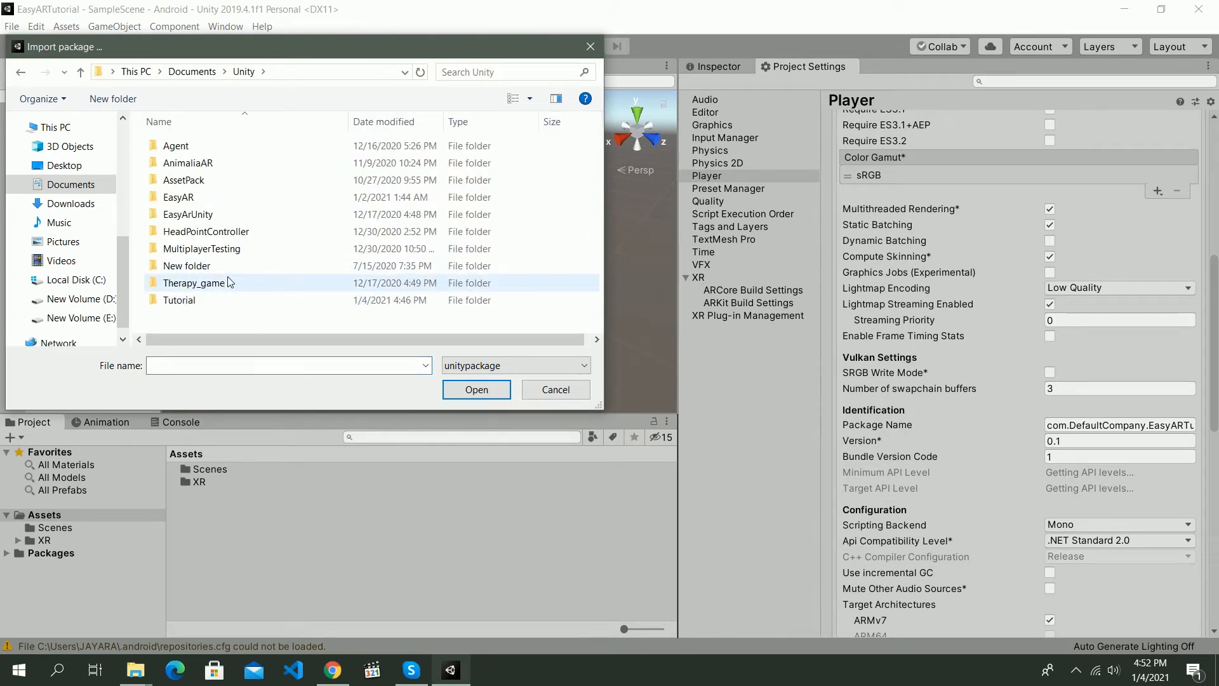
double_click(219, 299)
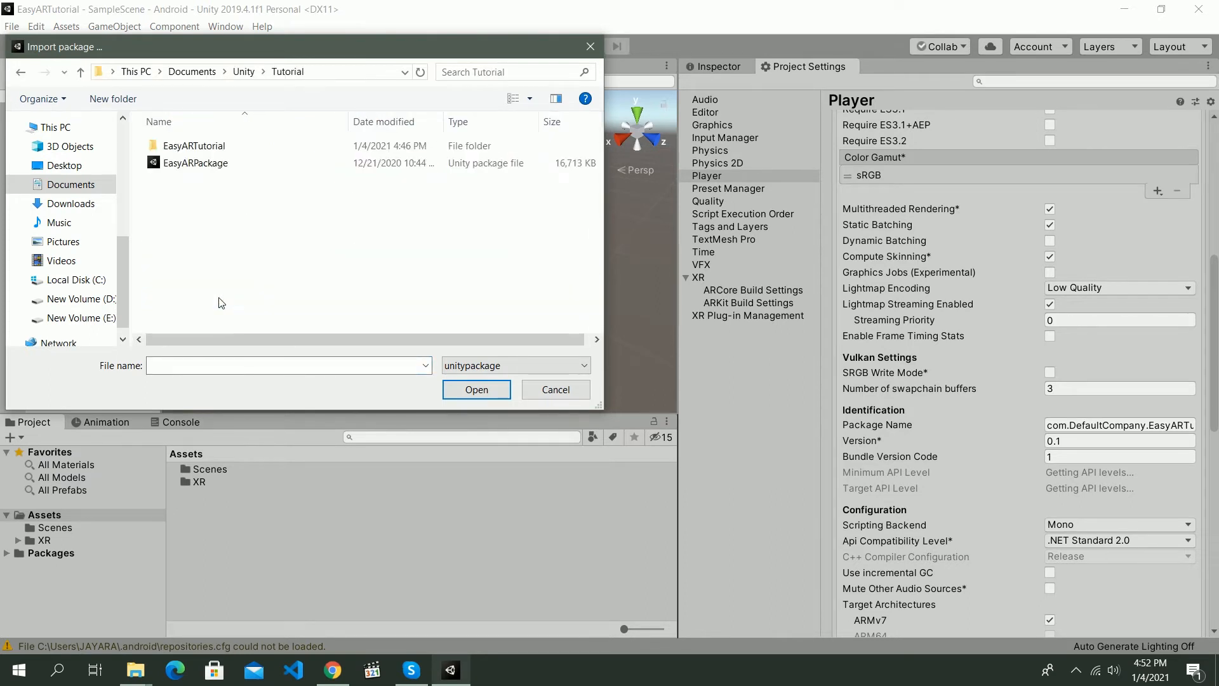
click(210, 166)
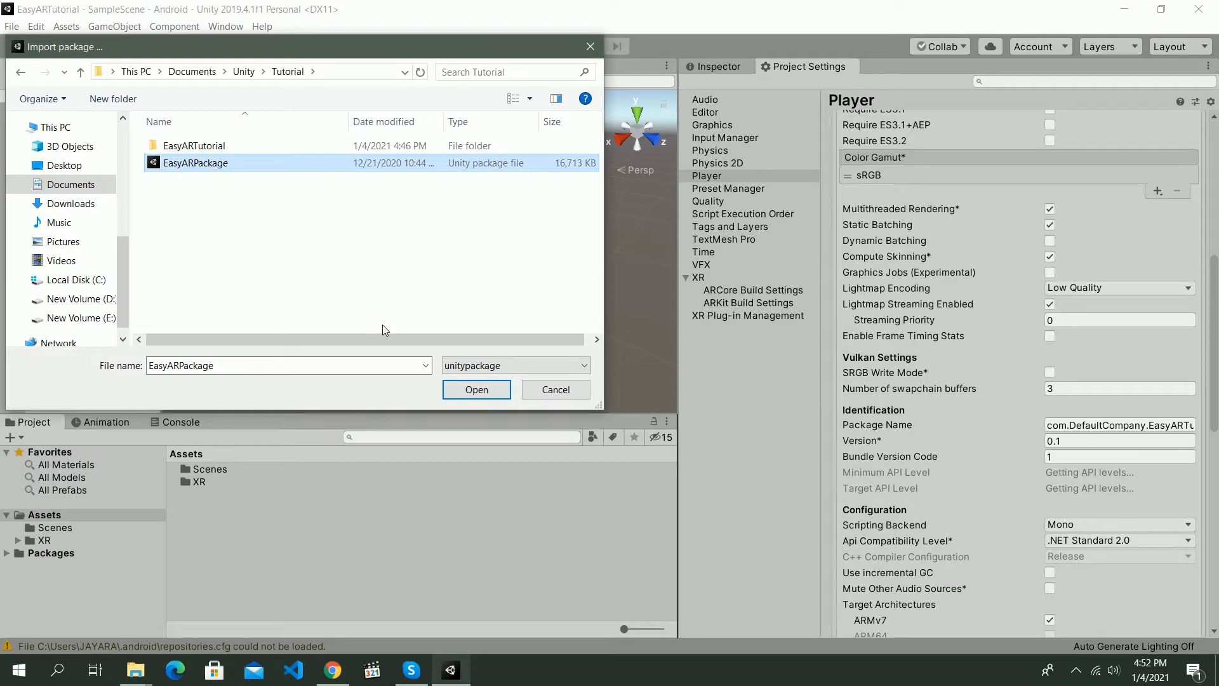
click(489, 390)
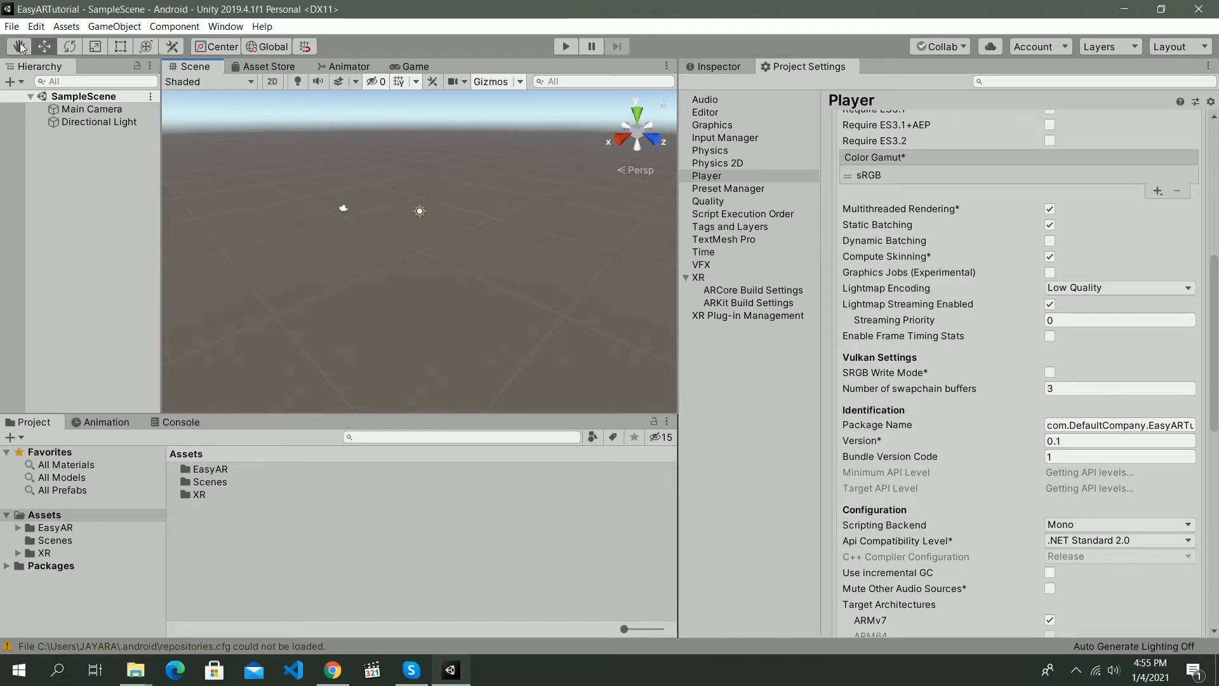
Open the PrefabSelection scene from the Scenes folder inside the EasyAR assets
double_click(203, 473)
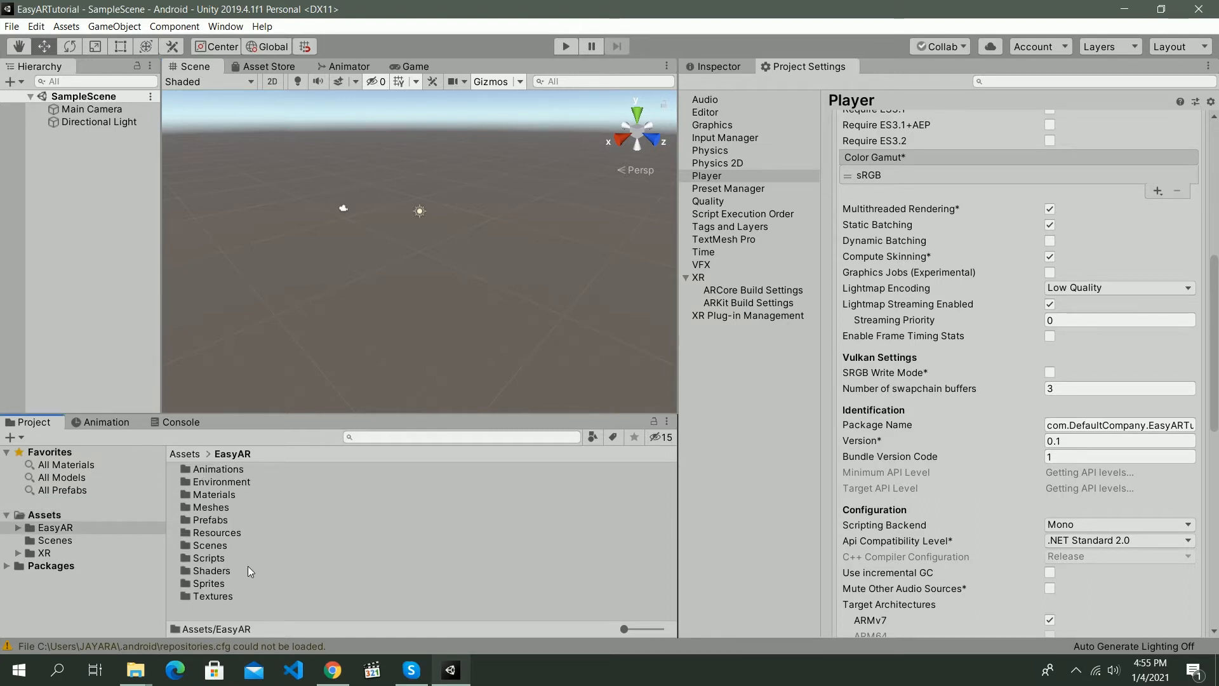
double_click(221, 550)
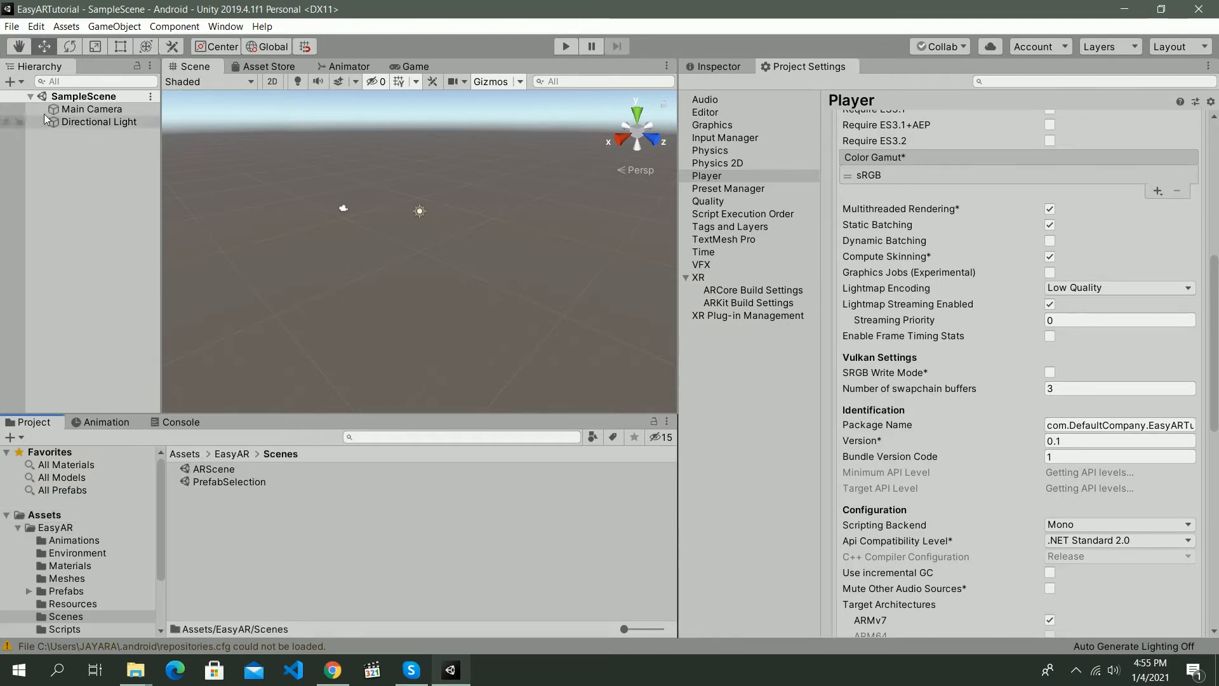
double_click(233, 485)
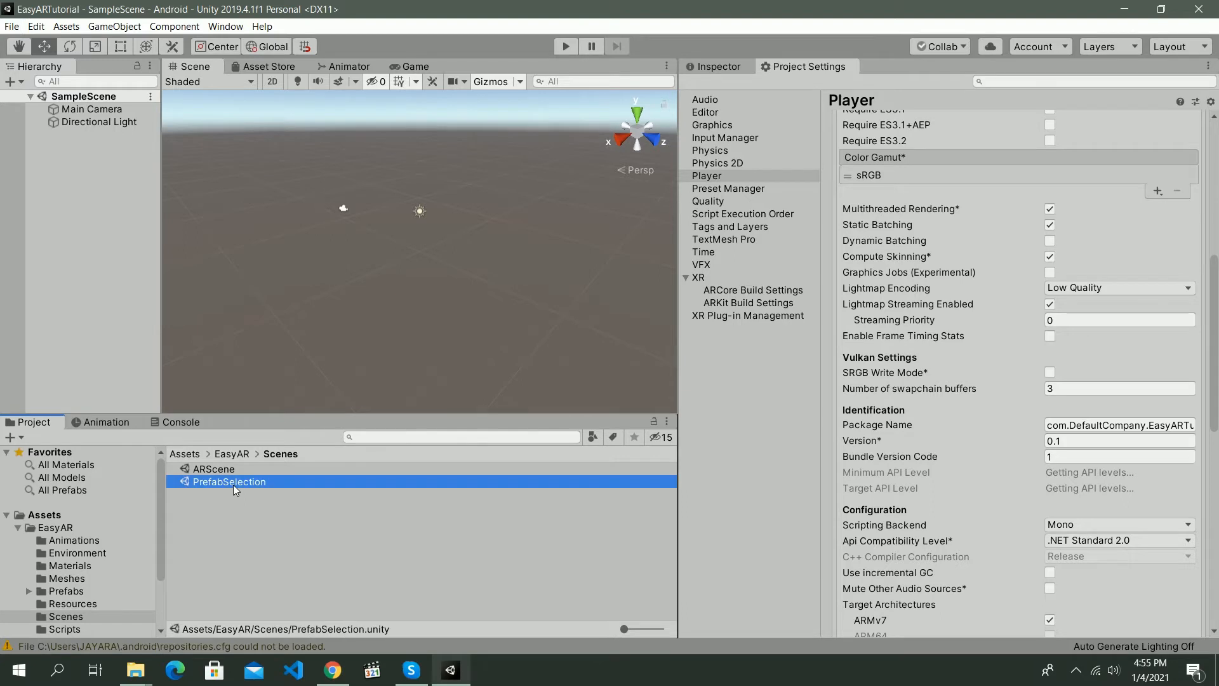
Add the EasyAR PrefabSelection and ARScene scenes to the build in that order and close the build settings
click(11, 28)
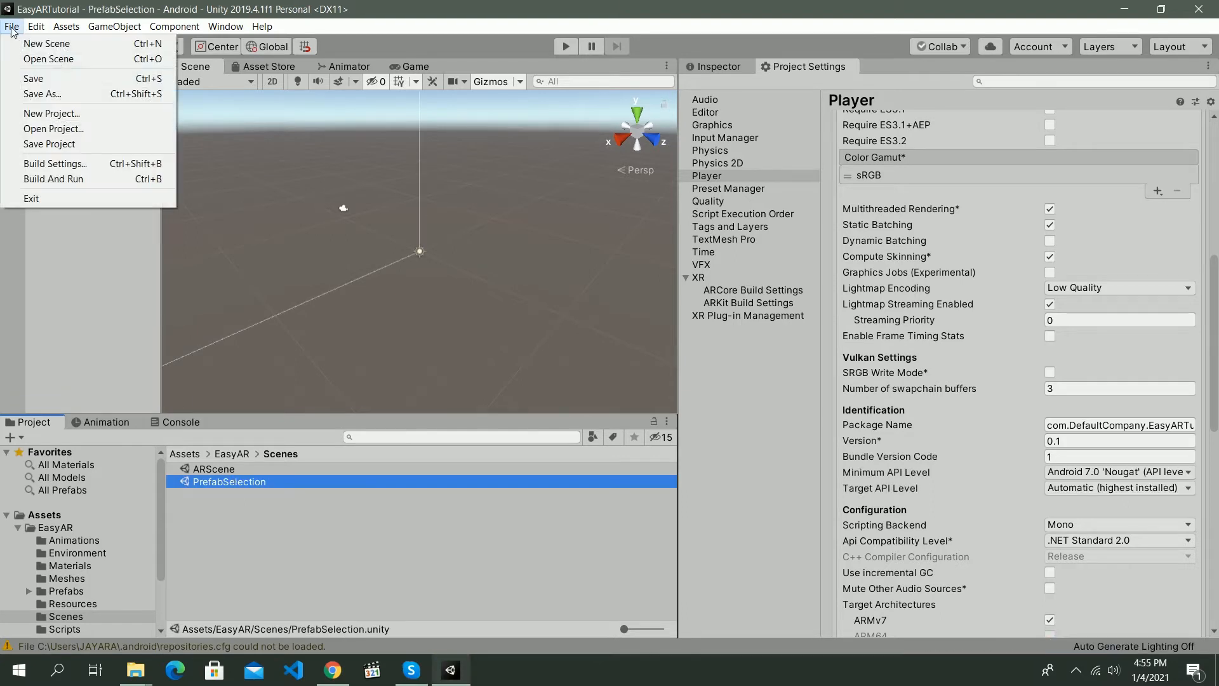
click(79, 165)
drag(435, 267, 516, 189)
drag(214, 470, 593, 180)
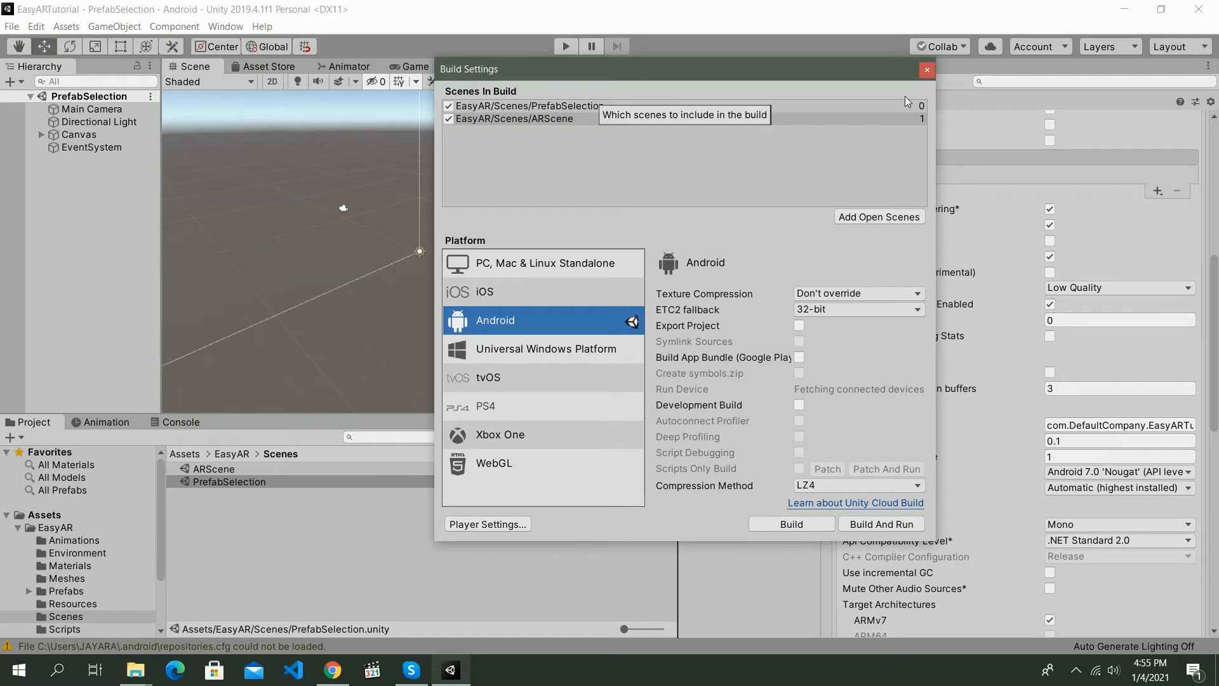
click(927, 69)
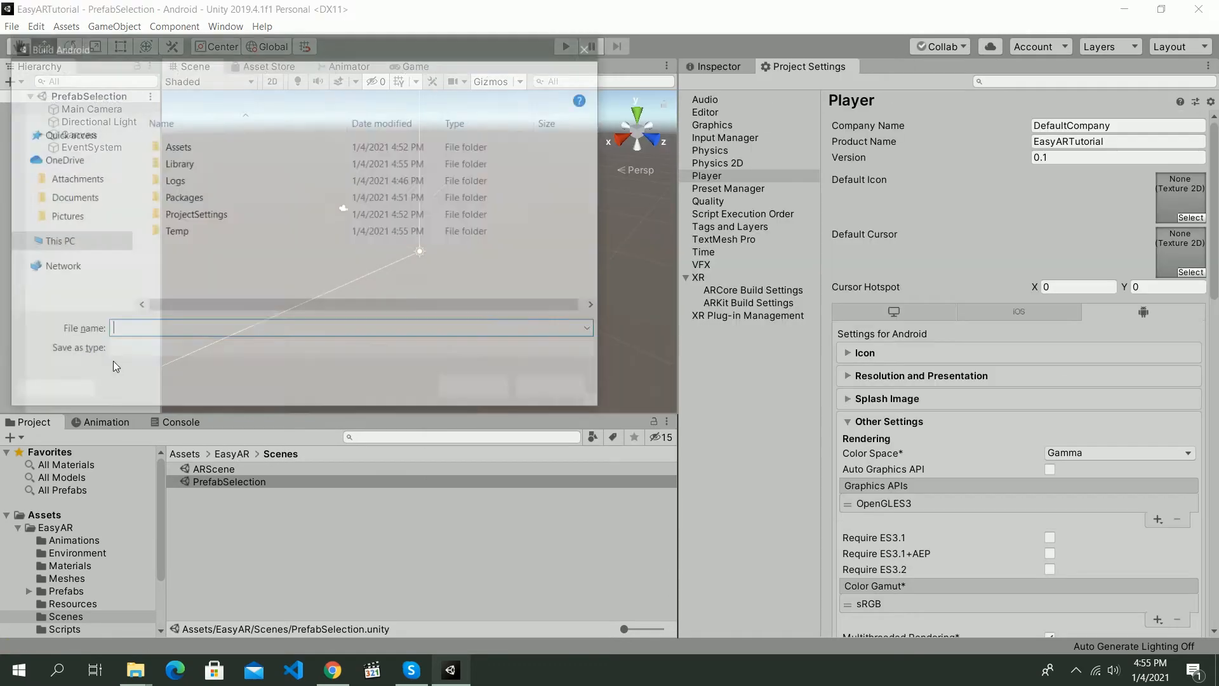
Build the Android app as testAPK and choose the Gold Elephant model in the running app
text(testAPK)
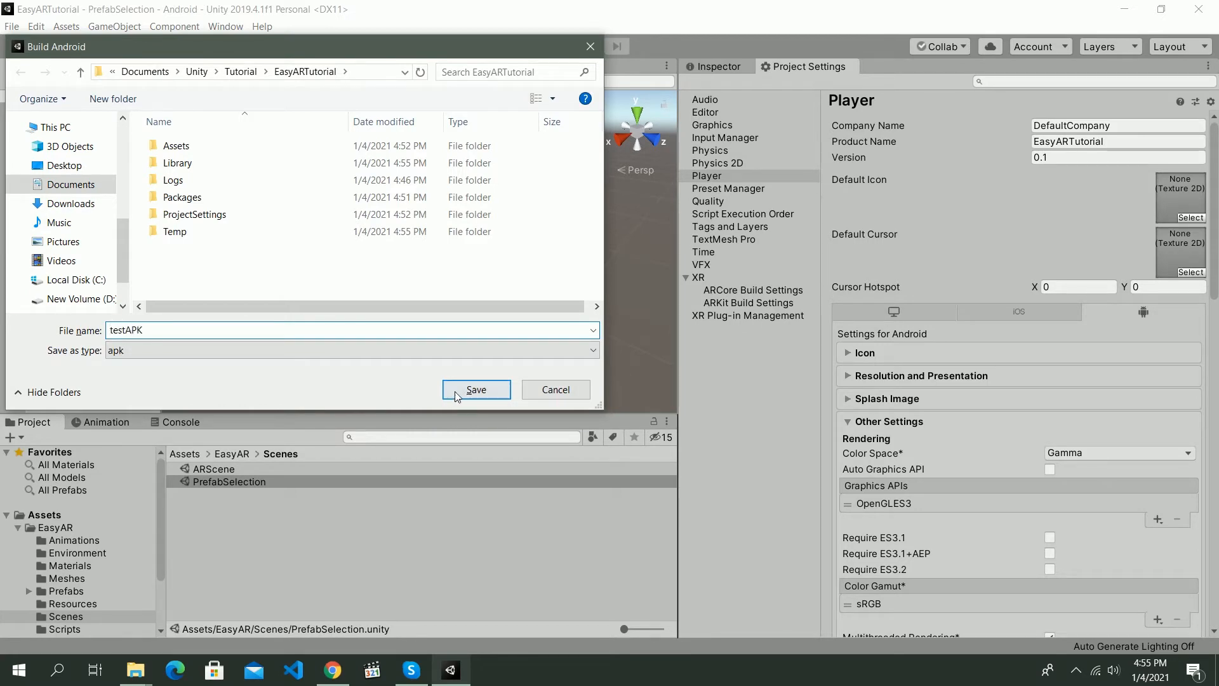
click(459, 391)
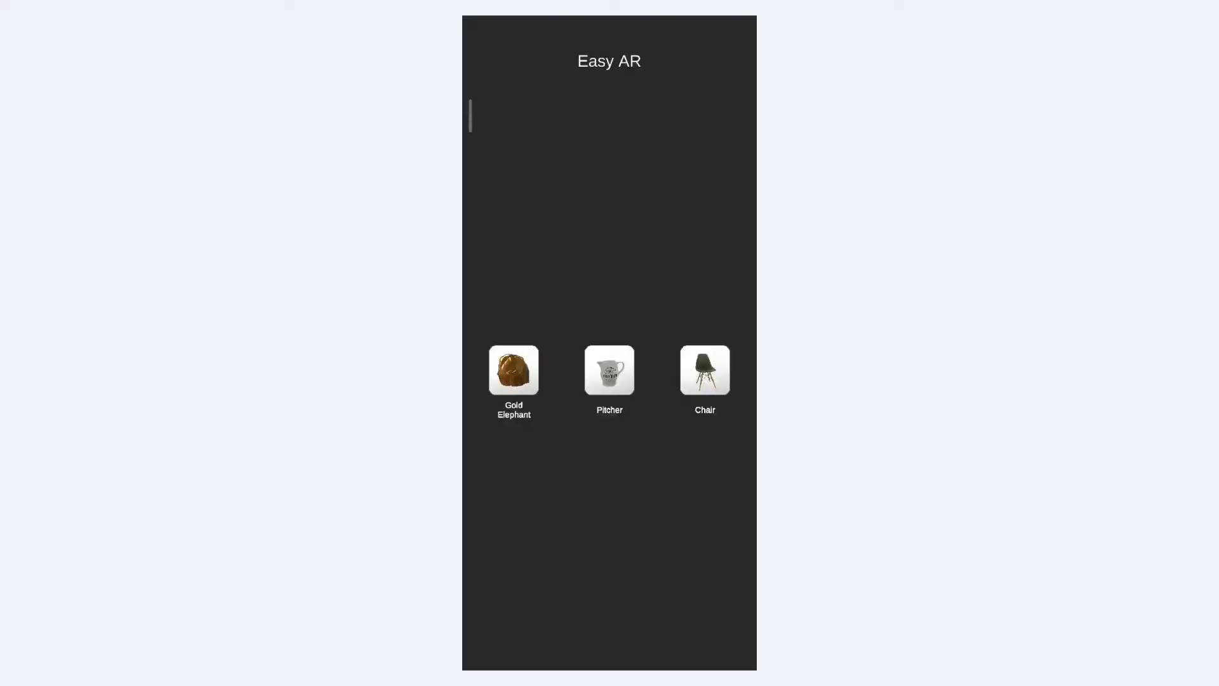
click(514, 370)
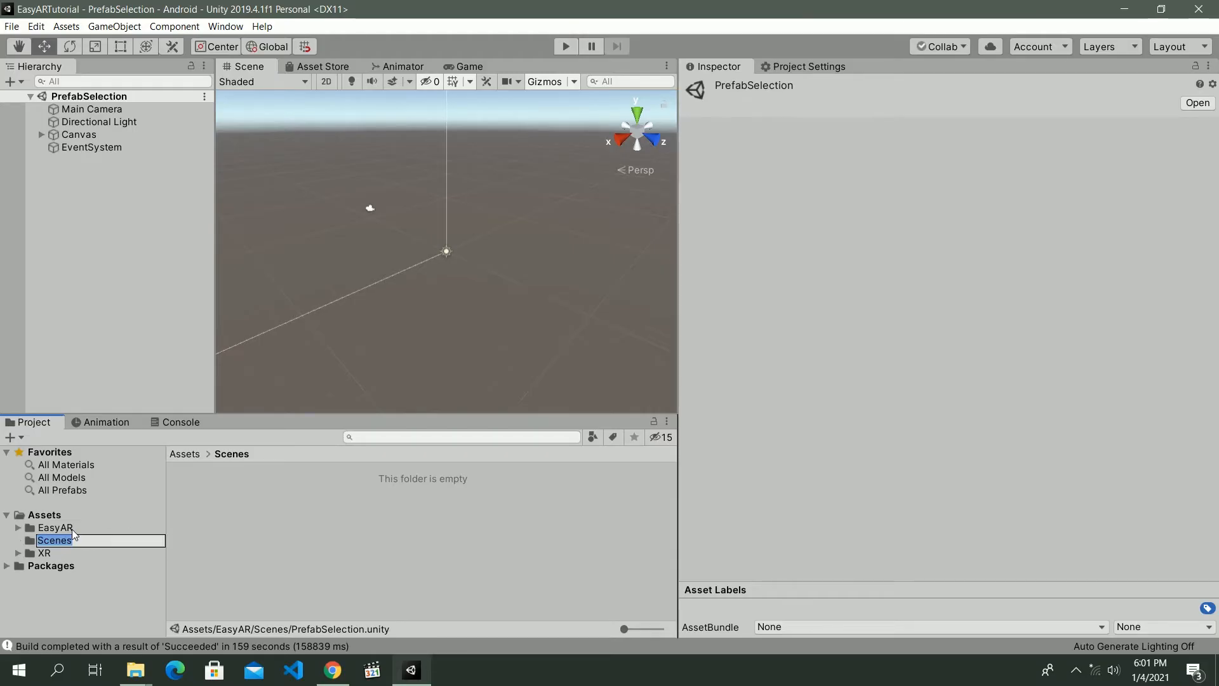
Create a new scene named ARScene in the project's top-level Scenes folder
click(62, 529)
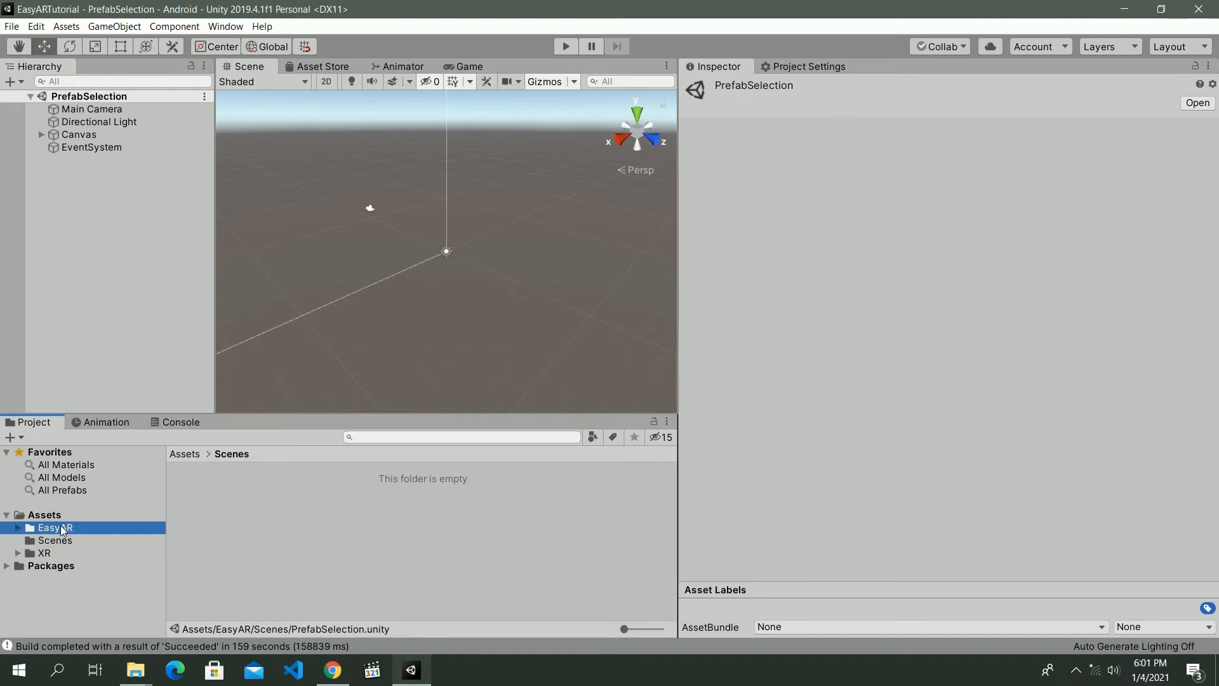
click(56, 540)
right_click(304, 526)
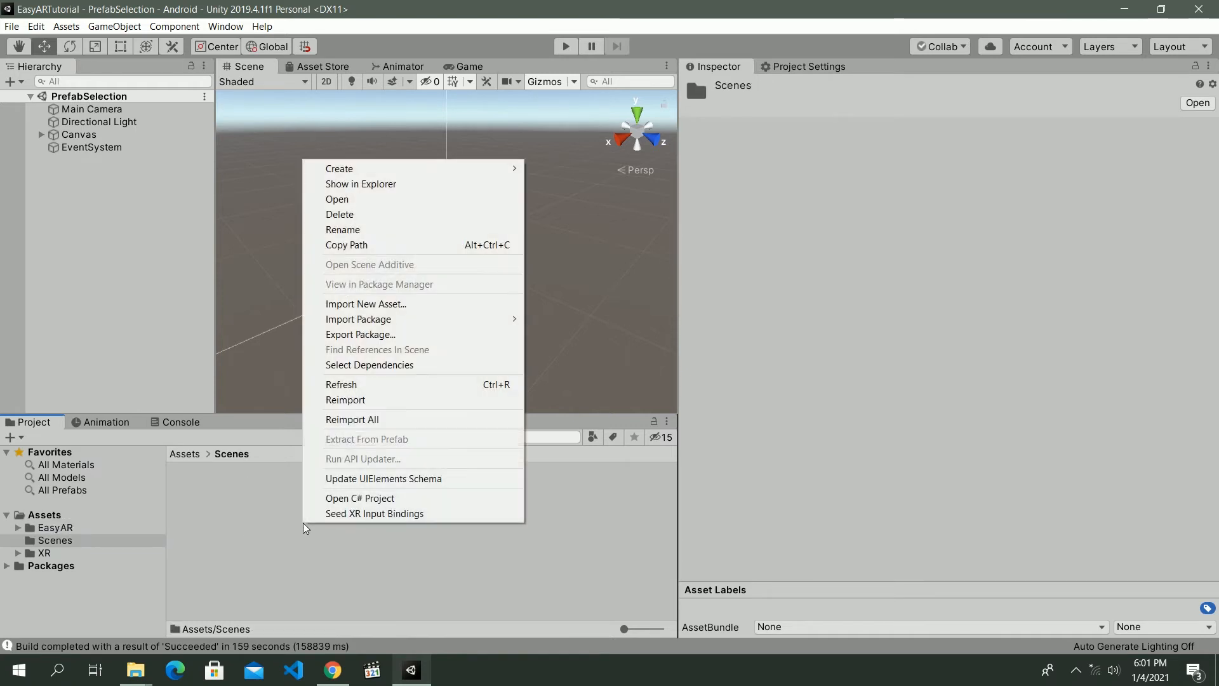
mouse_move(511, 171)
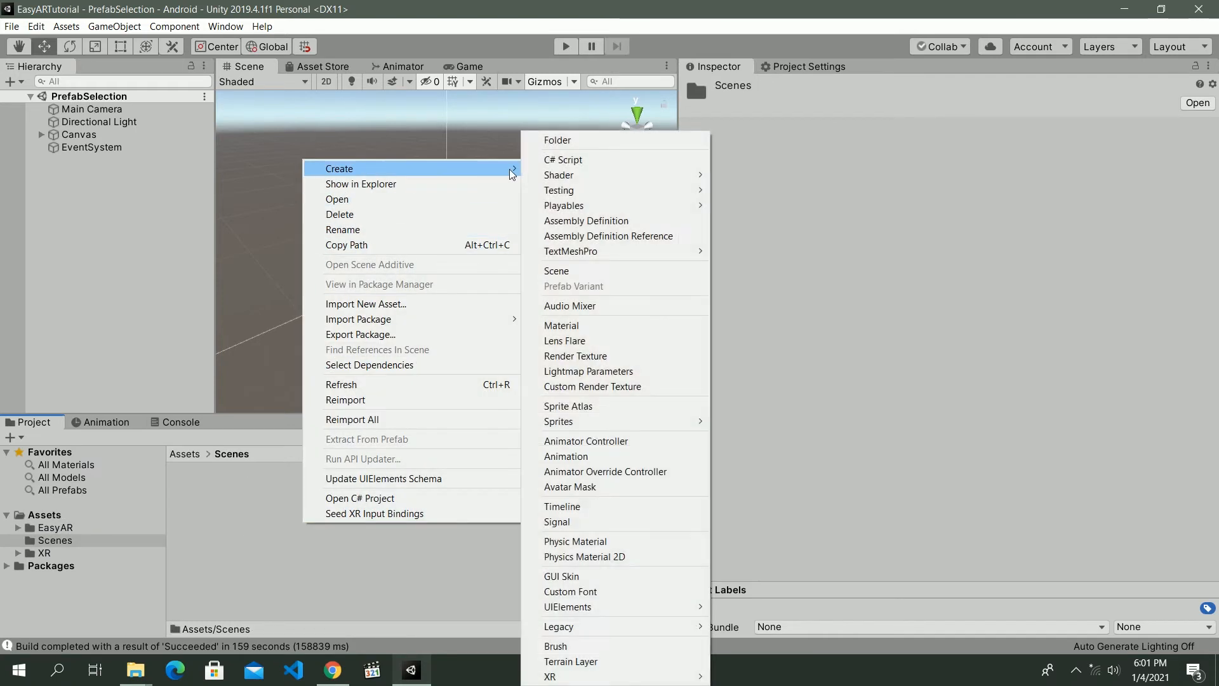
mouse_move(580, 196)
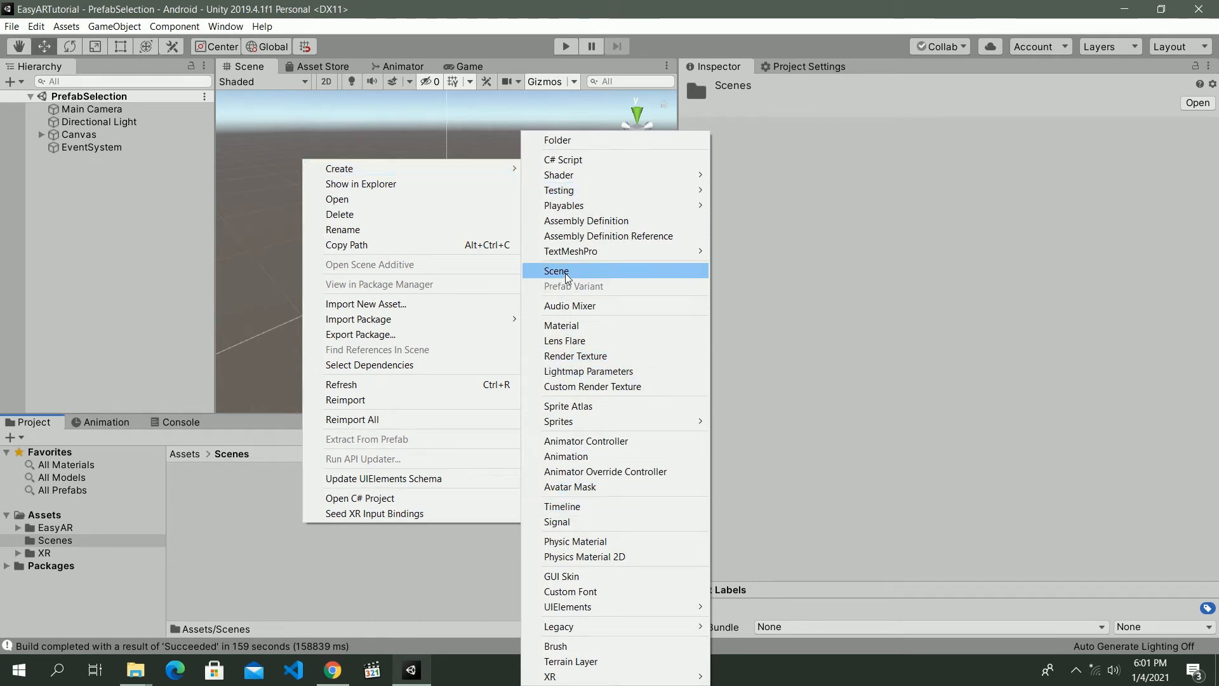
click(556, 271)
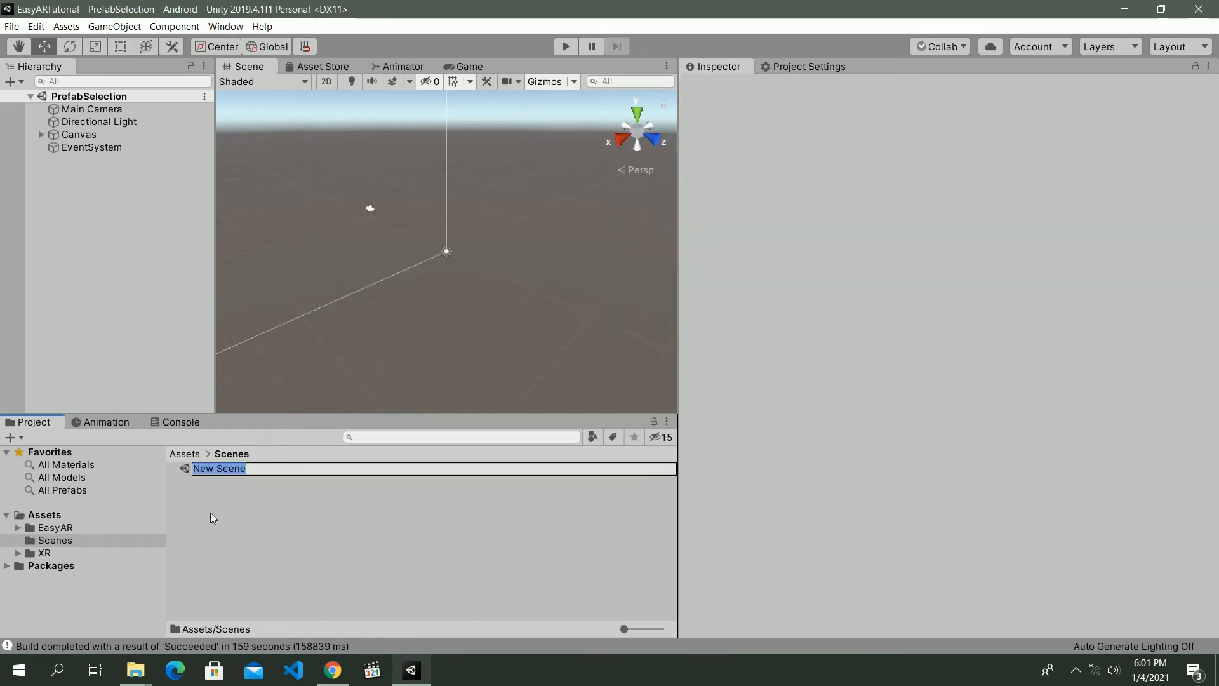
text(AR)
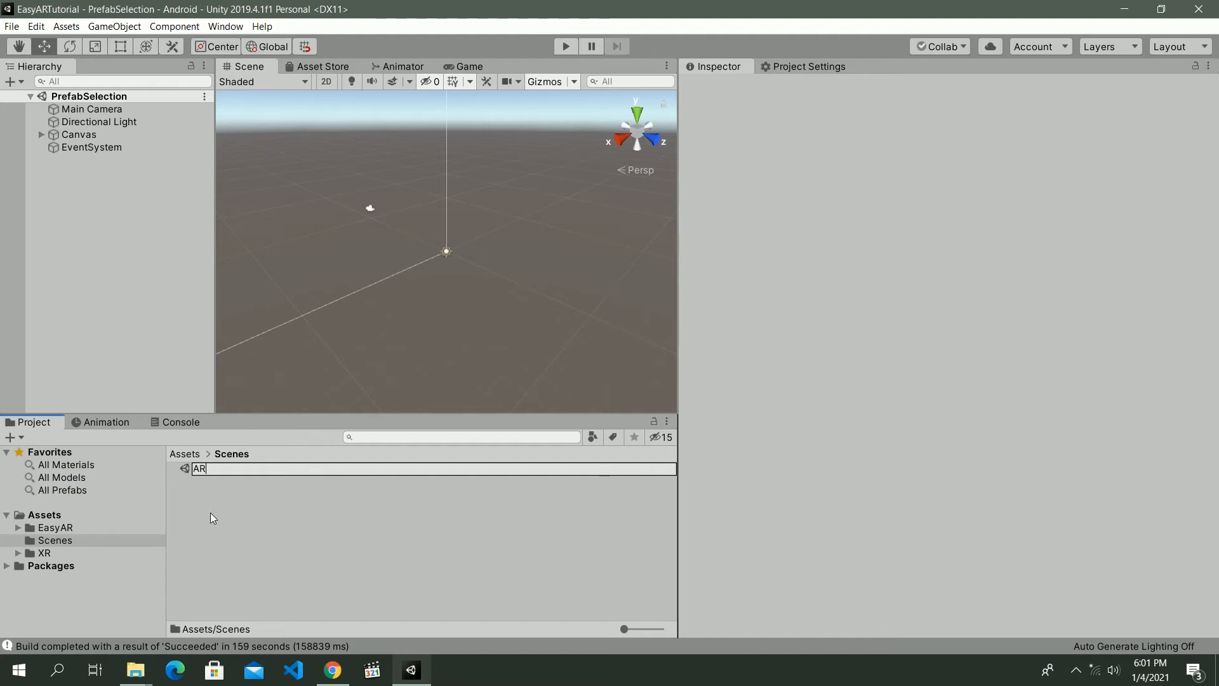
text(Scene)
key(Return)
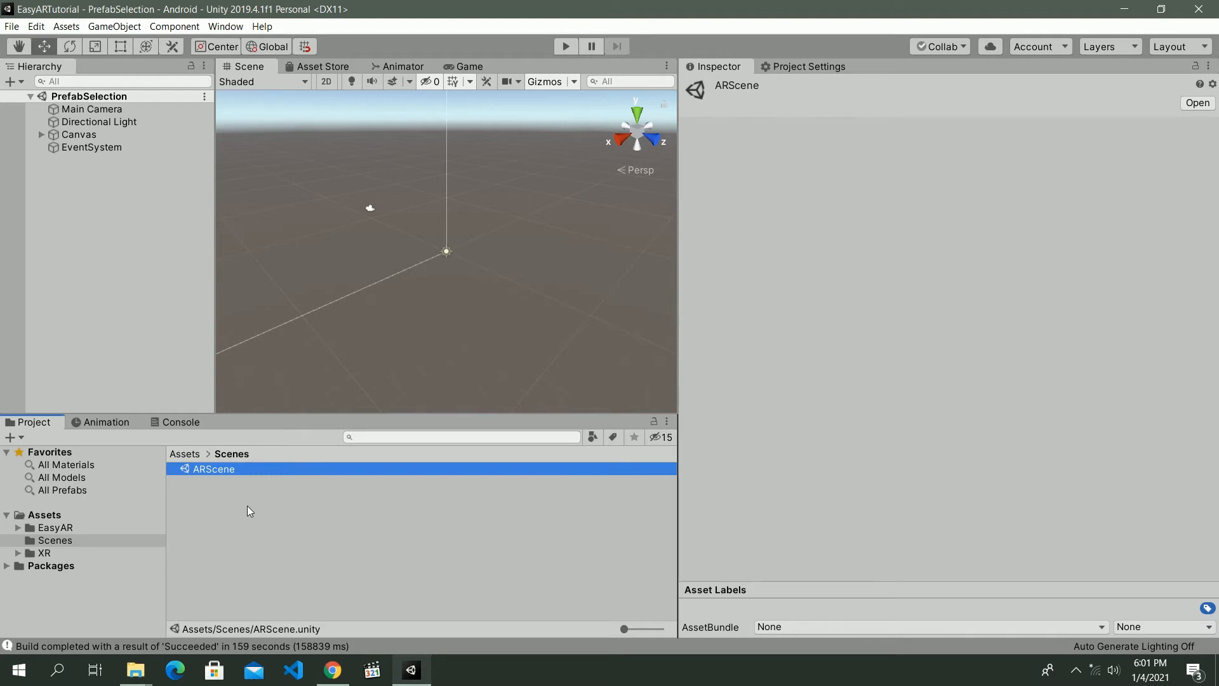
Open the new ARScene and delete its Main Camera
double_click(228, 468)
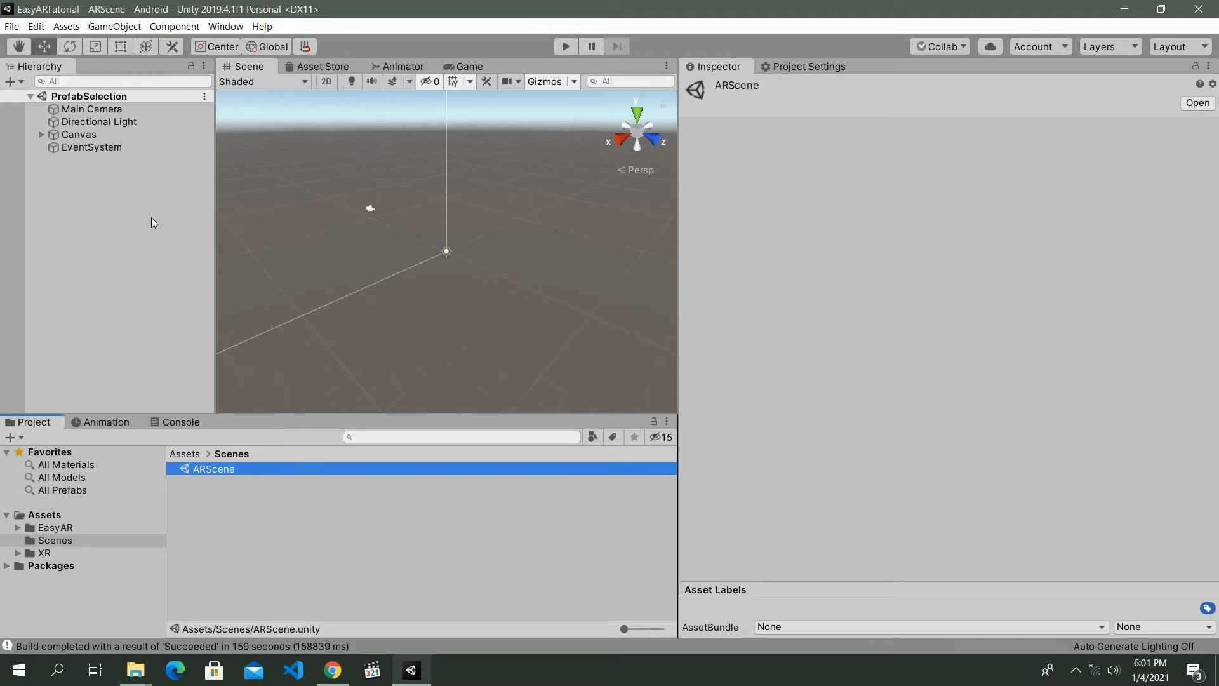
click(109, 110)
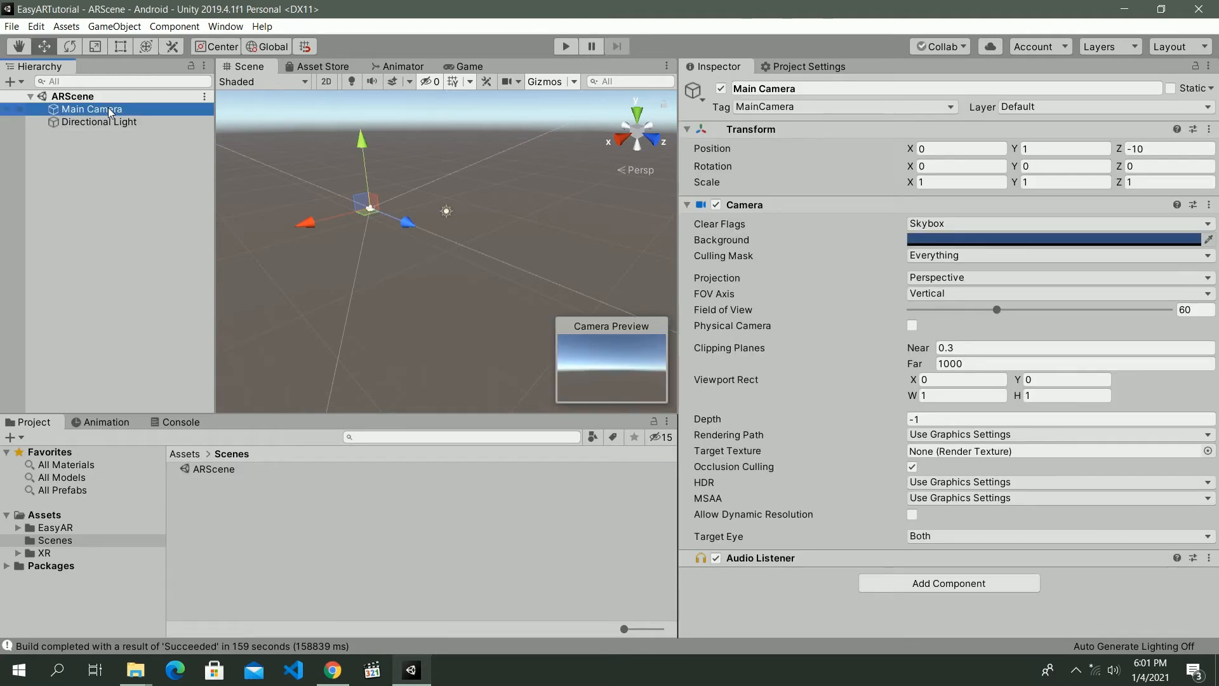
key(Delete)
Add an AR Session Origin and an AR Session object to the scene
right_click(109, 159)
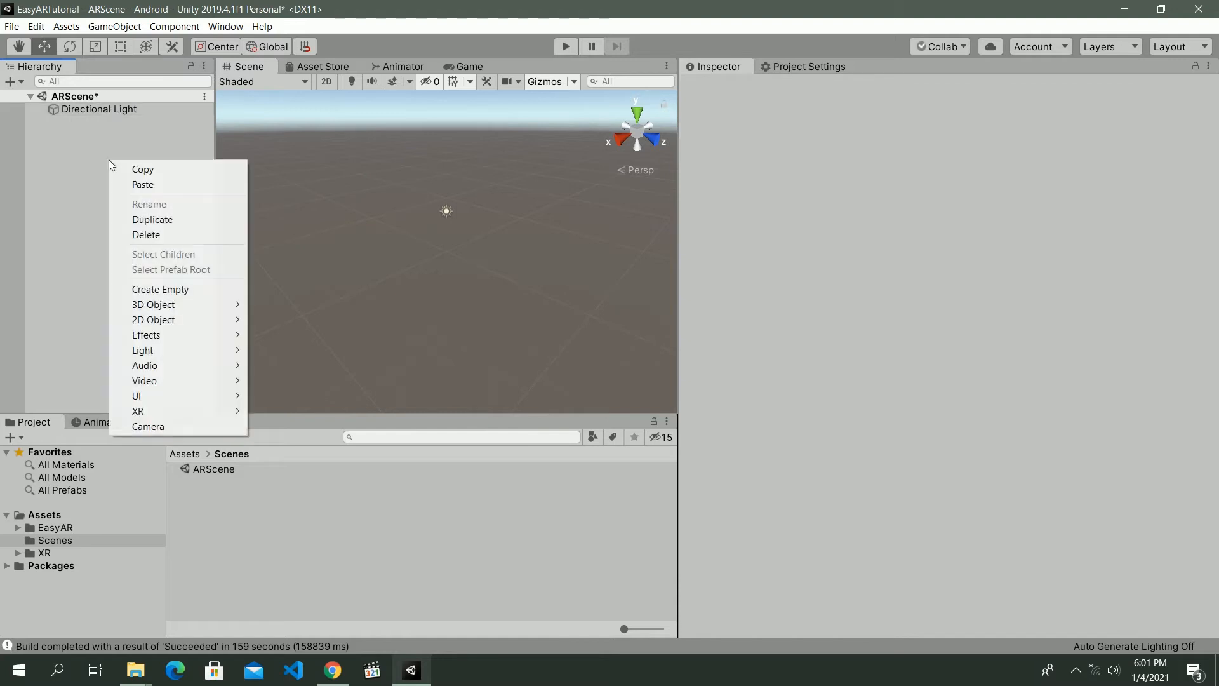
mouse_move(224, 414)
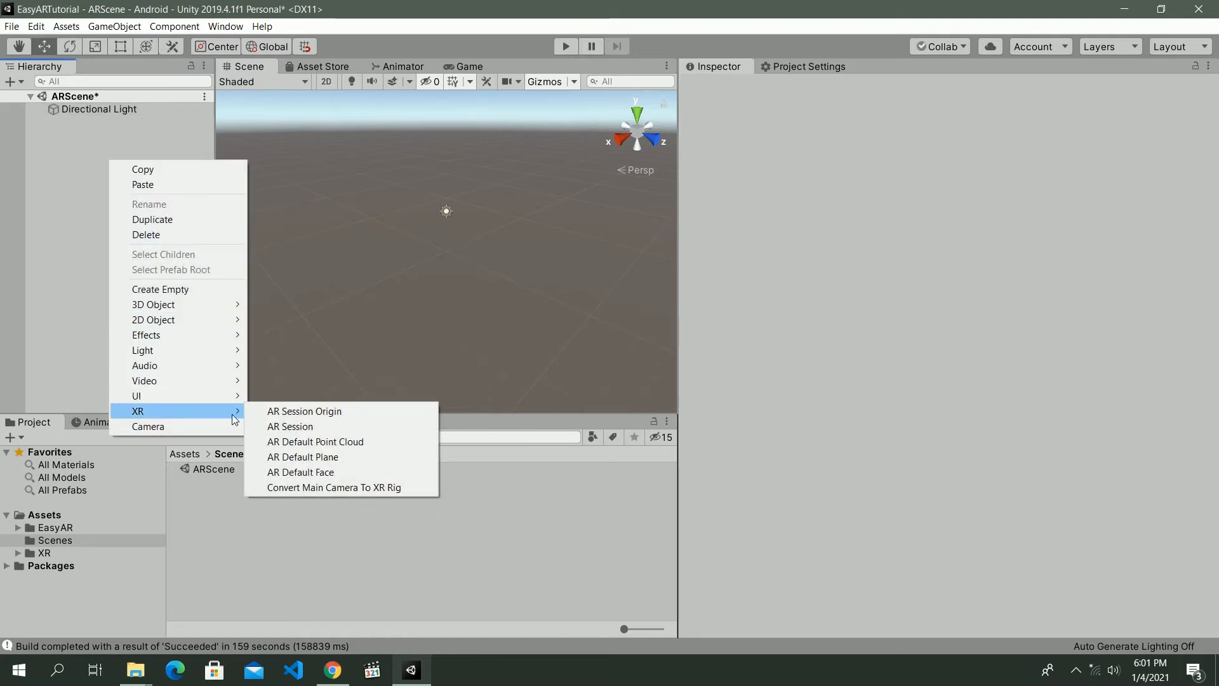
click(324, 412)
right_click(77, 189)
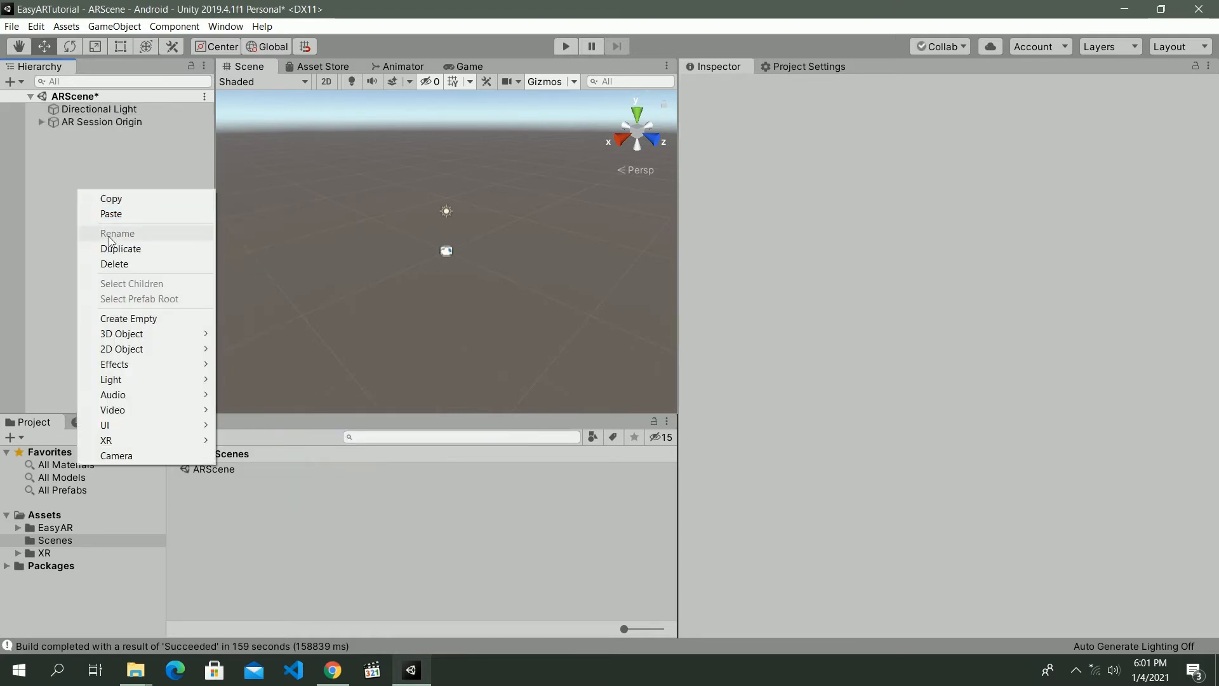
mouse_move(205, 444)
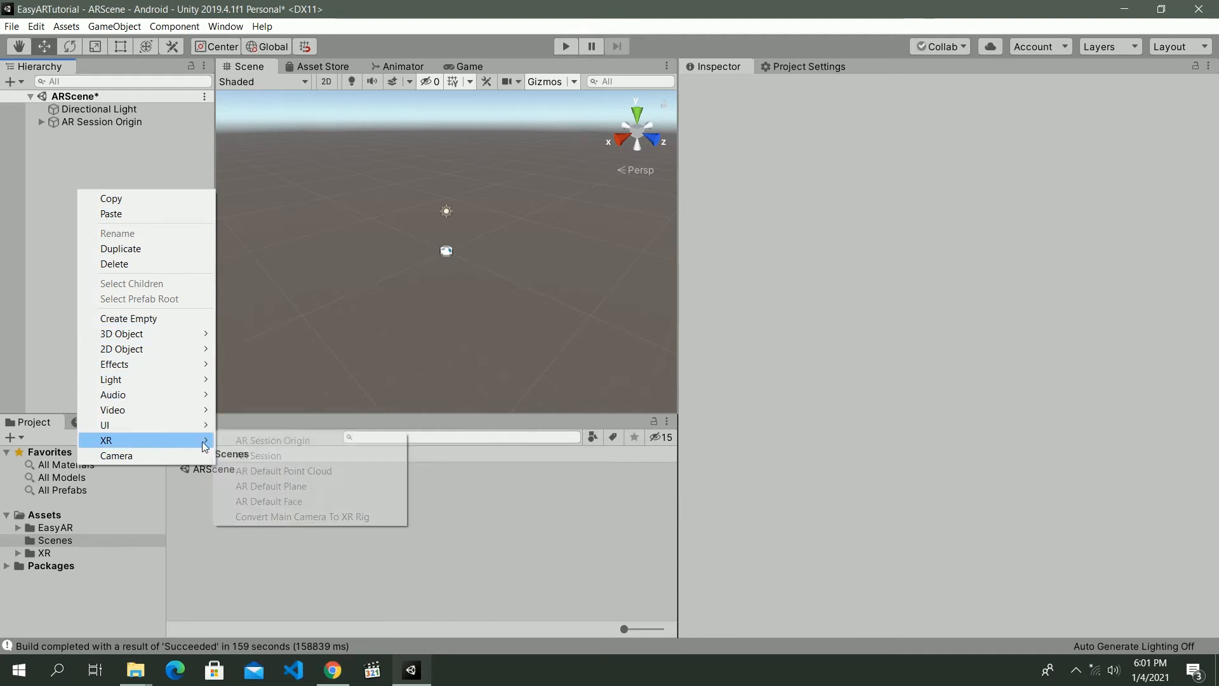
click(270, 455)
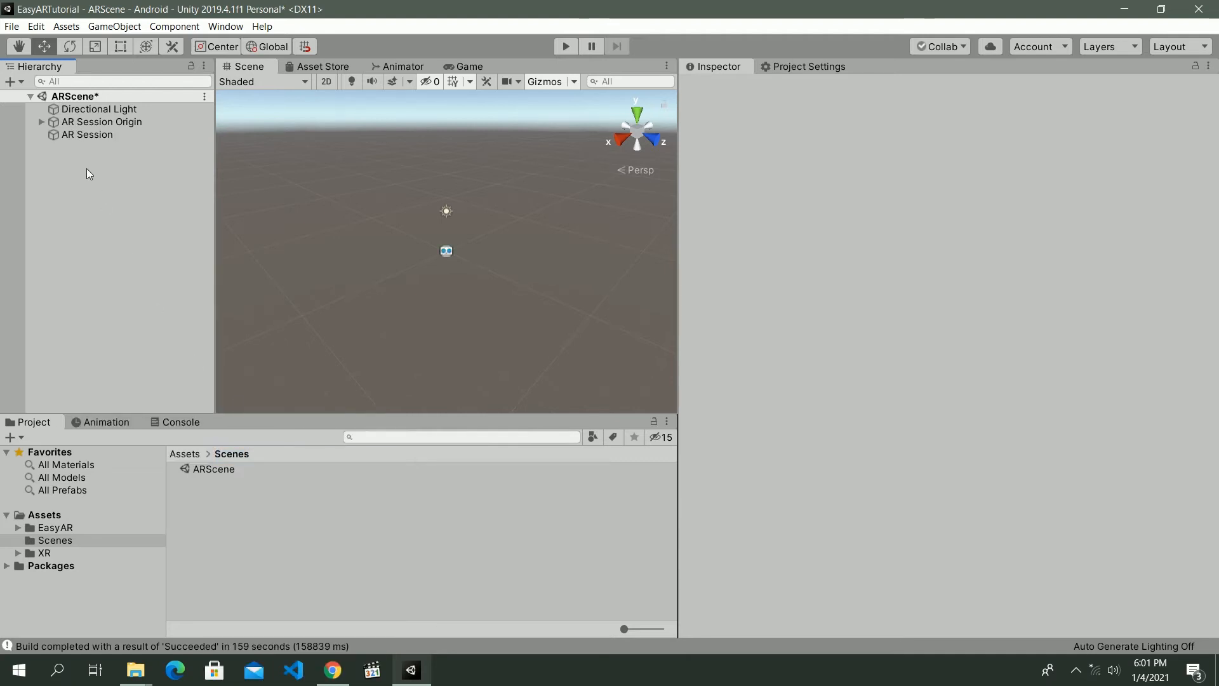
Set the tag of the AR Camera under AR Session Origin to MainCamera
click(37, 121)
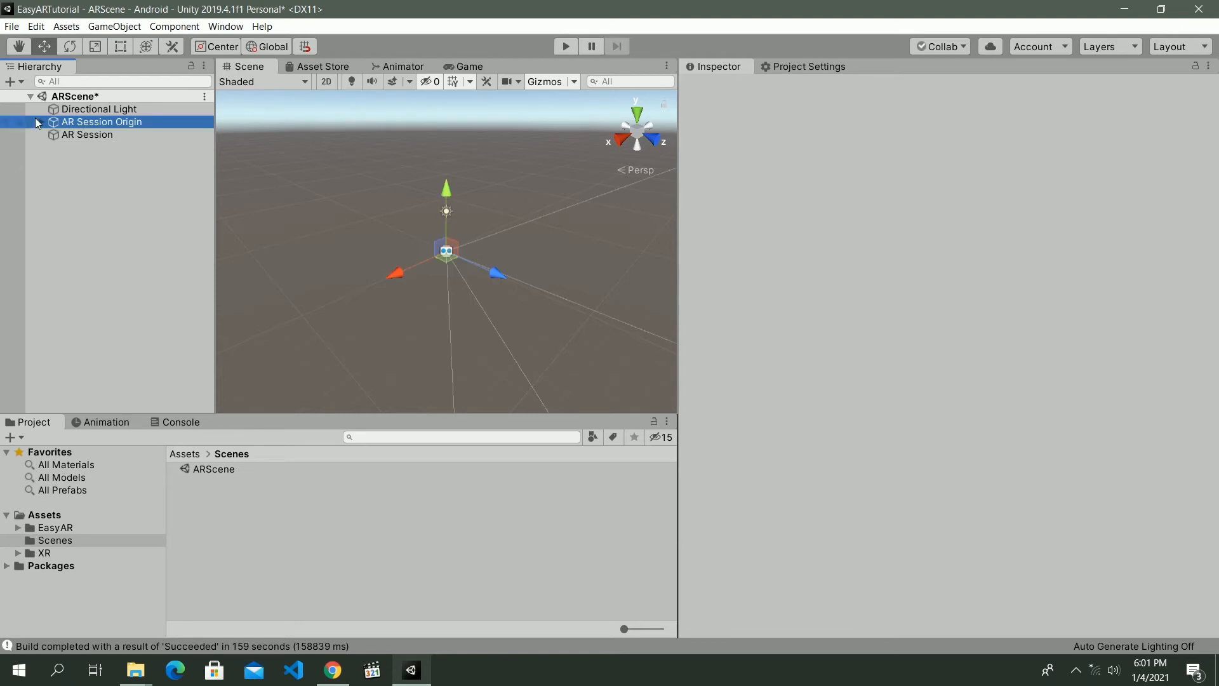
click(40, 122)
click(116, 135)
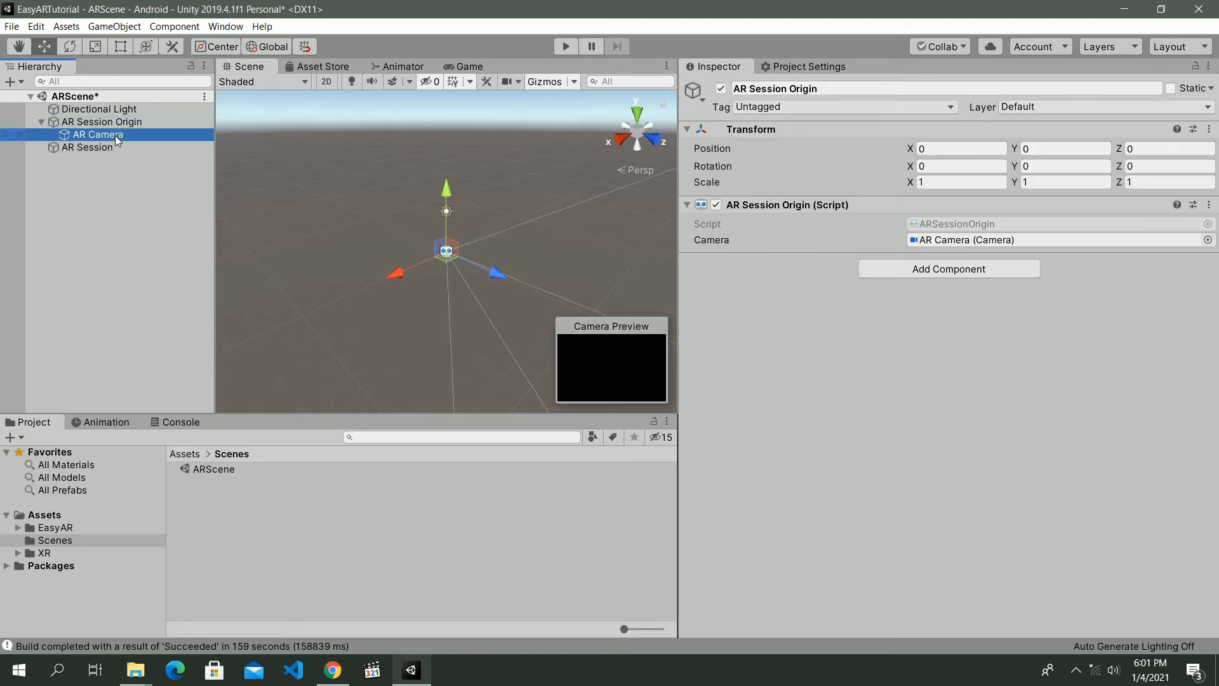
click(914, 107)
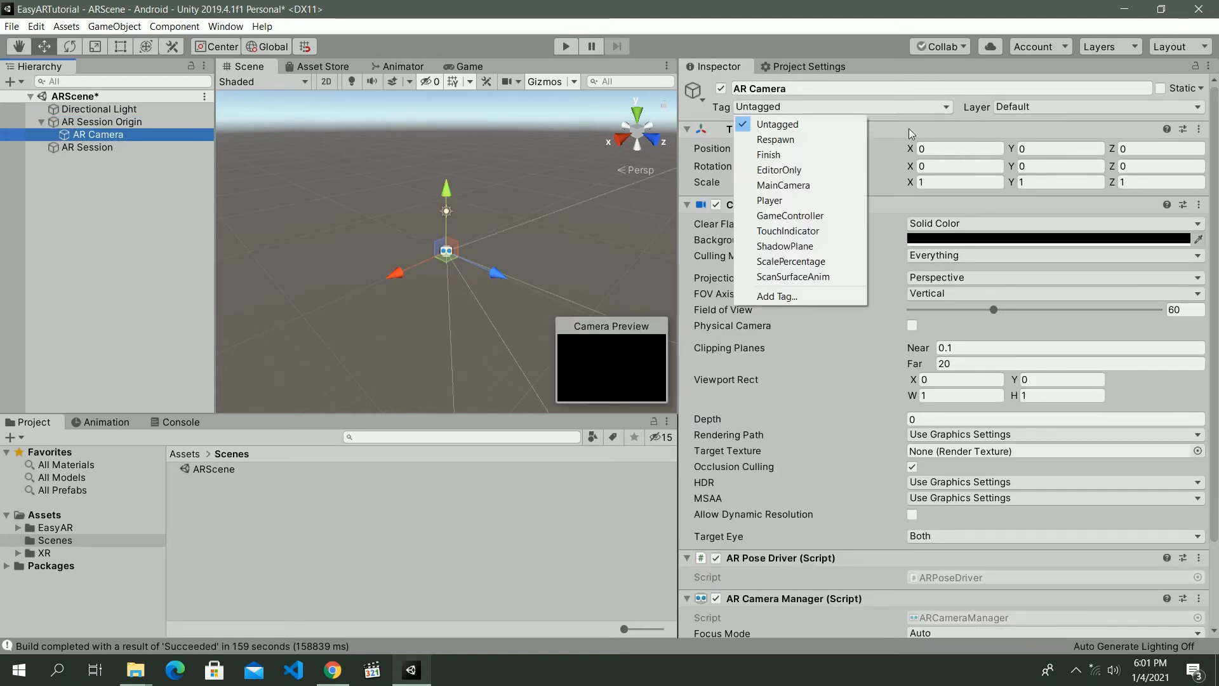
click(806, 185)
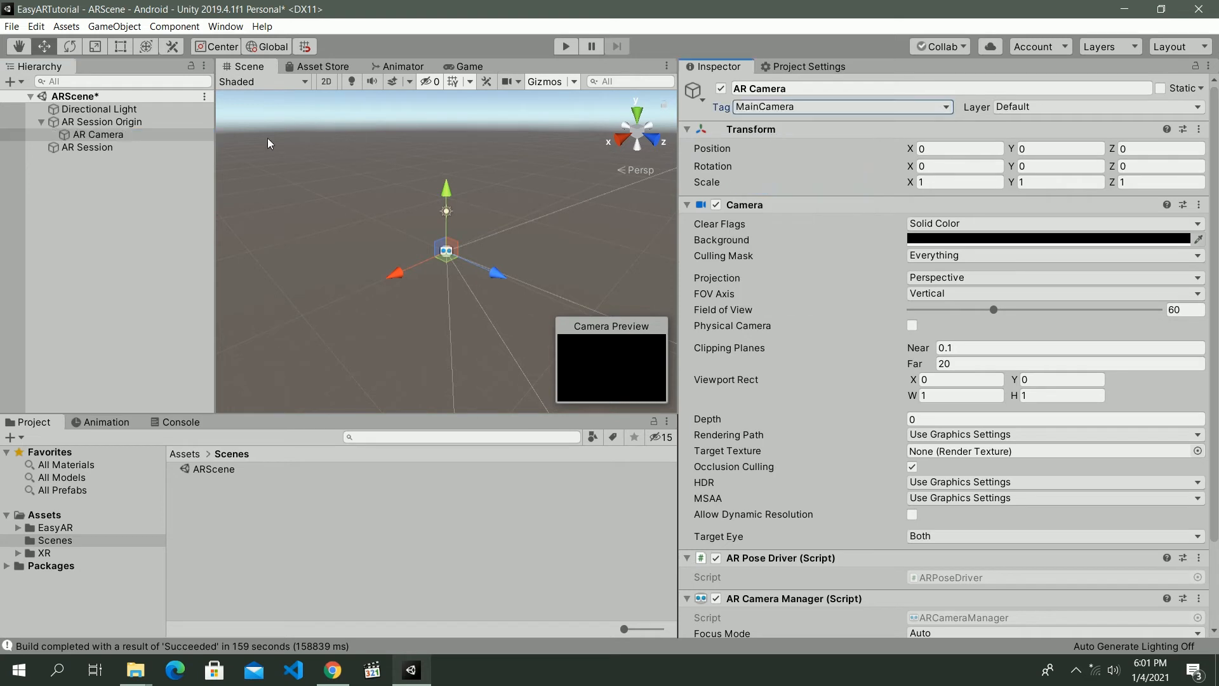
Attach the PlaceOnPlane script from EasyAR's Scripts folder to AR Session Origin and limit its AR Plane Manager detection mode to Horizontal
click(41, 122)
click(102, 122)
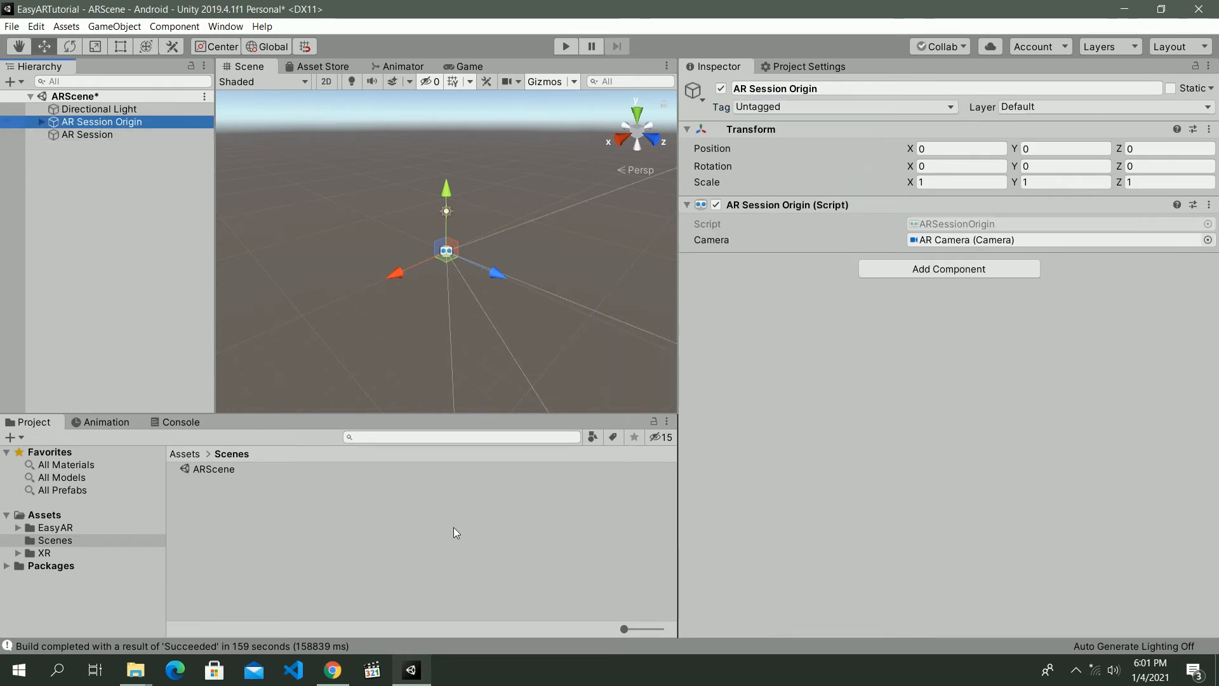
click(68, 528)
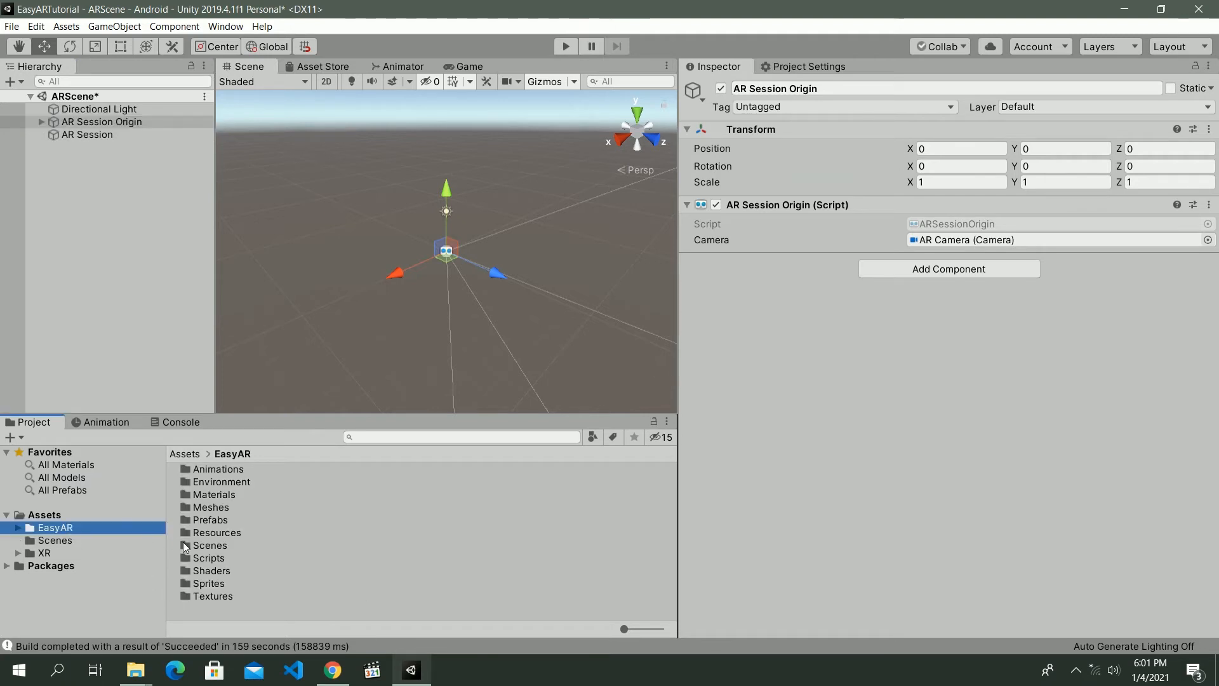
click(219, 556)
double_click(220, 557)
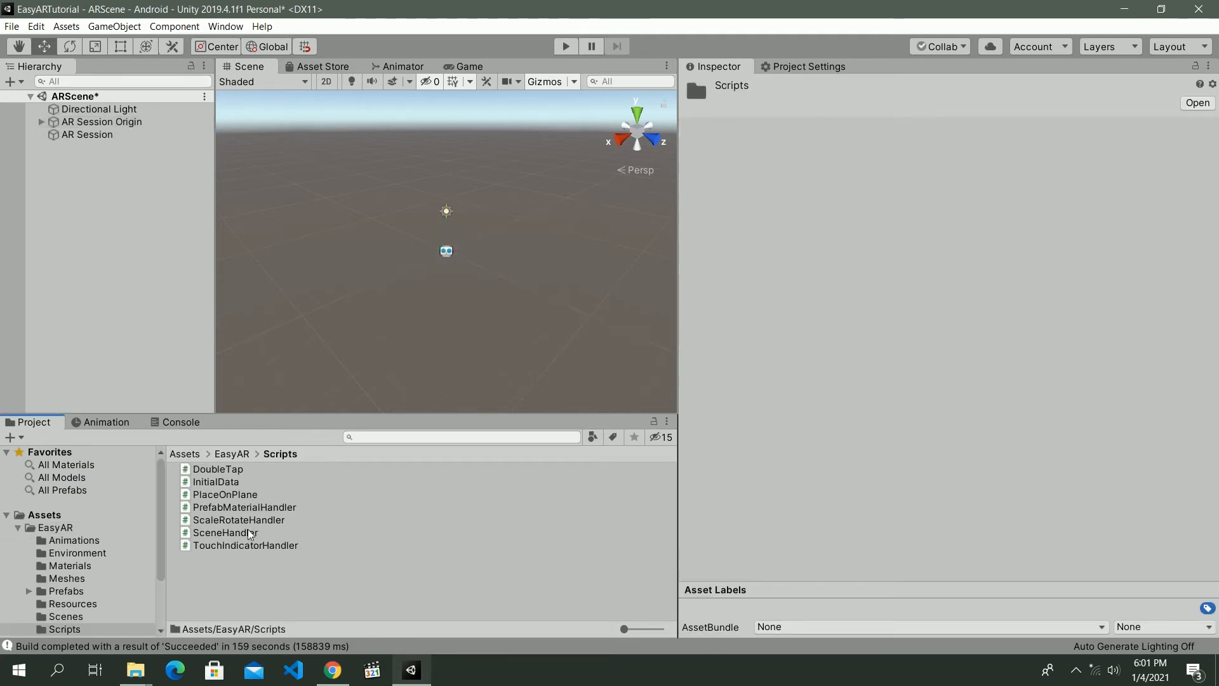
click(84, 122)
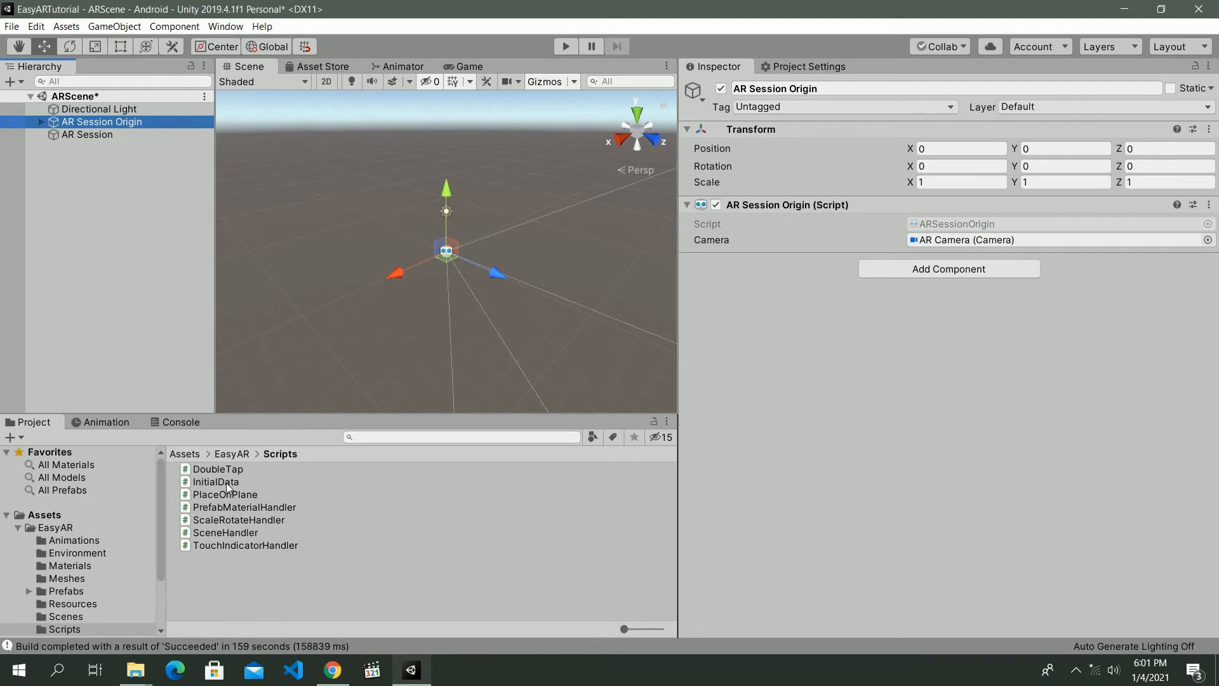
drag(225, 493, 908, 386)
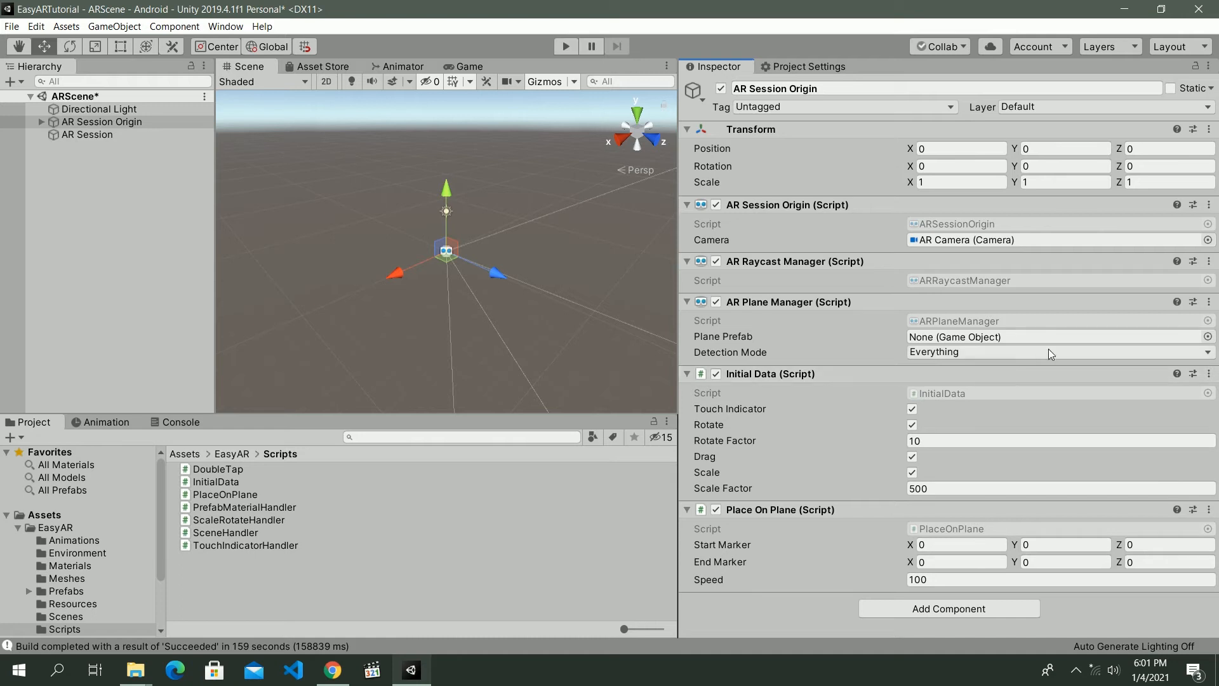
click(1204, 352)
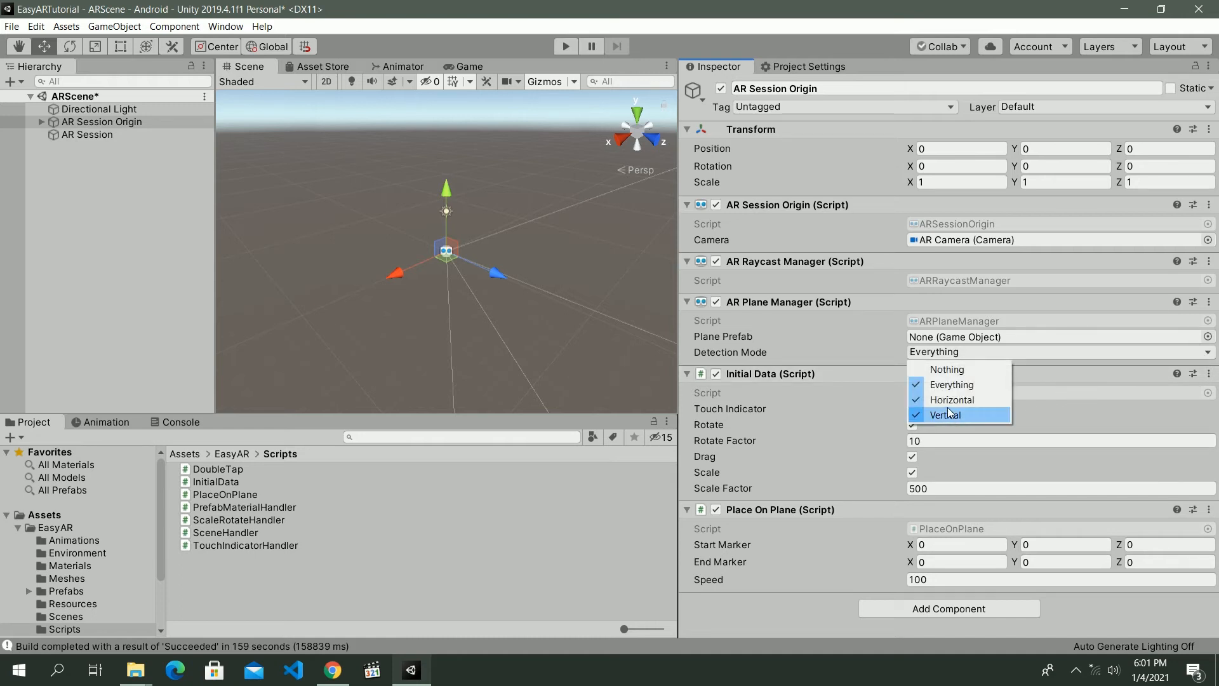
click(927, 414)
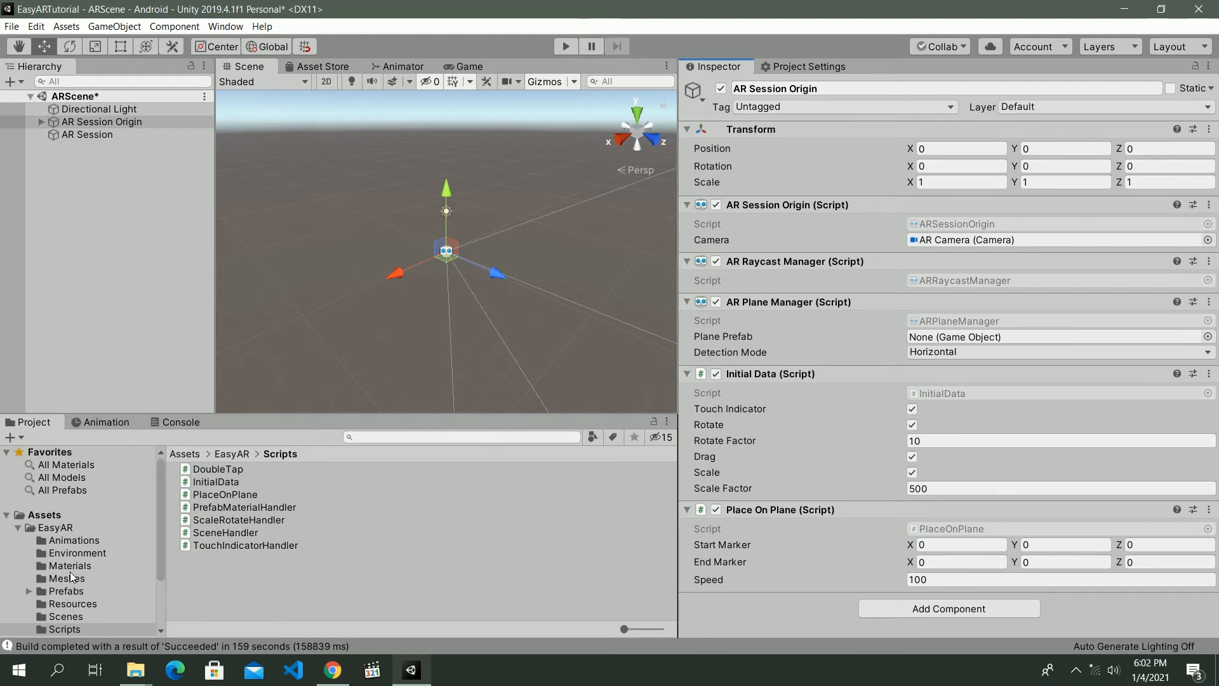
Add the ARSceneHandler prefab from EasyAR's Prefabs folder to the root of ARScene and frame it in the view
click(75, 592)
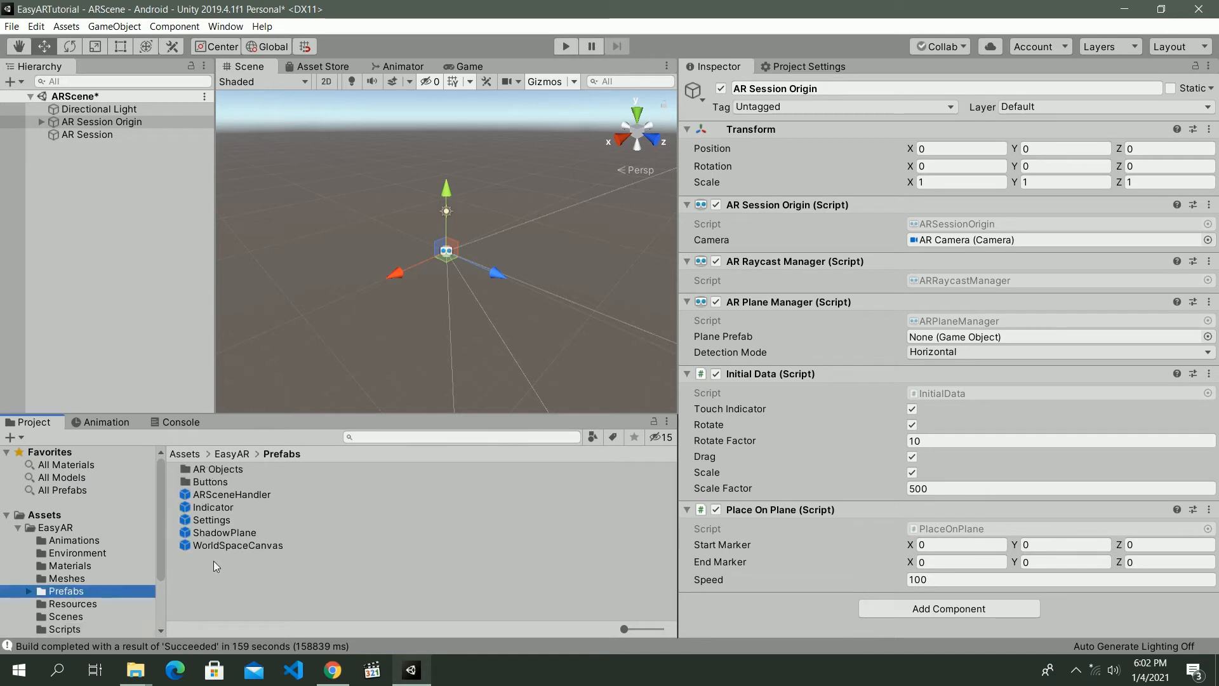
drag(234, 503, 87, 193)
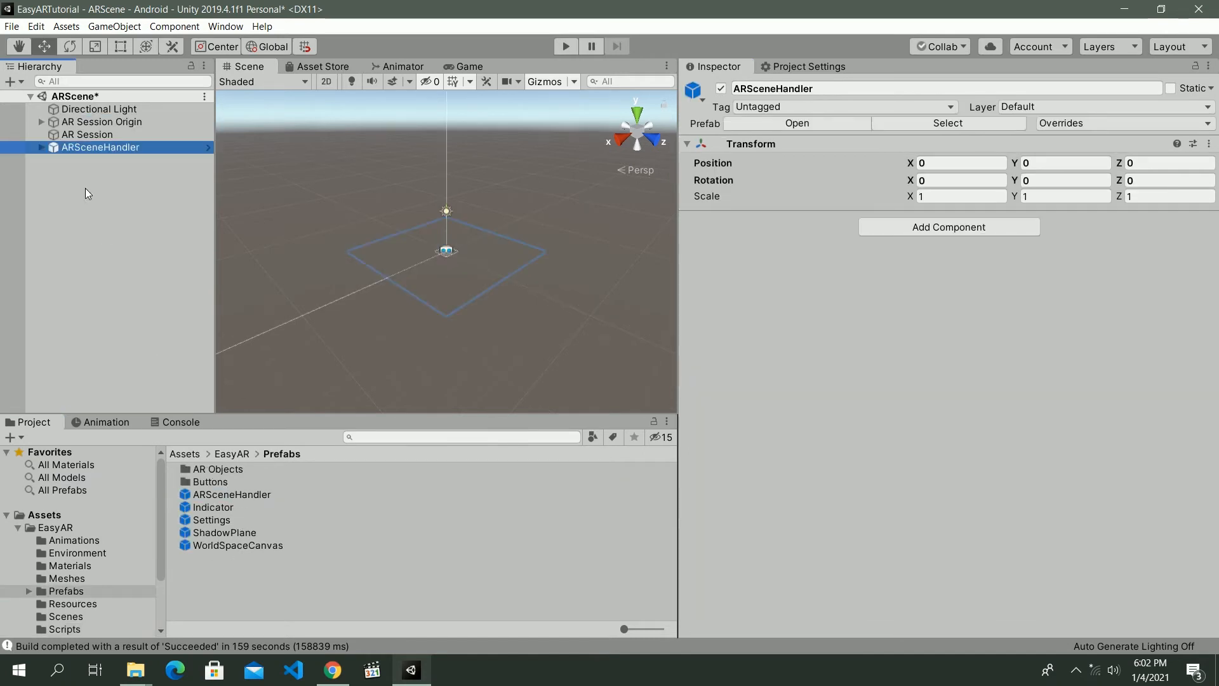
double_click(94, 152)
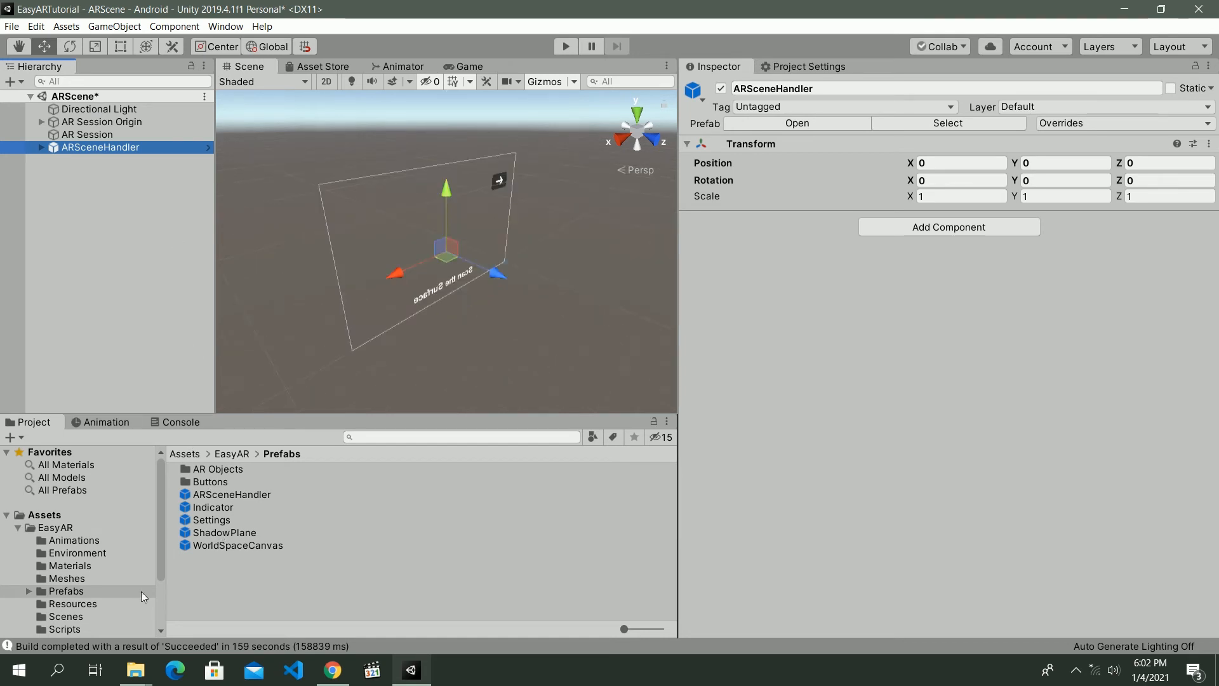
Create a new scene named HomeScene in the project's top-level Scenes folder
click(56, 528)
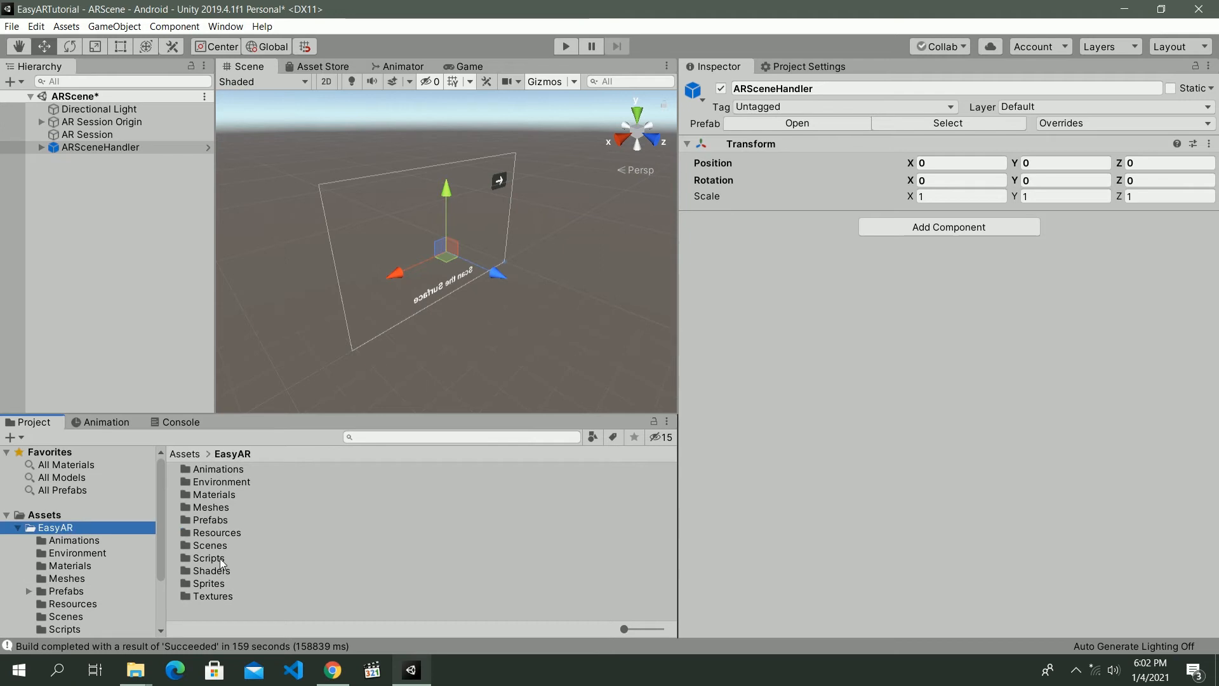
key(Left)
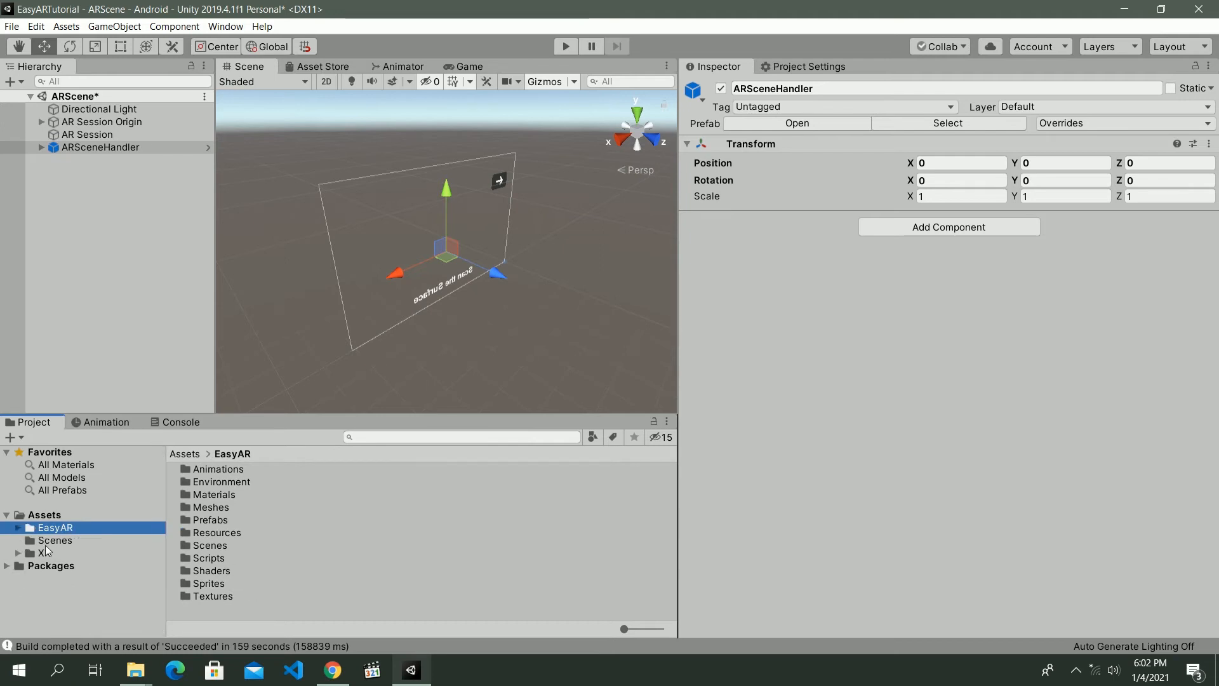
click(114, 540)
right_click(235, 486)
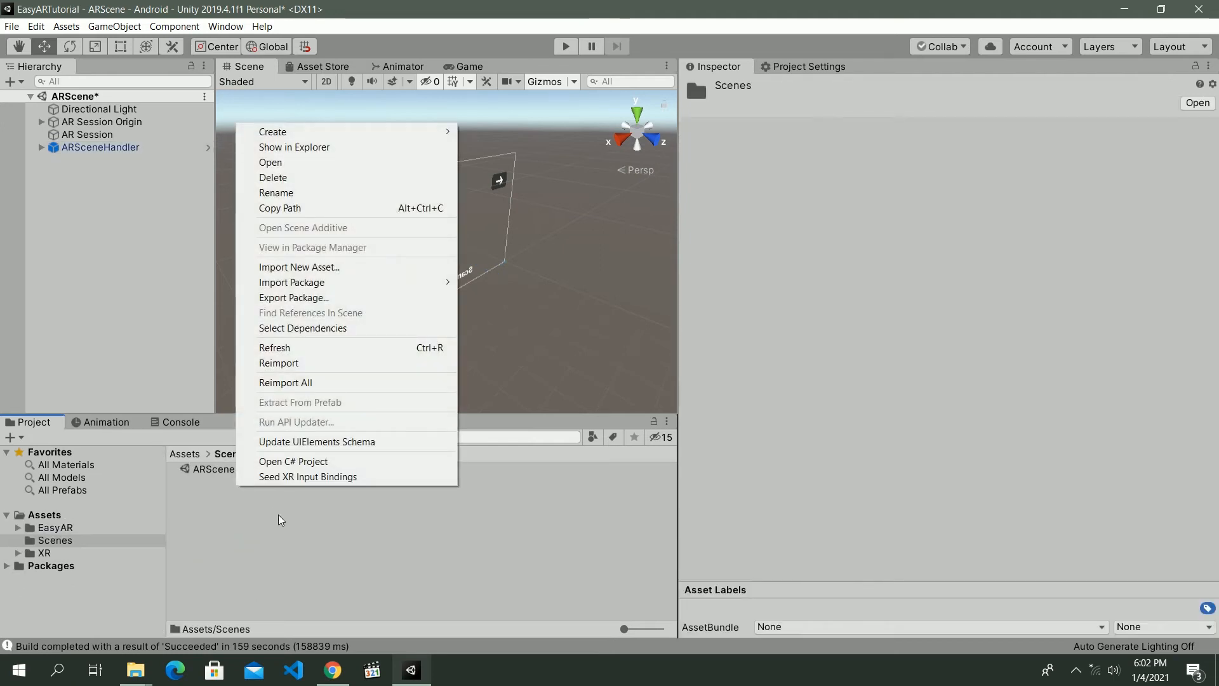
mouse_move(423, 133)
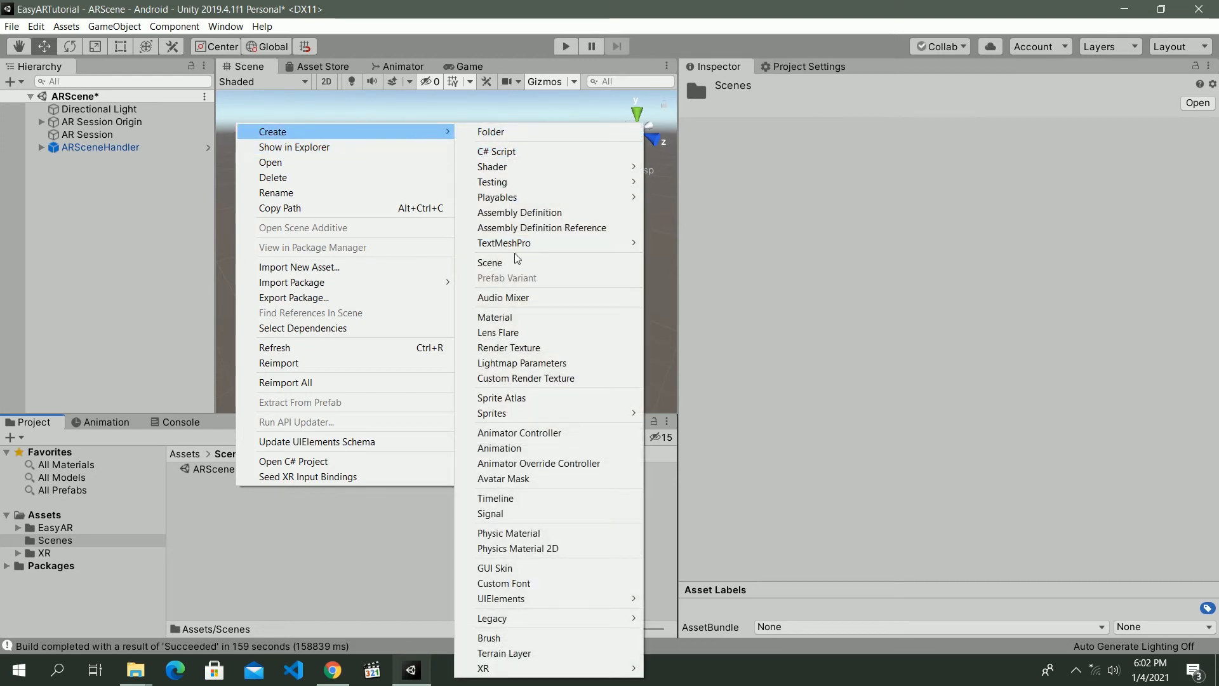
click(499, 263)
text(HomeS)
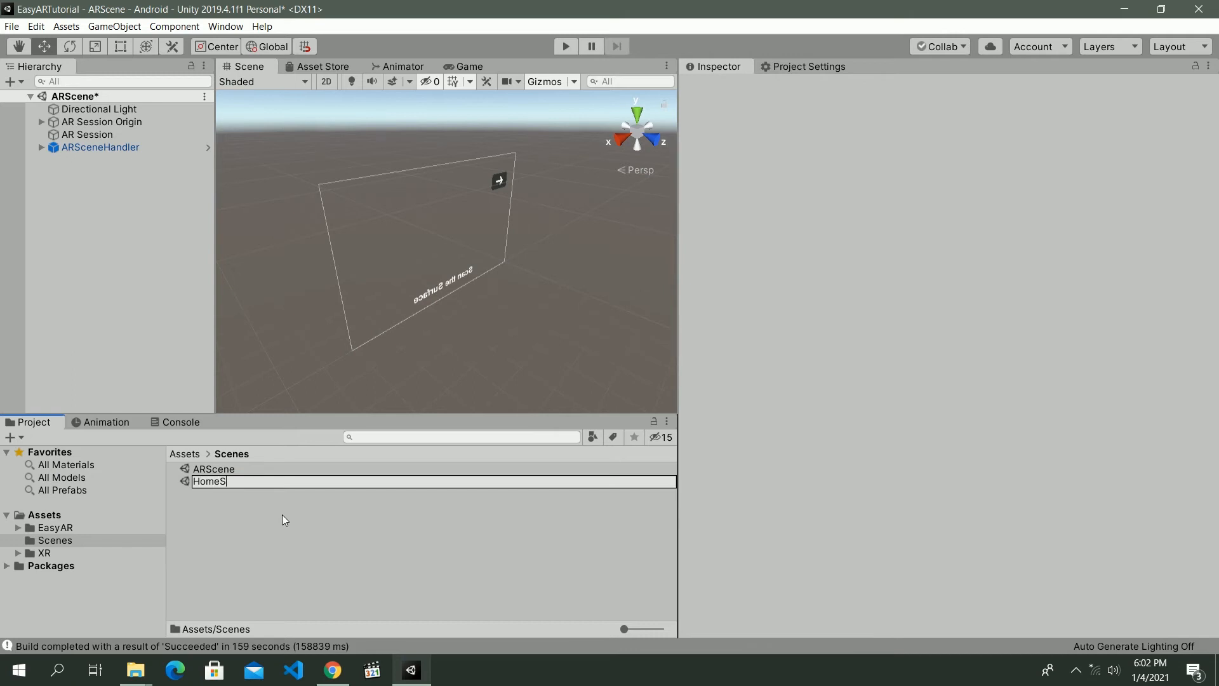
text(cene)
key(Return)
Open HomeScene, saving the changes to ARScene, and add a UI Canvas to it
double_click(215, 485)
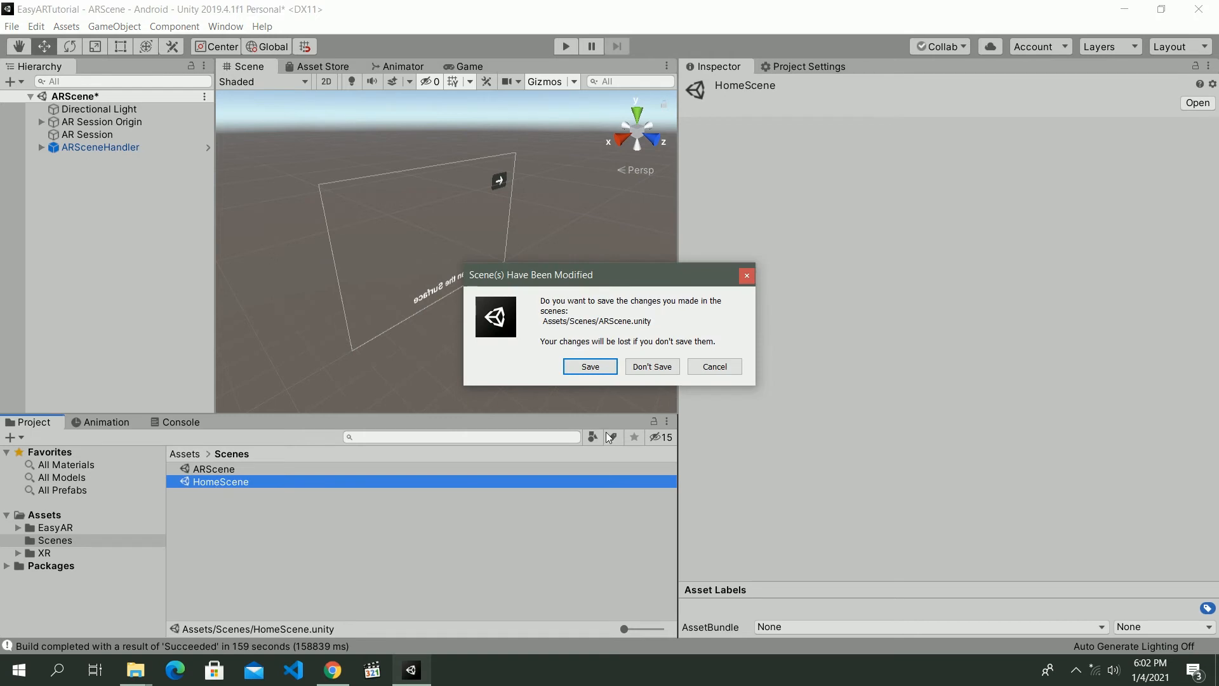
click(603, 368)
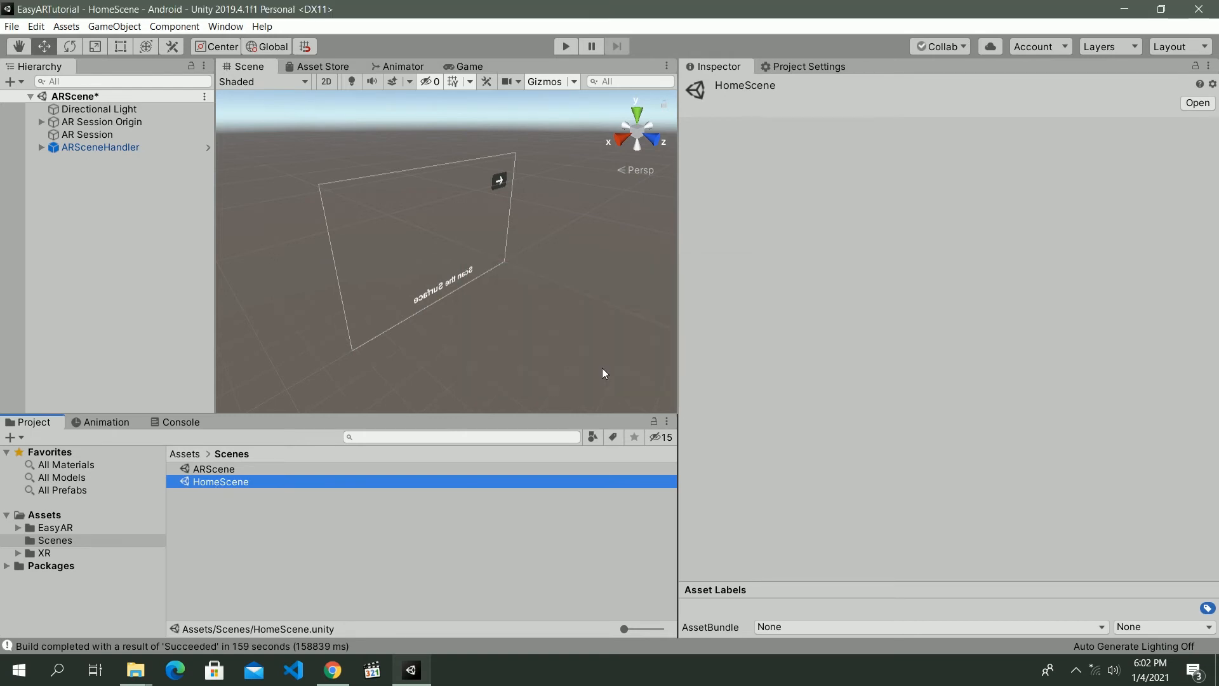
right_click(90, 174)
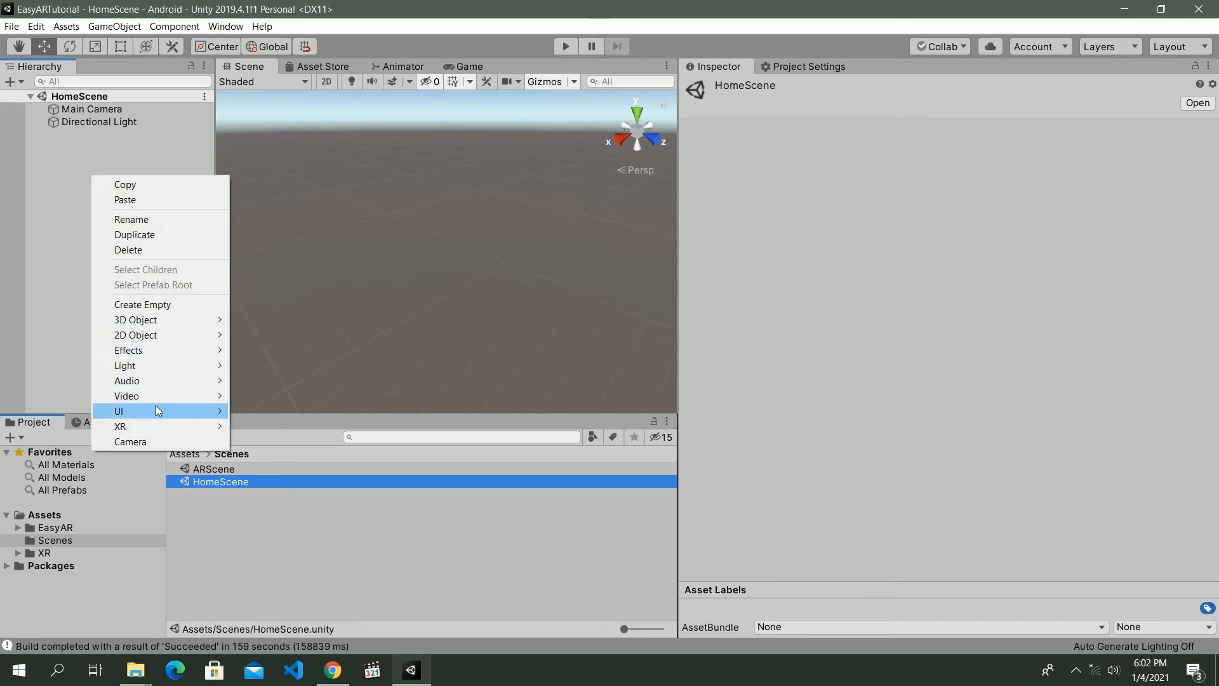
mouse_move(156, 409)
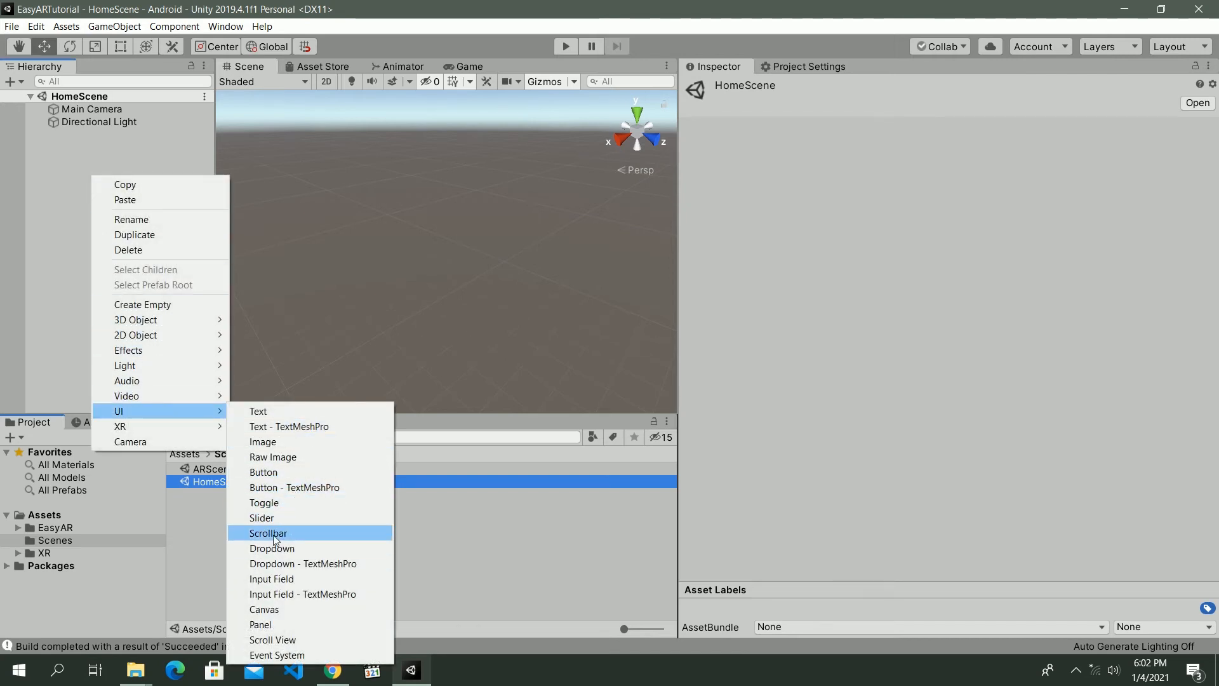
click(285, 609)
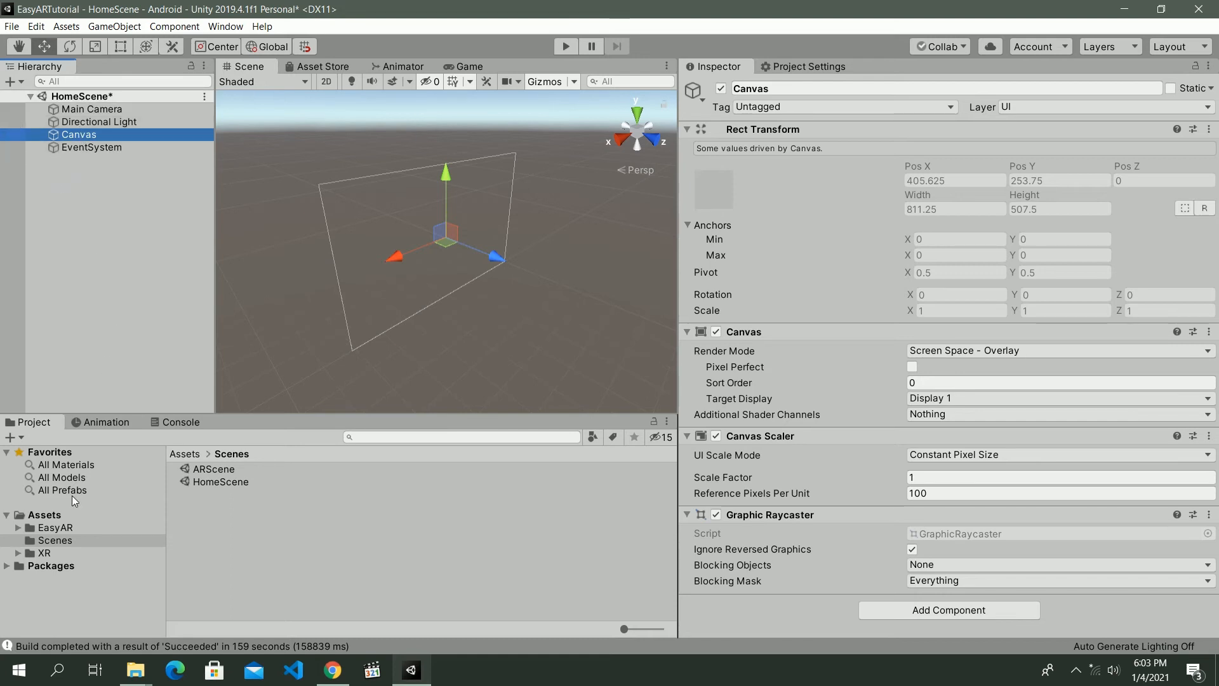
Place the PrefabChoosingButton prefab from EasyAR's Prefabs/Buttons folder under the Canvas and view it from the front
click(128, 539)
click(71, 529)
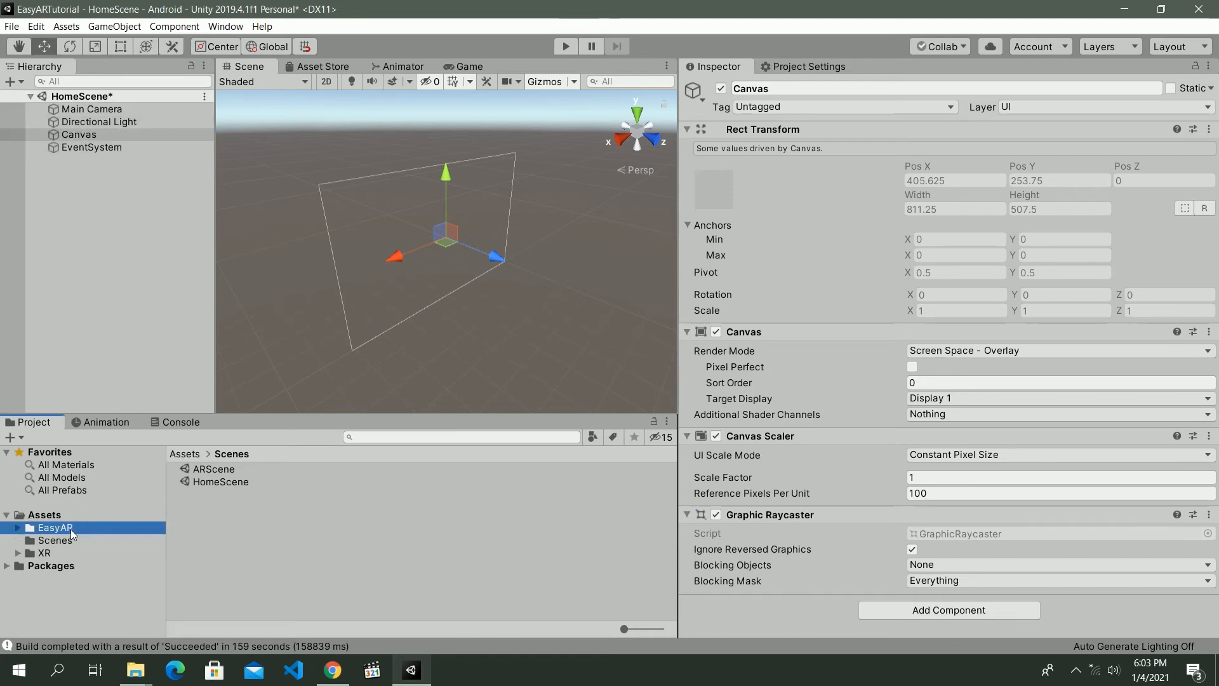
double_click(214, 520)
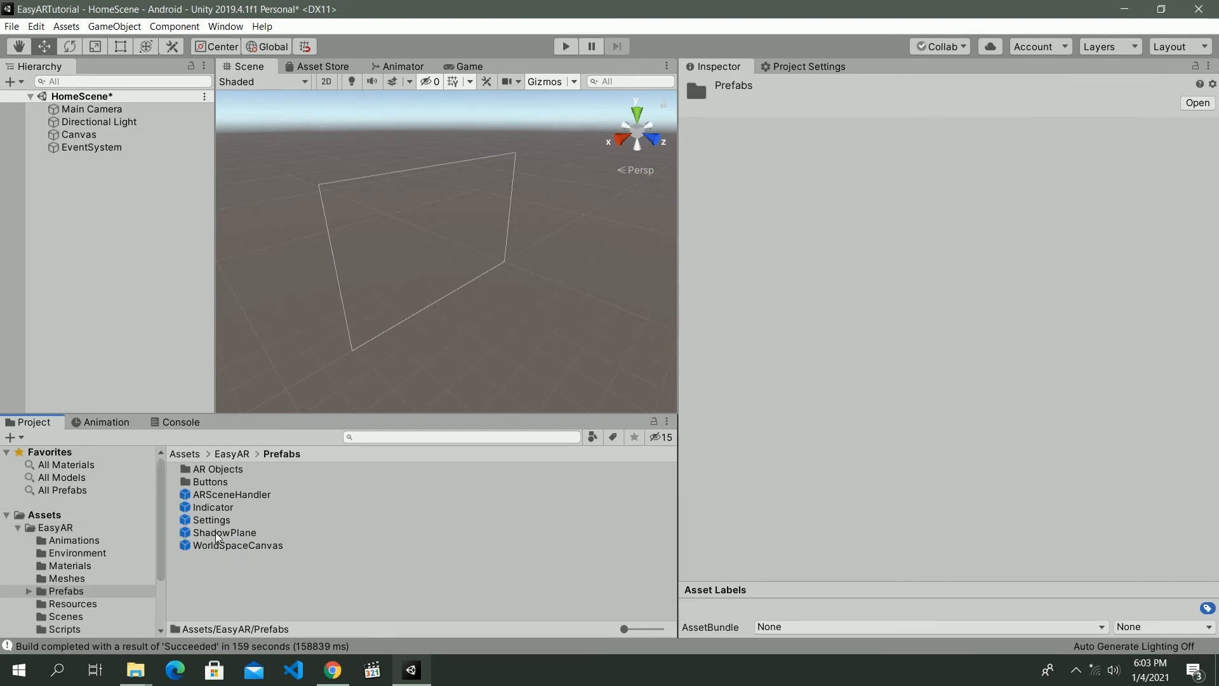
double_click(217, 481)
drag(247, 470, 89, 141)
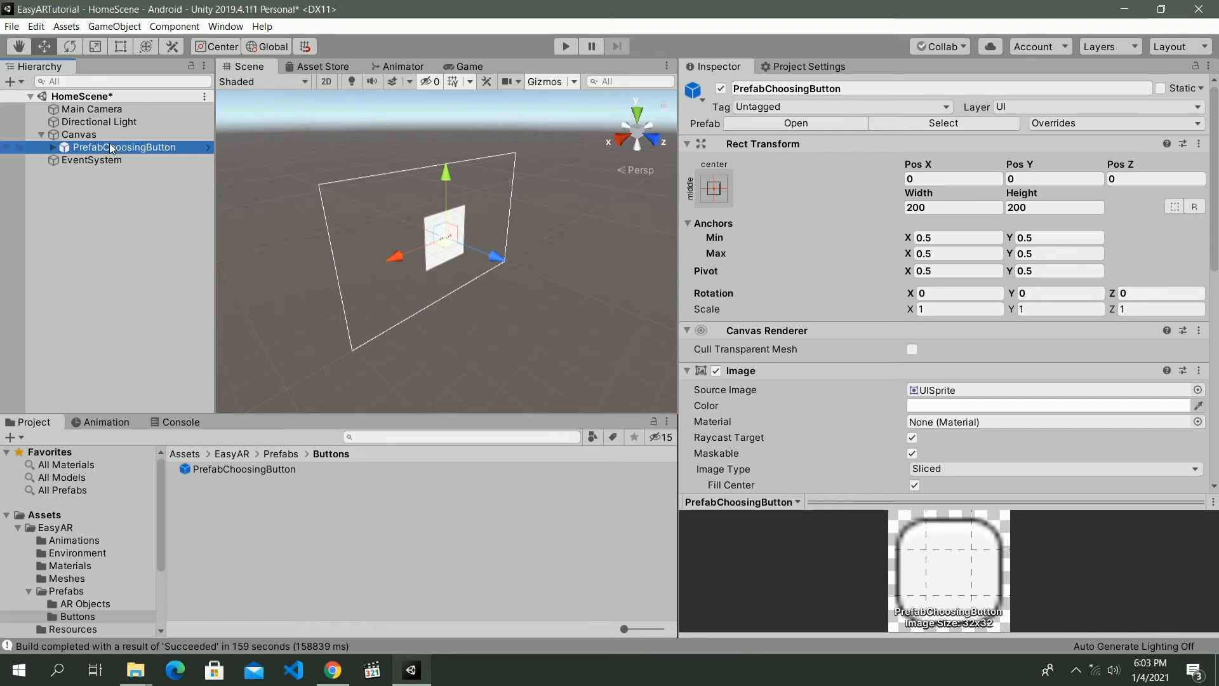
double_click(109, 145)
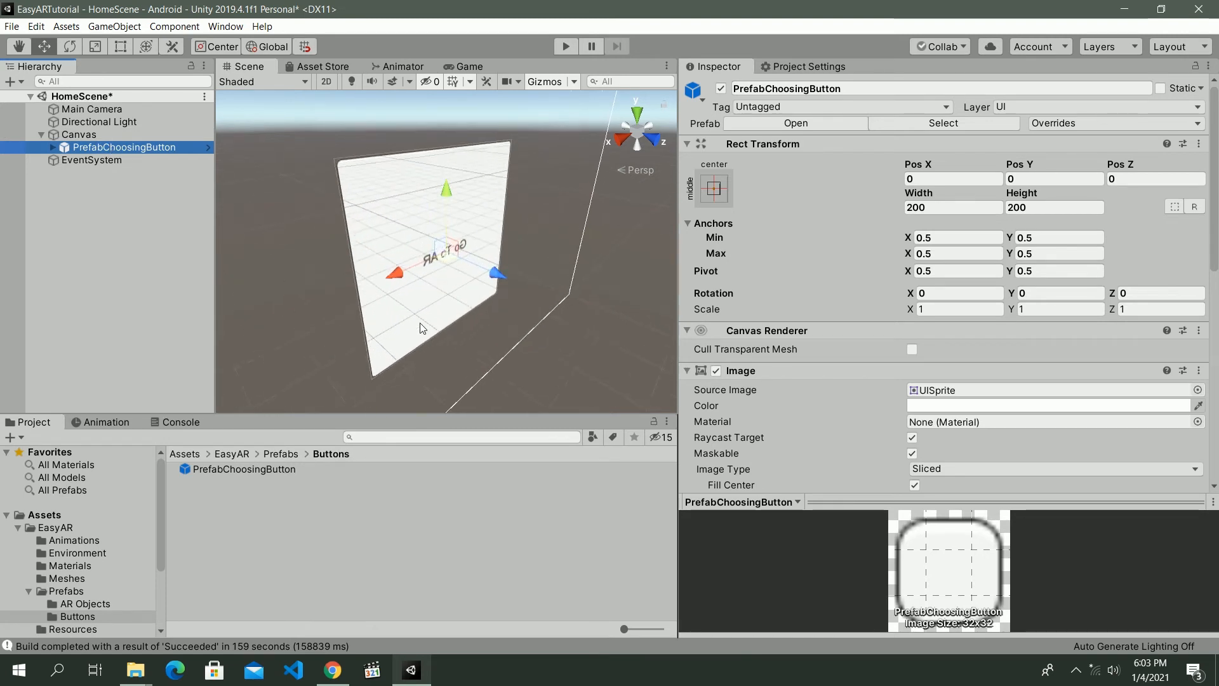
alt+drag(407, 333, 1029, 193)
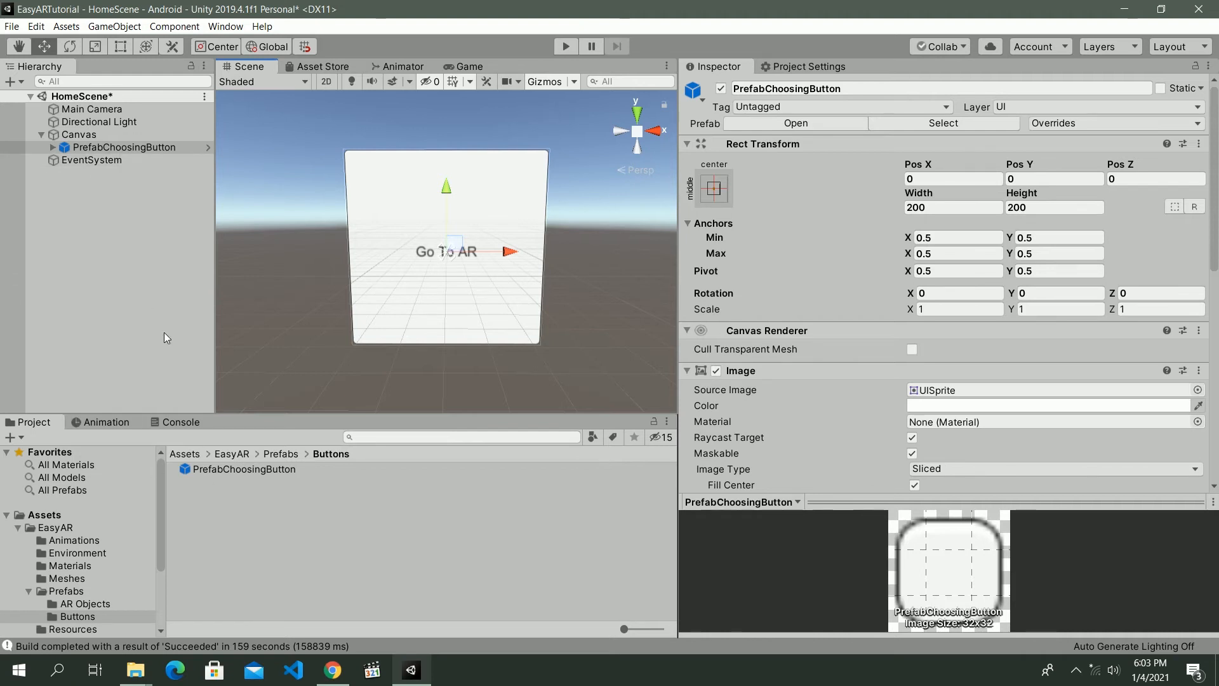
Add a 3D Cube at the root of HomeScene and frame it in the view
click(41, 134)
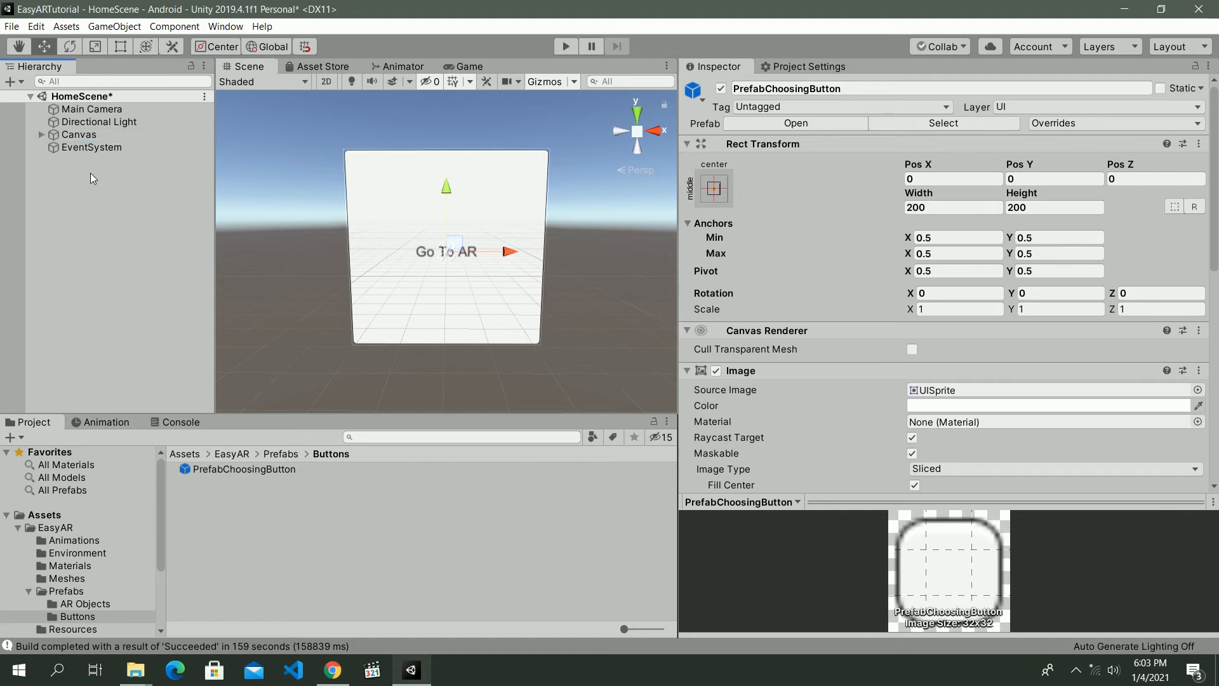
right_click(102, 190)
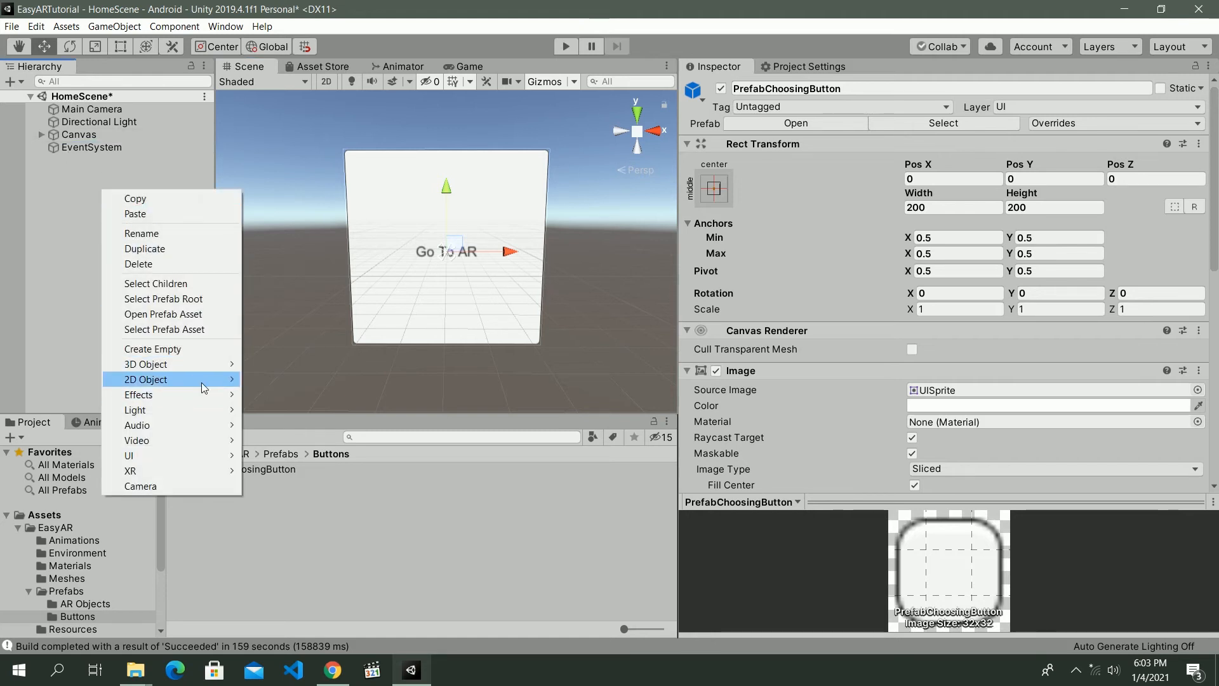
mouse_move(212, 372)
click(279, 364)
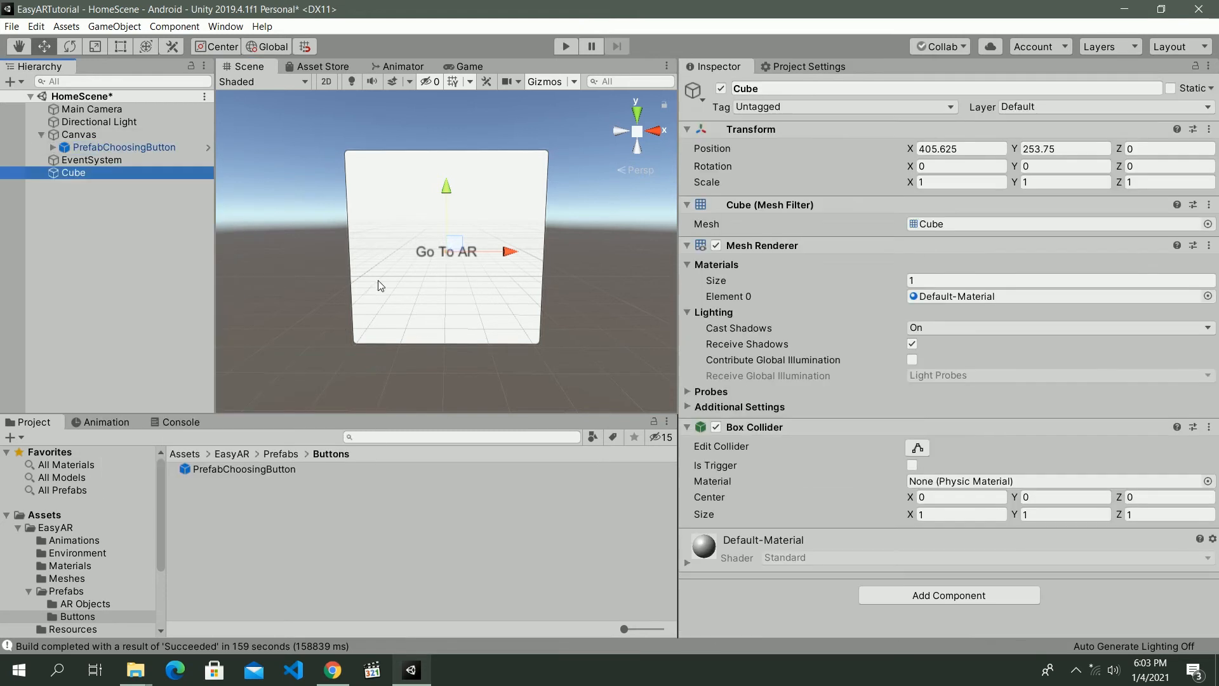
double_click(92, 173)
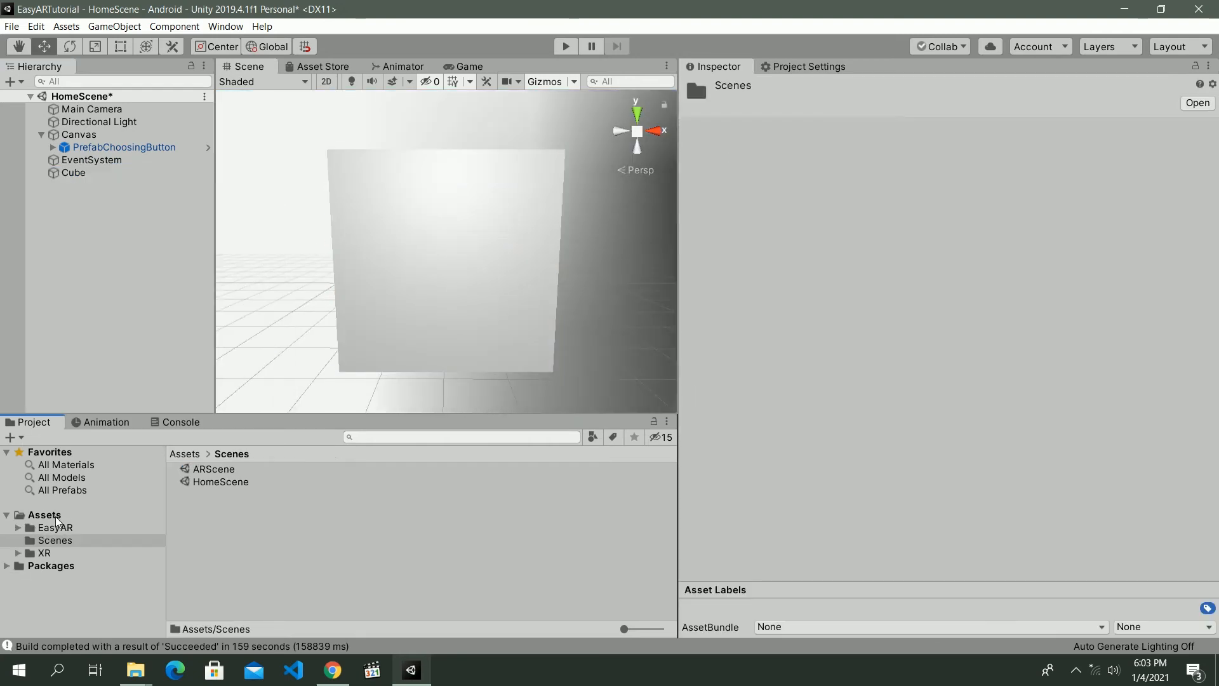
Create a folder named SpawningObject directly under Assets and save the scene's Cube in it as a prefab
click(56, 516)
right_click(56, 515)
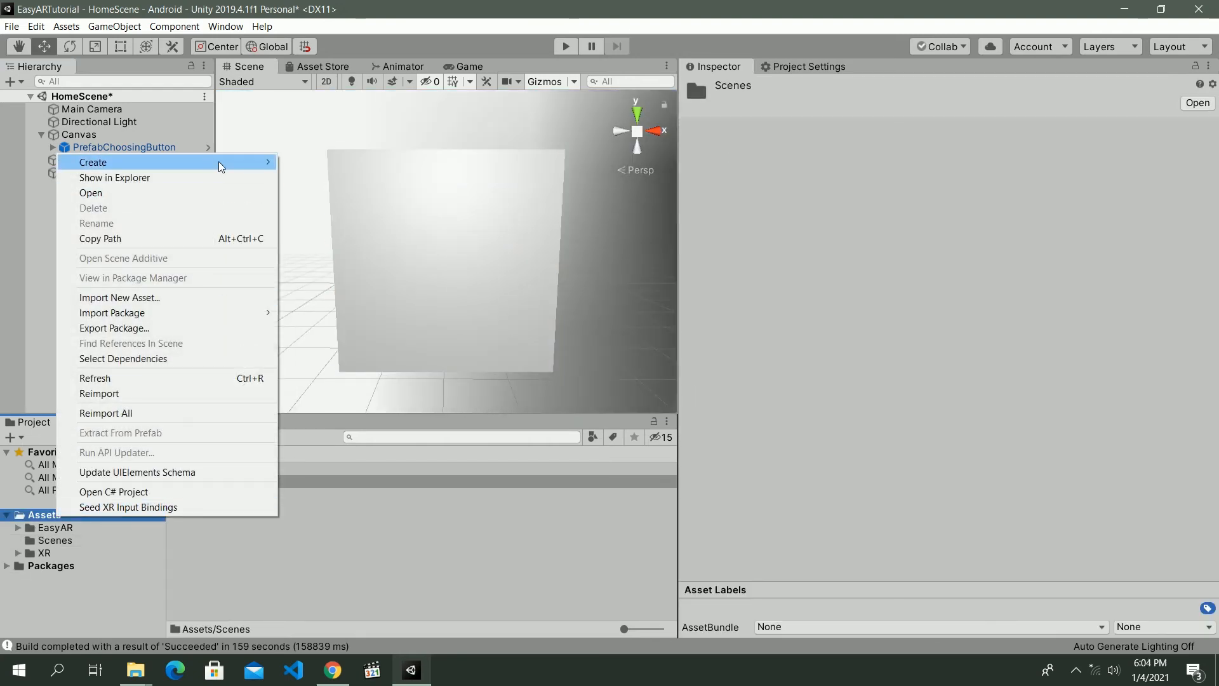
mouse_move(275, 170)
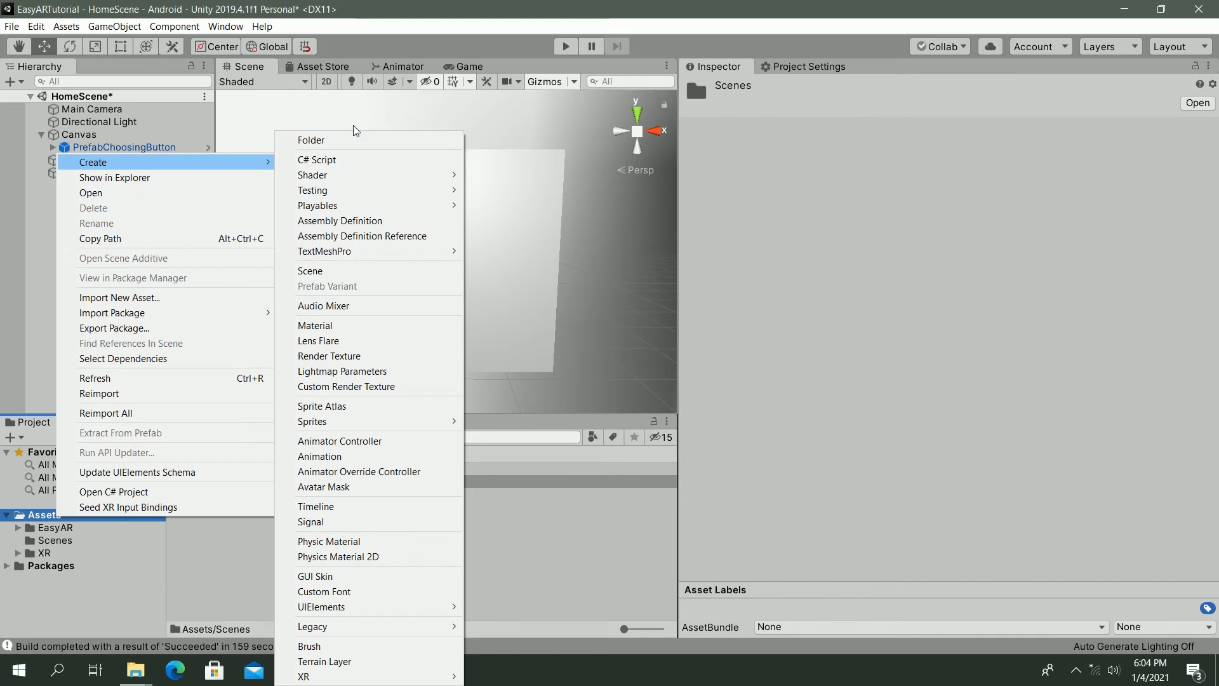
click(321, 141)
text(SpawningObject)
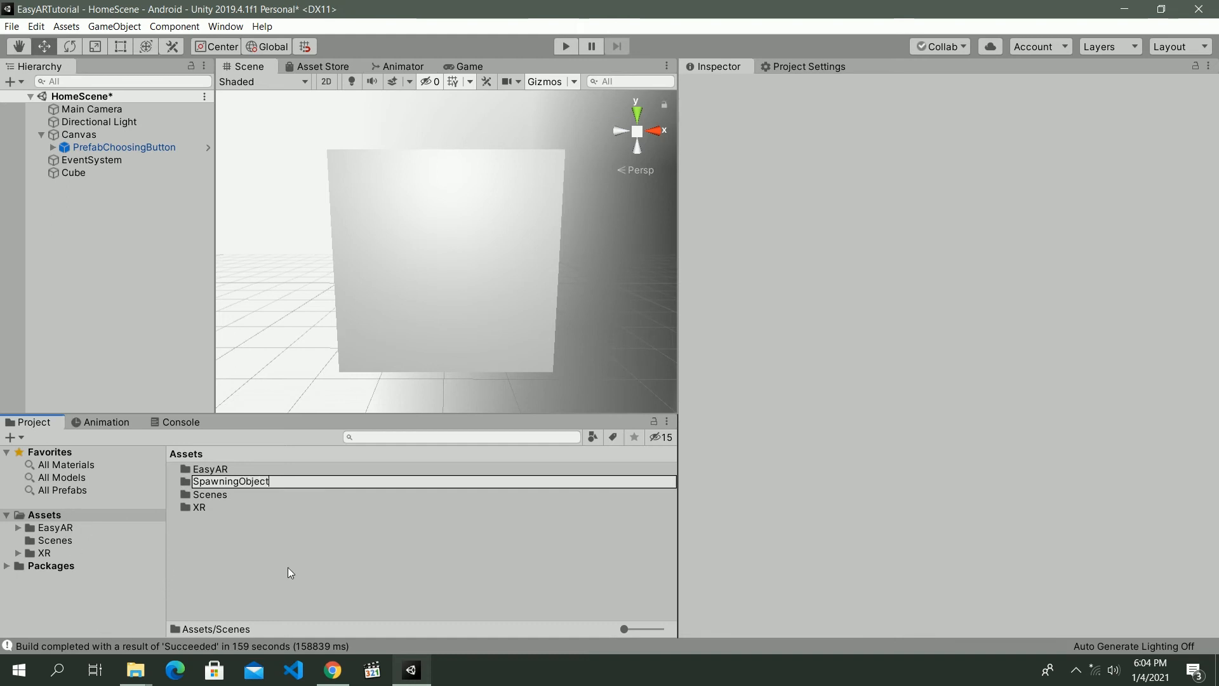
key(Return)
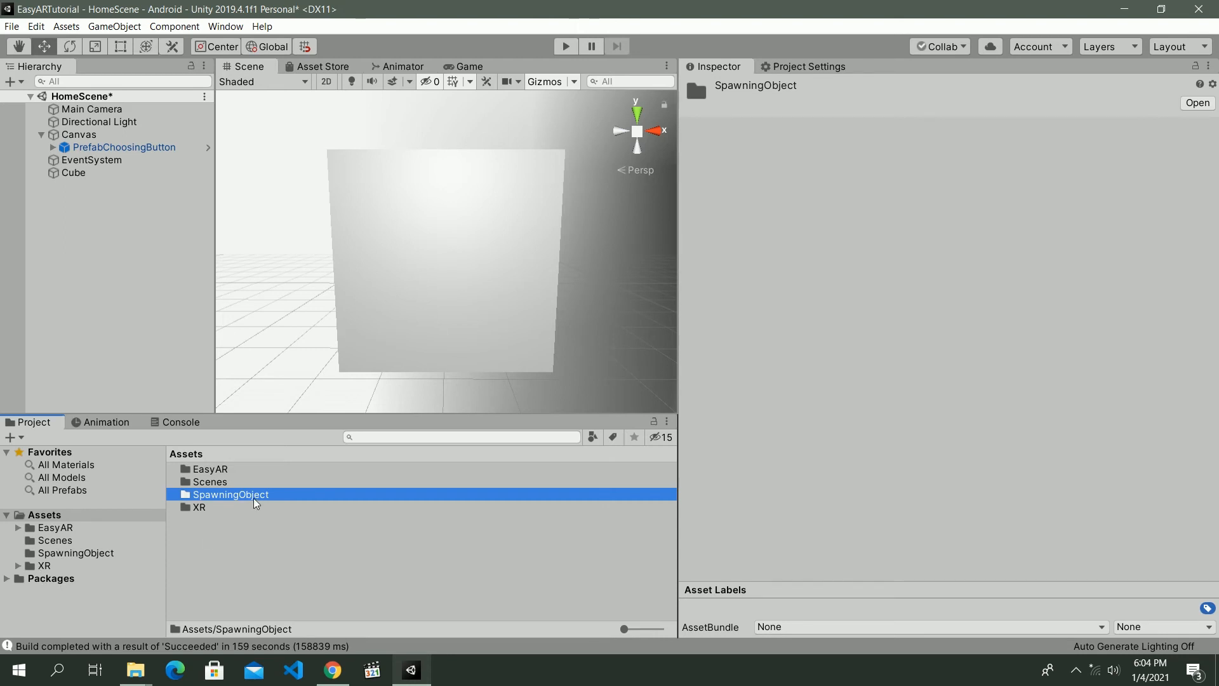
click(102, 555)
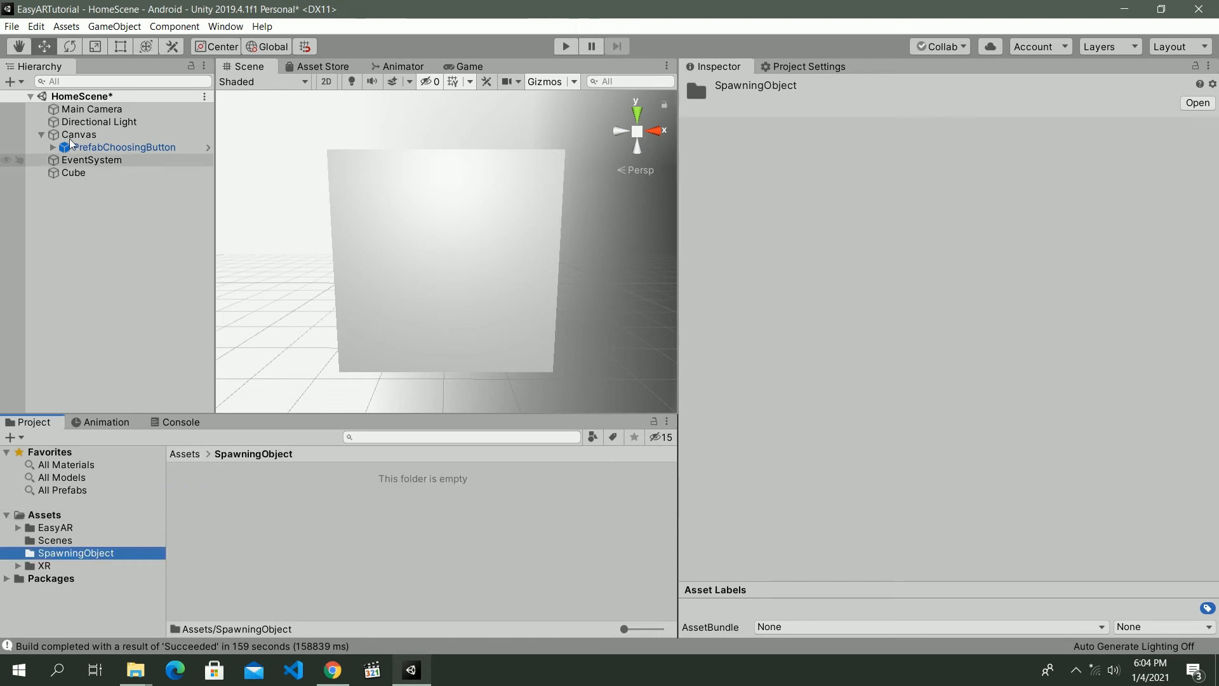
drag(75, 173, 102, 557)
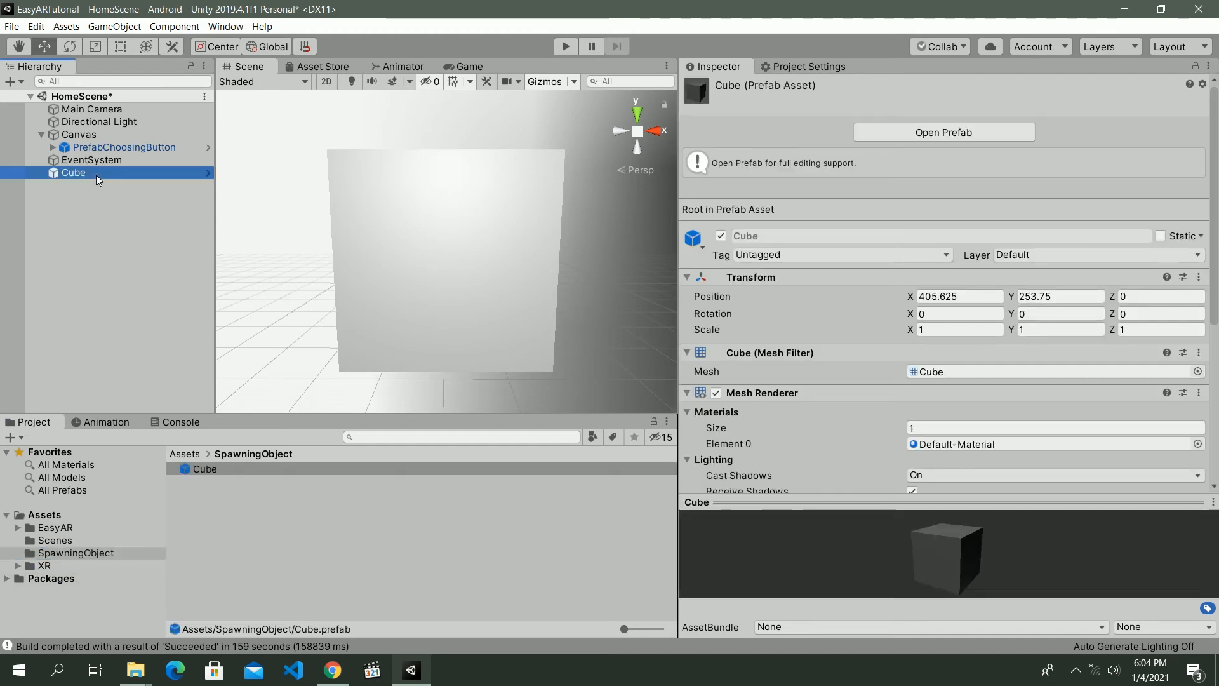
Delete the Cube object from HomeScene and select the Cube prefab in the SpawningObject folder
click(96, 174)
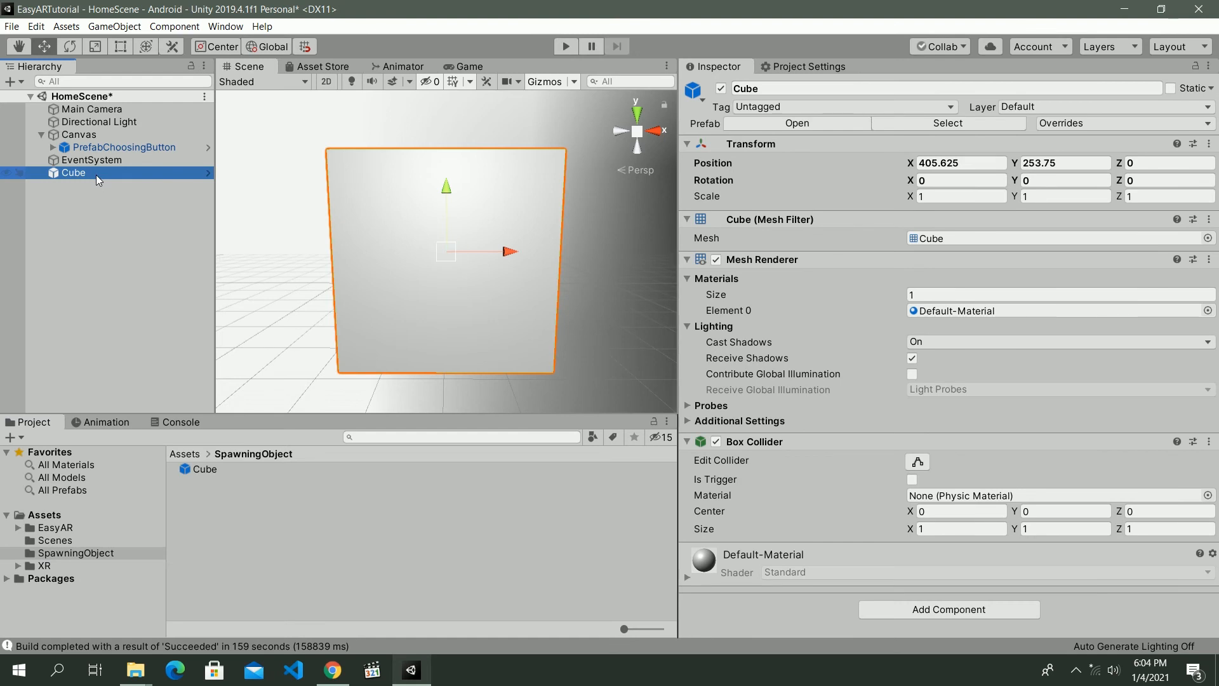
key(Delete)
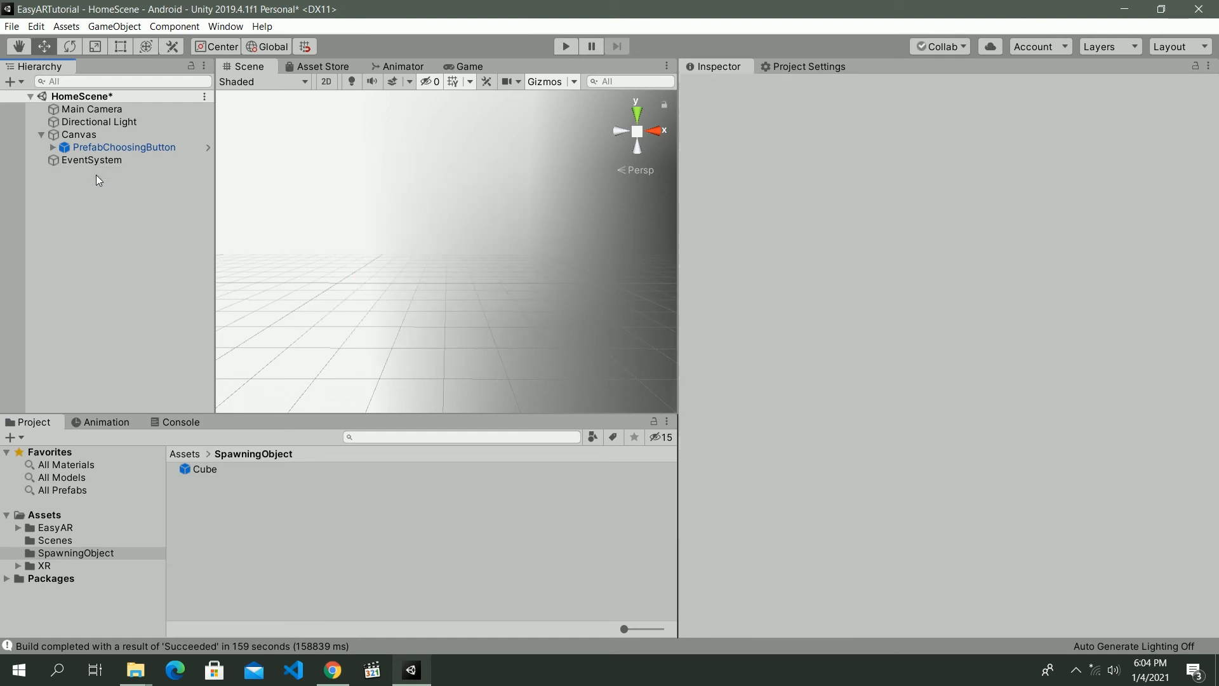
click(218, 470)
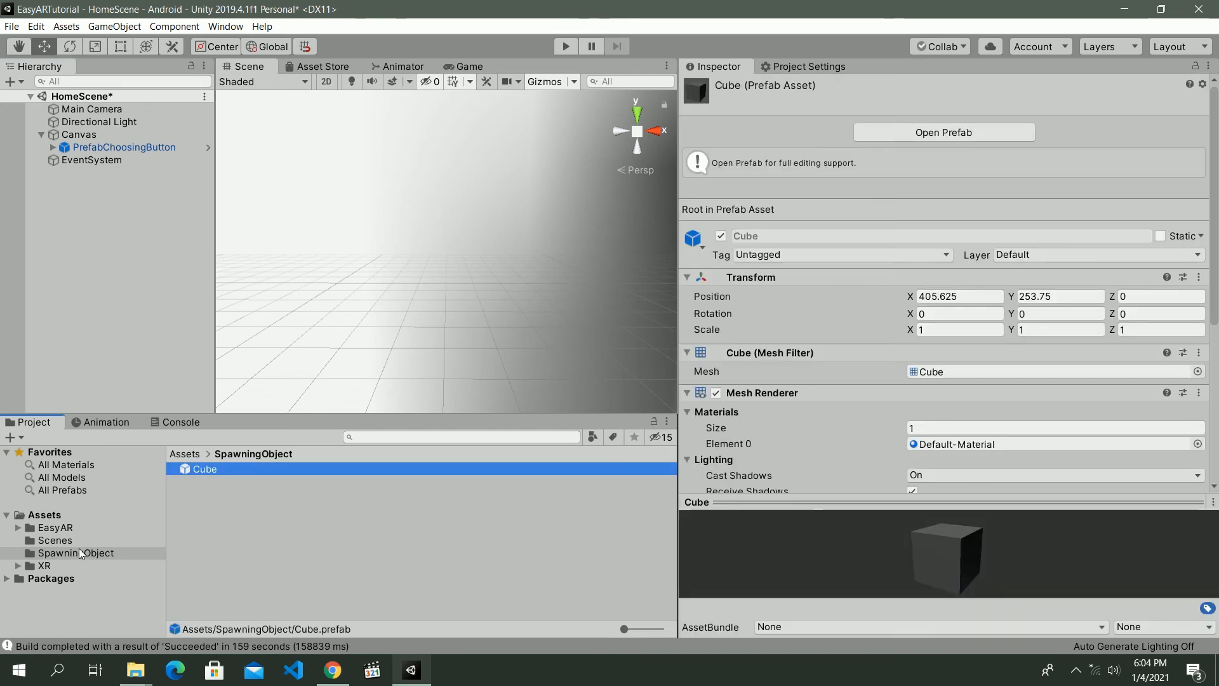
Create a folder named Material directly under Assets
click(44, 517)
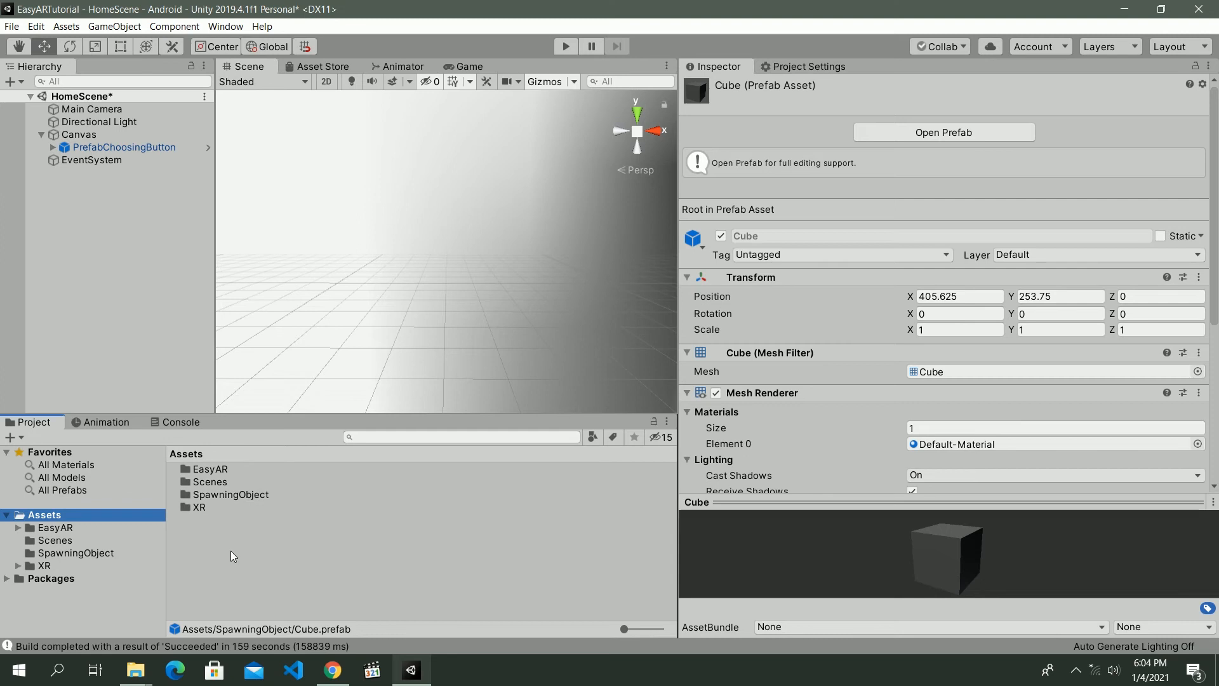
right_click(208, 564)
mouse_move(313, 213)
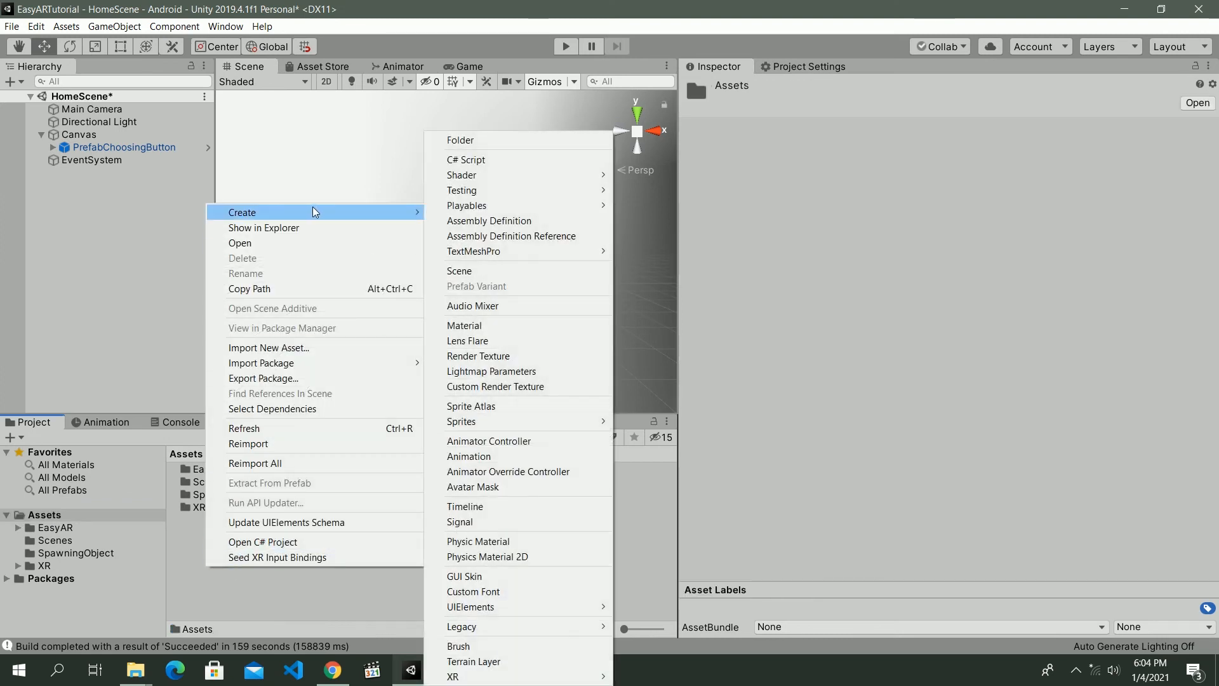
click(497, 143)
text(Ma)
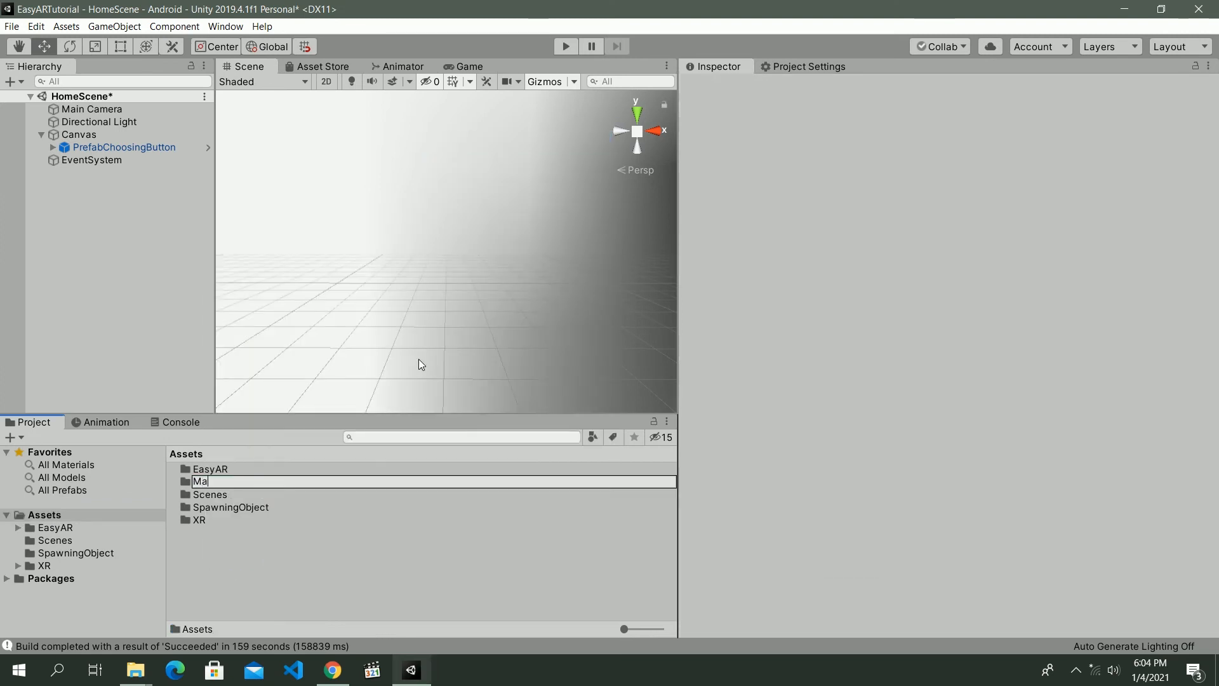
text(terial)
key(Return)
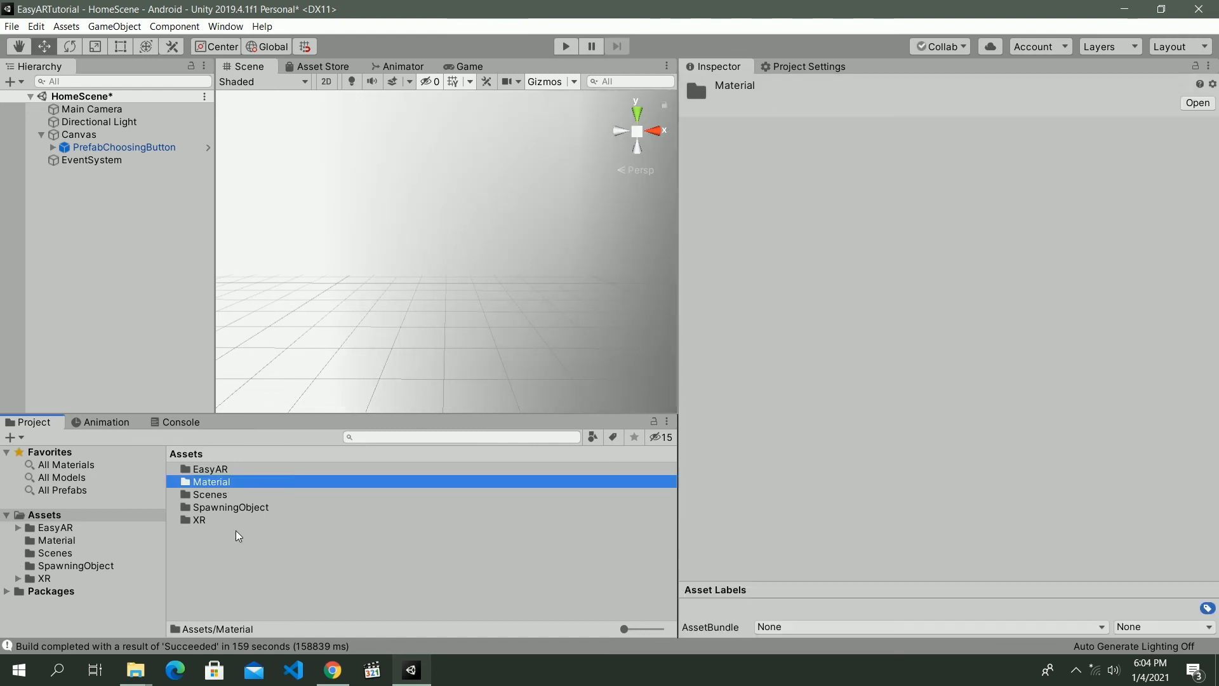
Create a material named SpawnObject_Mat inside the Material folder
double_click(227, 483)
right_click(228, 488)
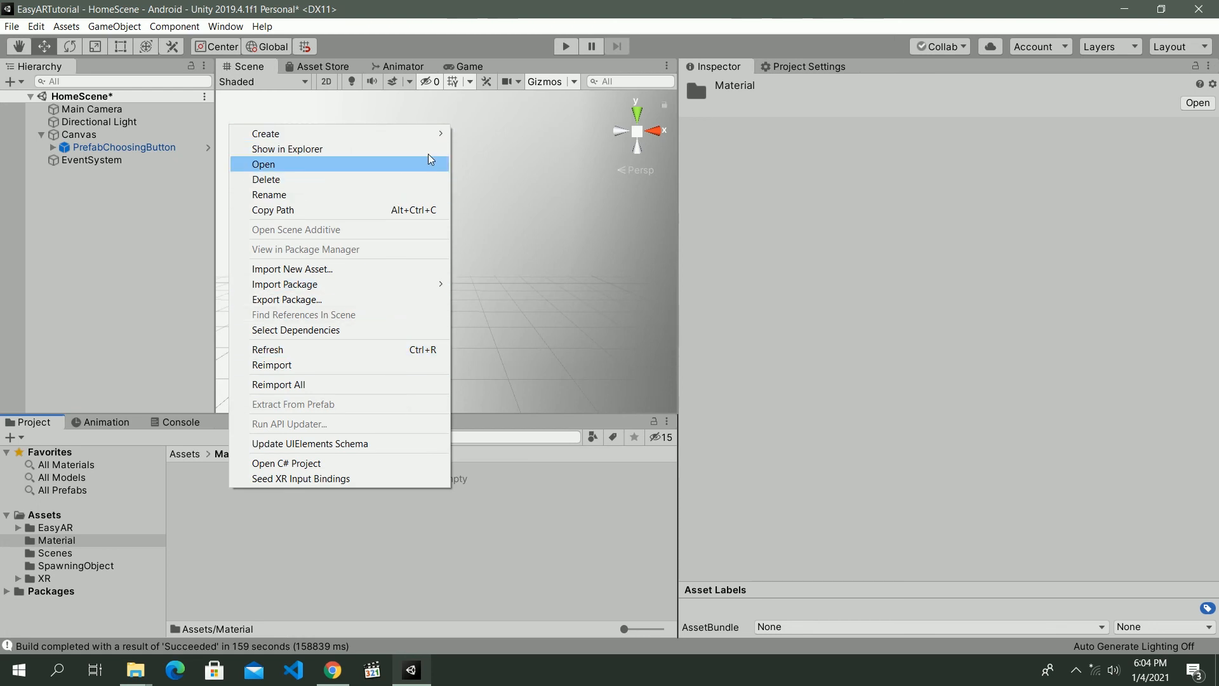
mouse_move(434, 136)
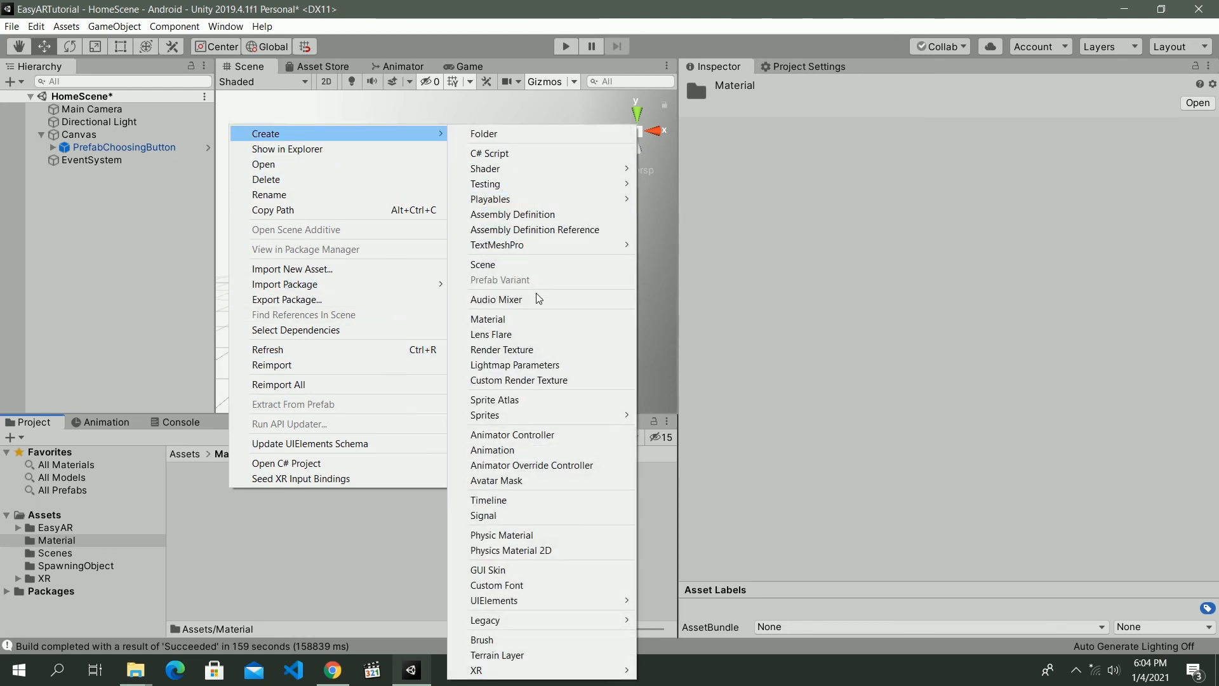
click(522, 324)
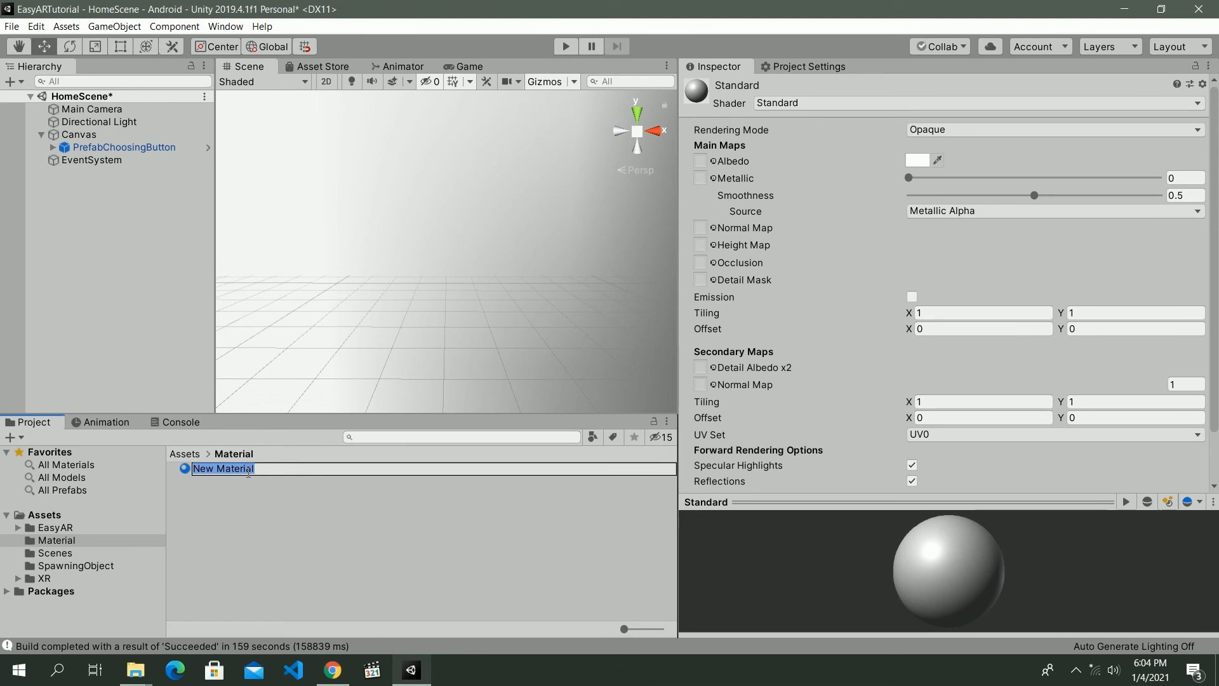
text(Span)
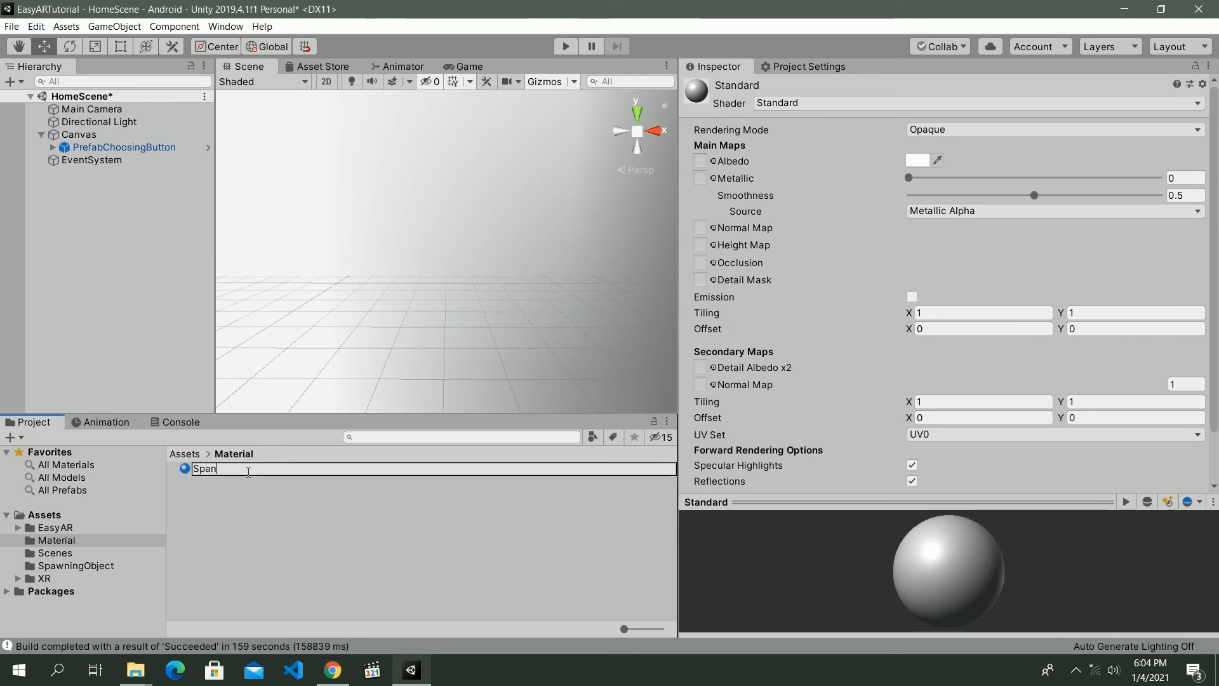
key(BackSpace)
text(wnObject_Mat)
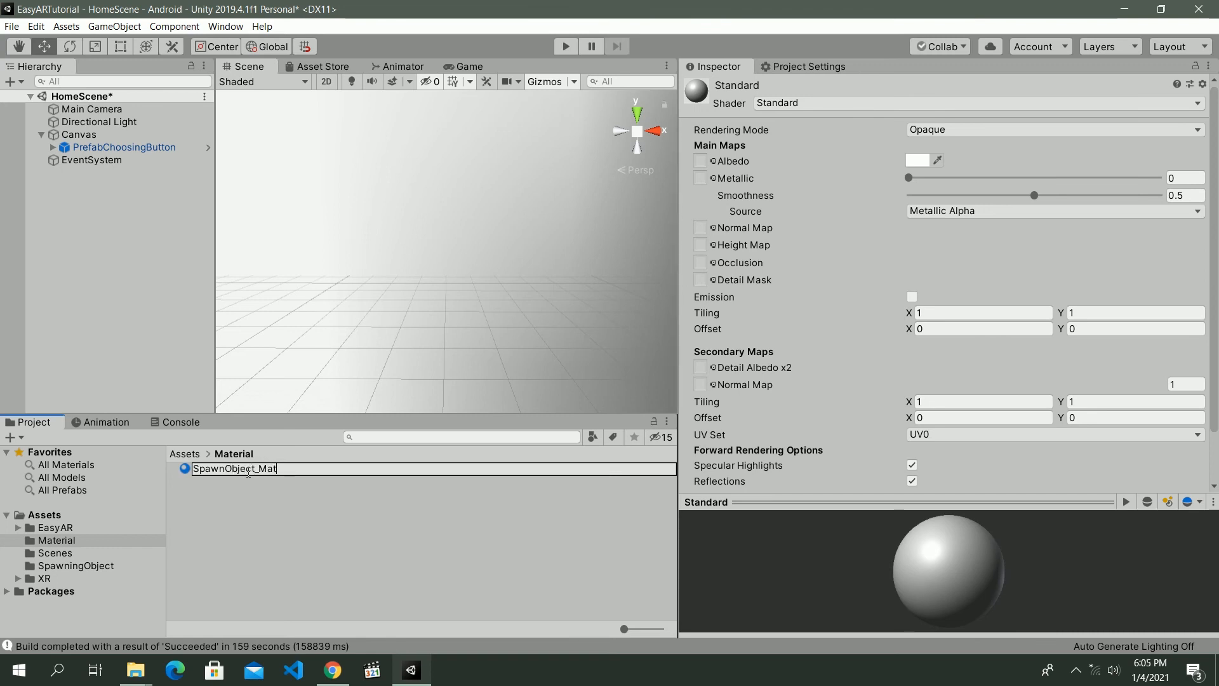
key(Return)
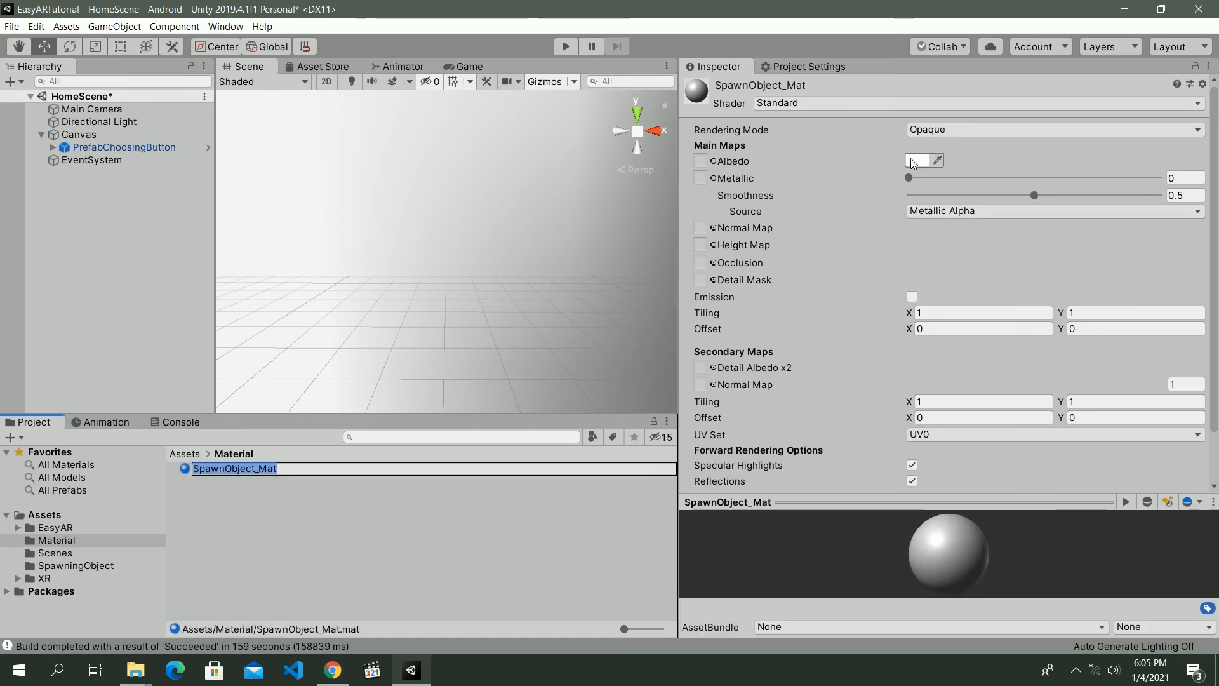
Set the albedo colour of SpawnObject_Mat to red
click(912, 159)
drag(804, 241, 818, 232)
click(863, 137)
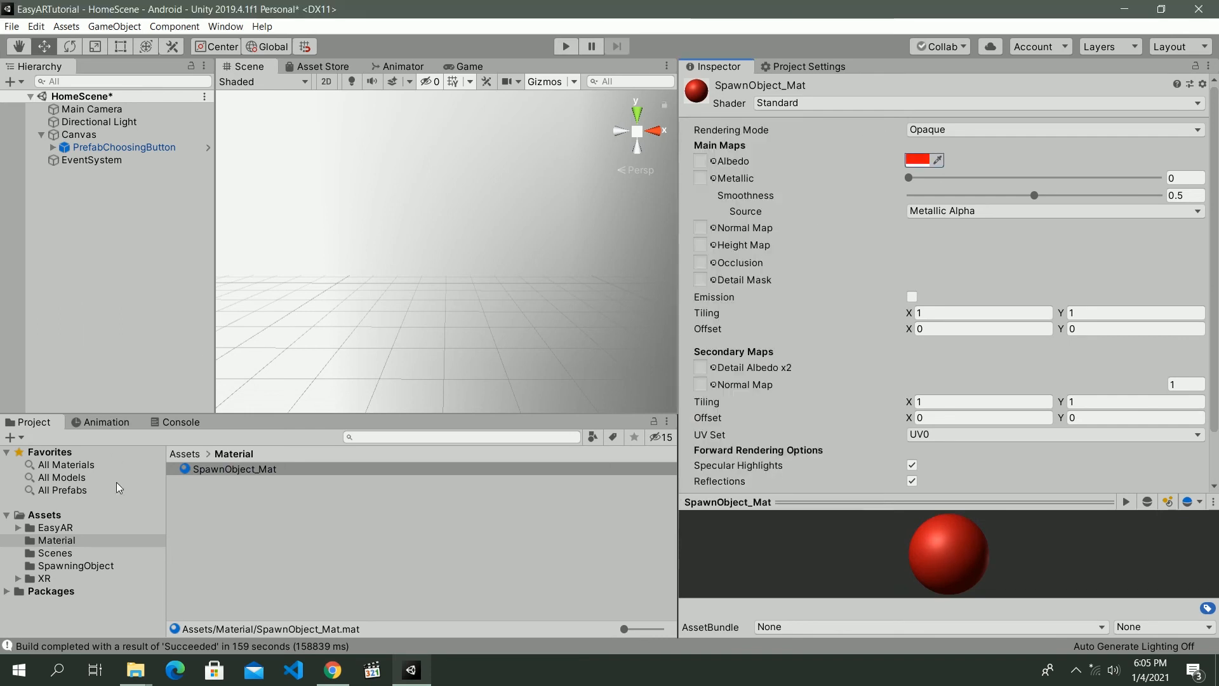
Assign SpawnObject_Mat to the Cube prefab in the SpawningObject folder as its material
click(63, 565)
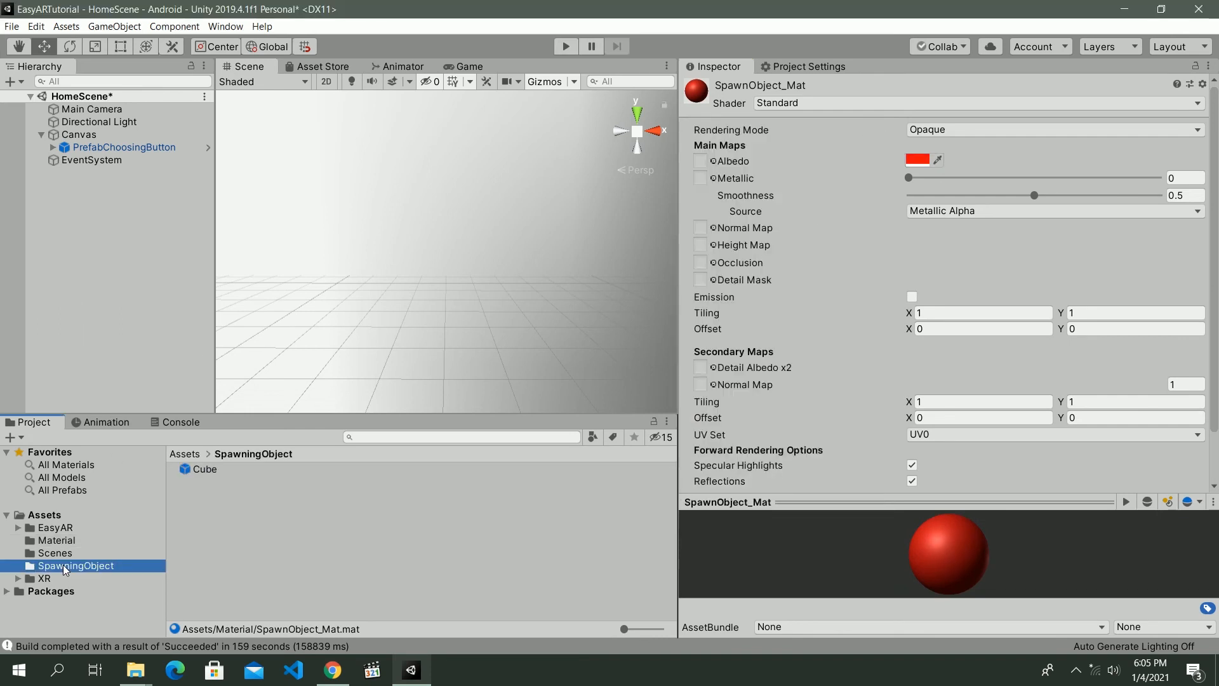
click(215, 470)
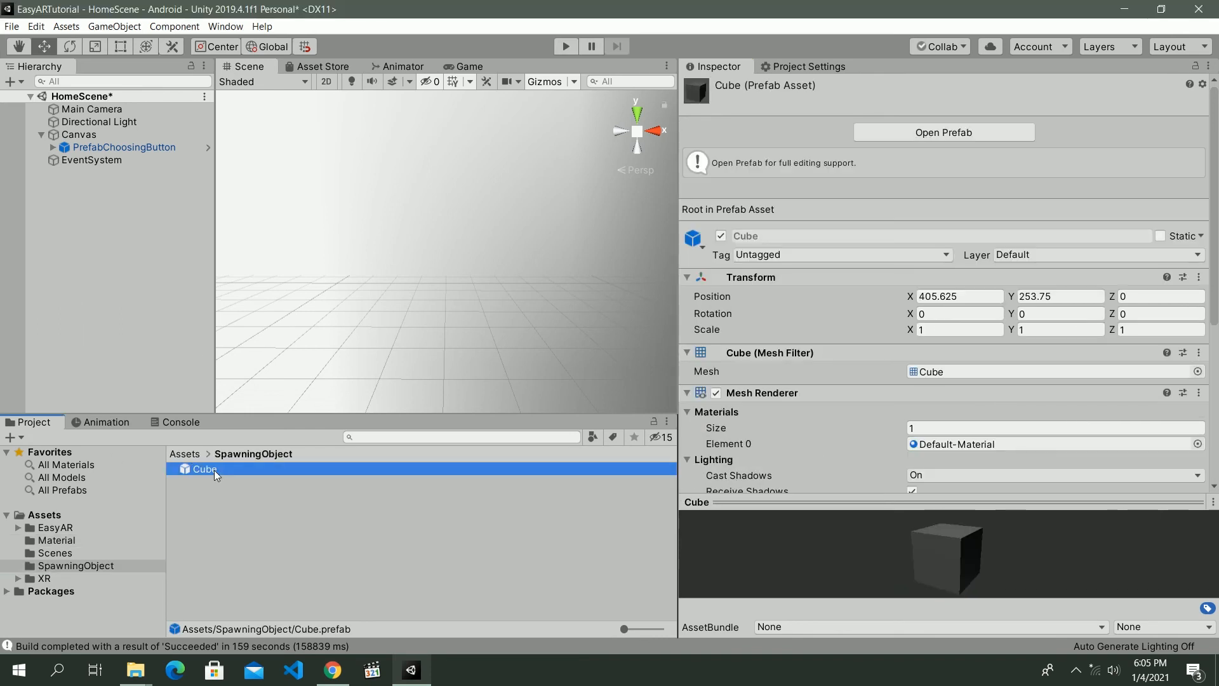
click(63, 553)
click(86, 540)
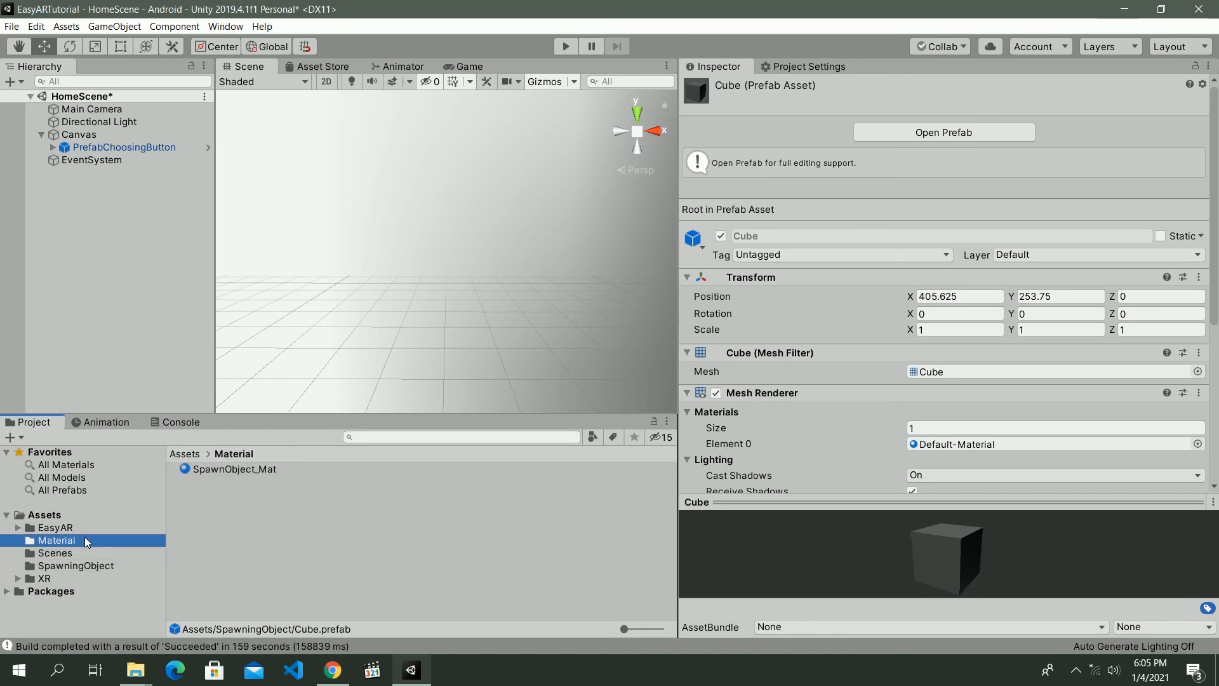
scroll(799, 447, down, 5)
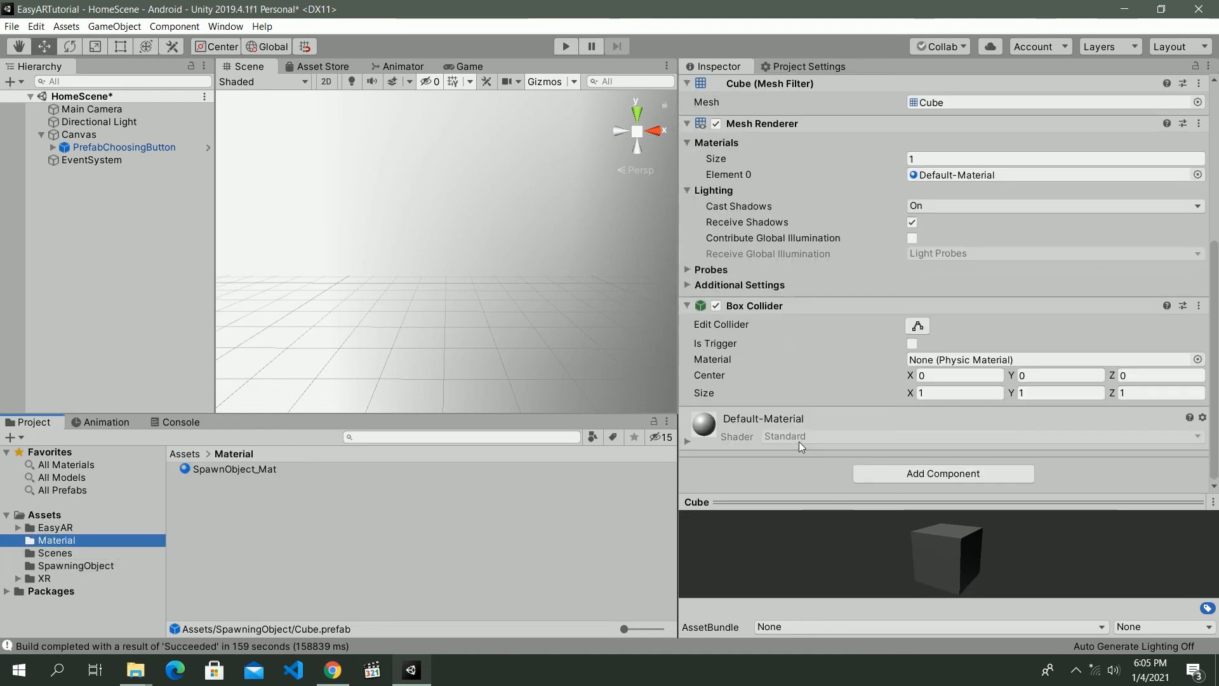
drag(215, 469, 860, 489)
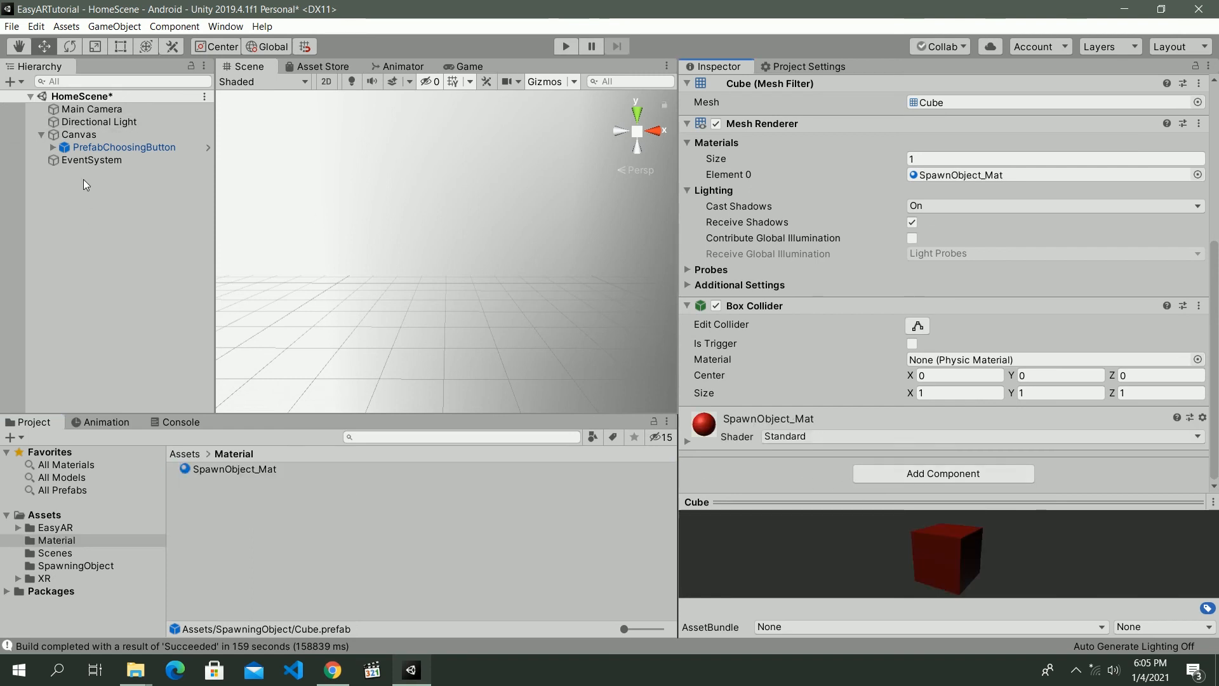
Set the Cube prefab as the game object that PrefabChoosingButton's On Click event passes to InitialData.ShowPrefabInARView
double_click(94, 146)
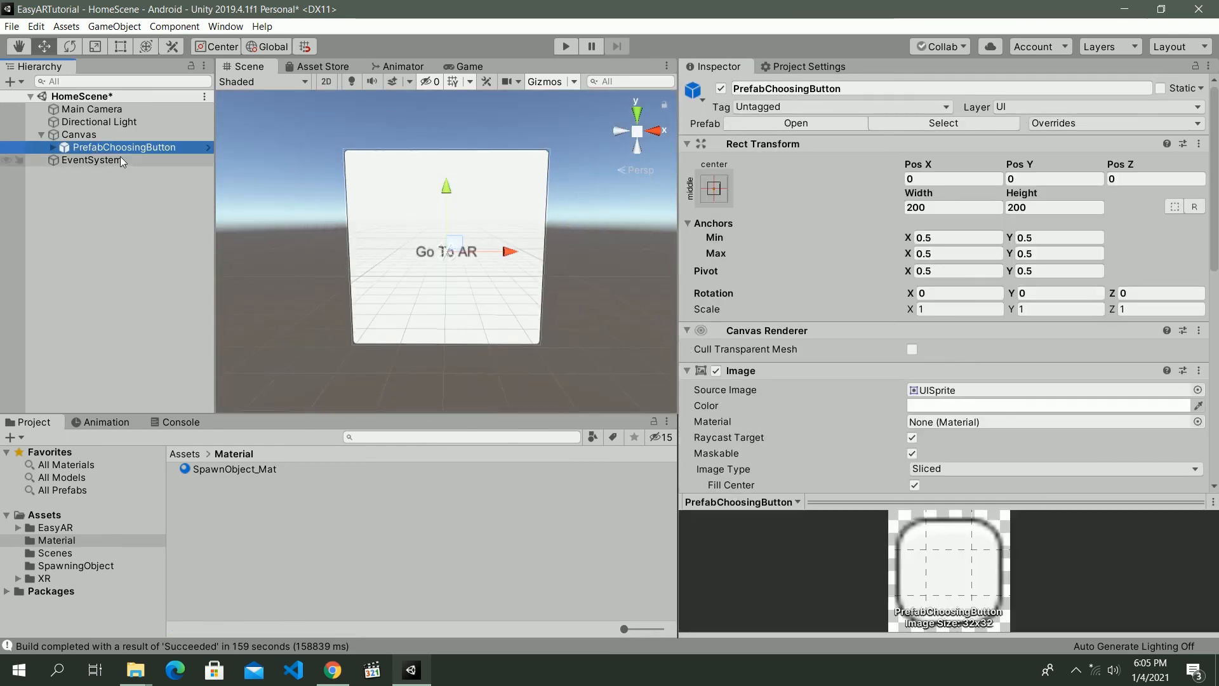
scroll(924, 398, down, 6)
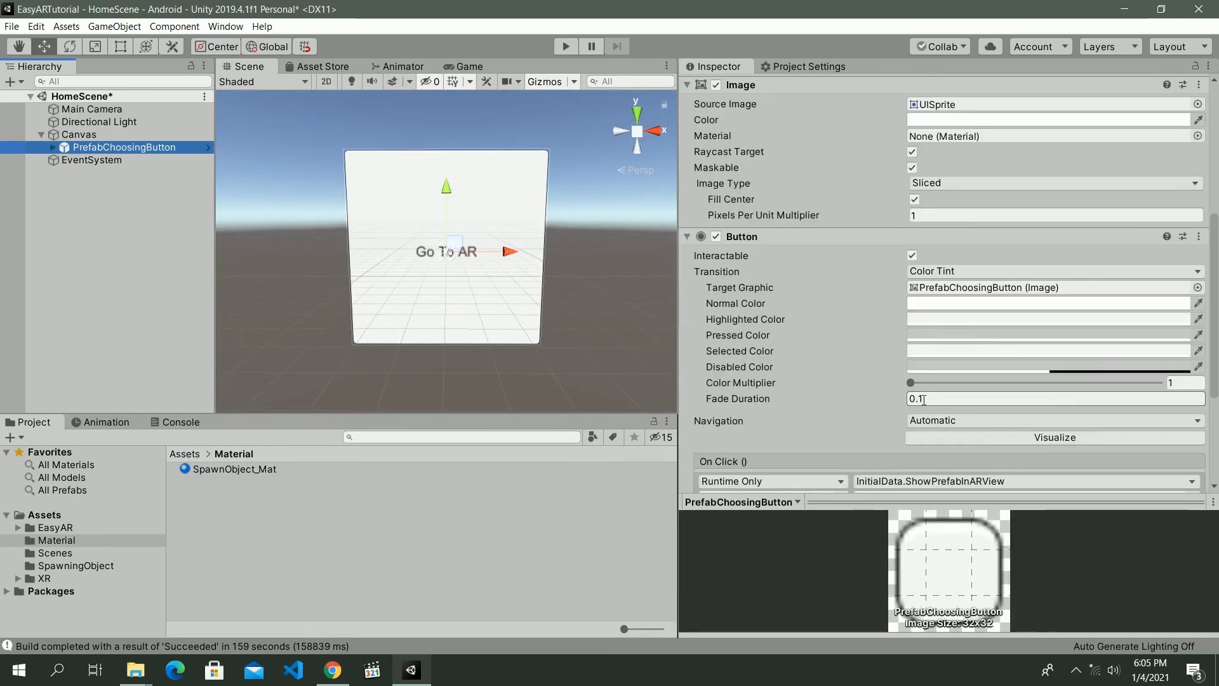
scroll(818, 381, down, 3)
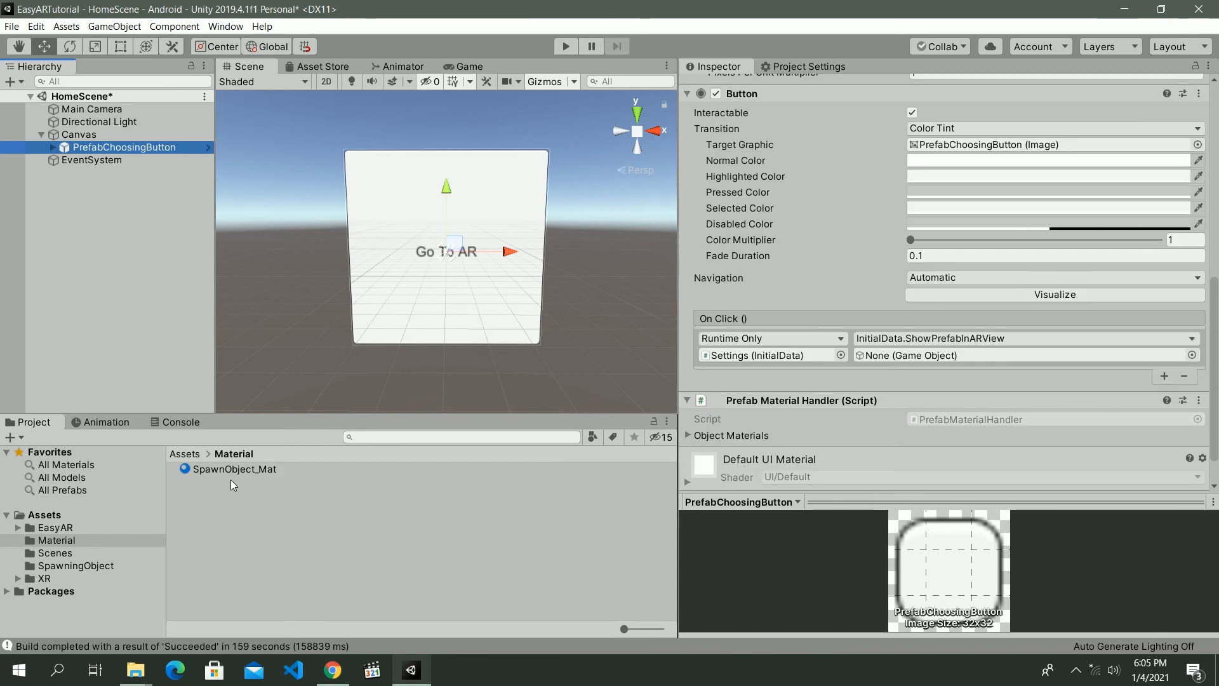
click(79, 565)
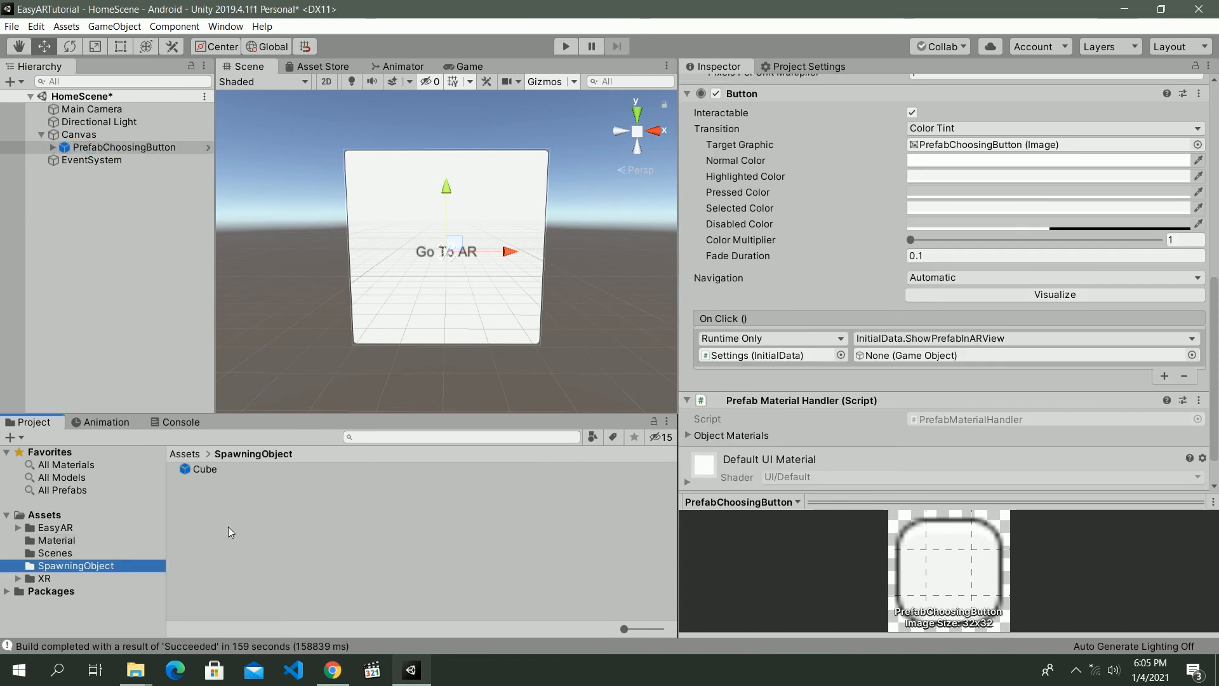
drag(232, 477, 912, 357)
Set the Object Materials size of the button's Prefab Material Handler to 1 and assign SpawnObject_Mat as Element 0
scroll(911, 373, down, 2)
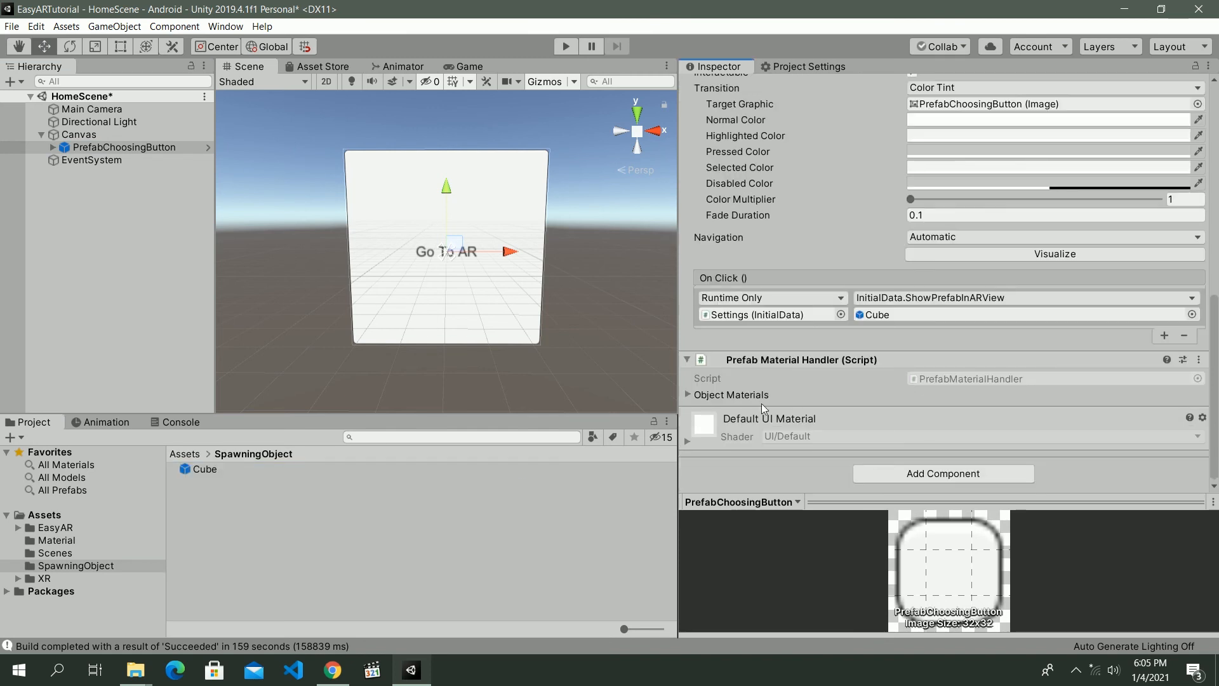
click(689, 395)
click(930, 411)
text(1)
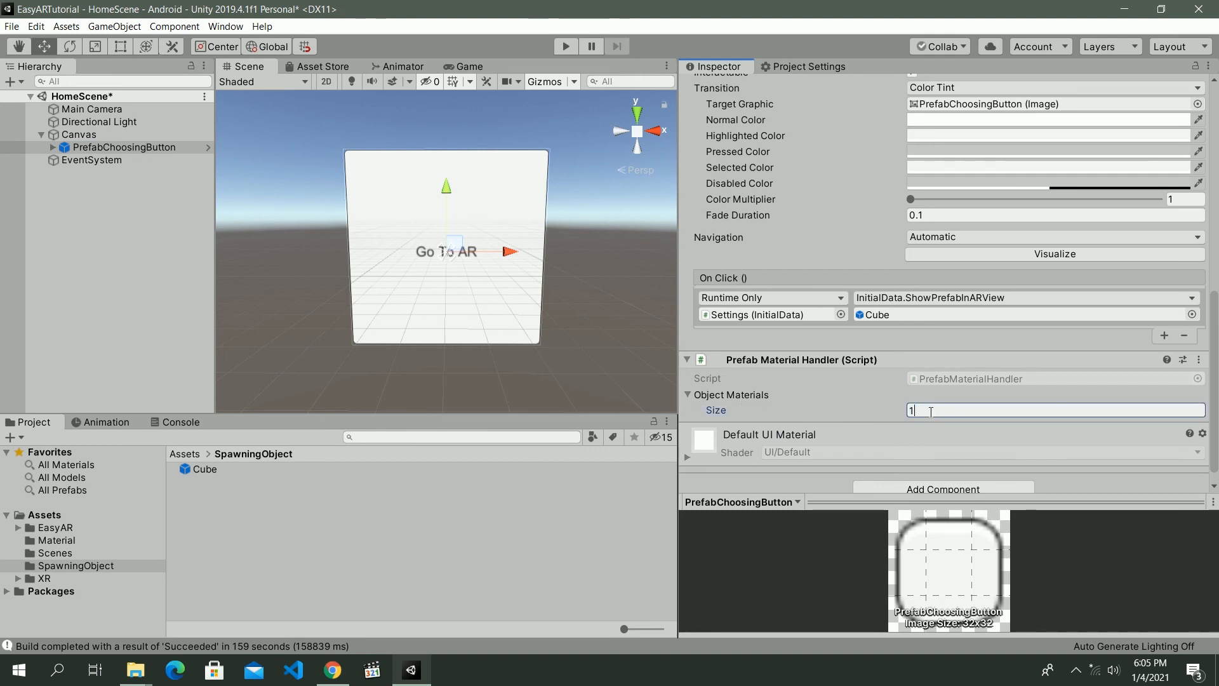
key(Return)
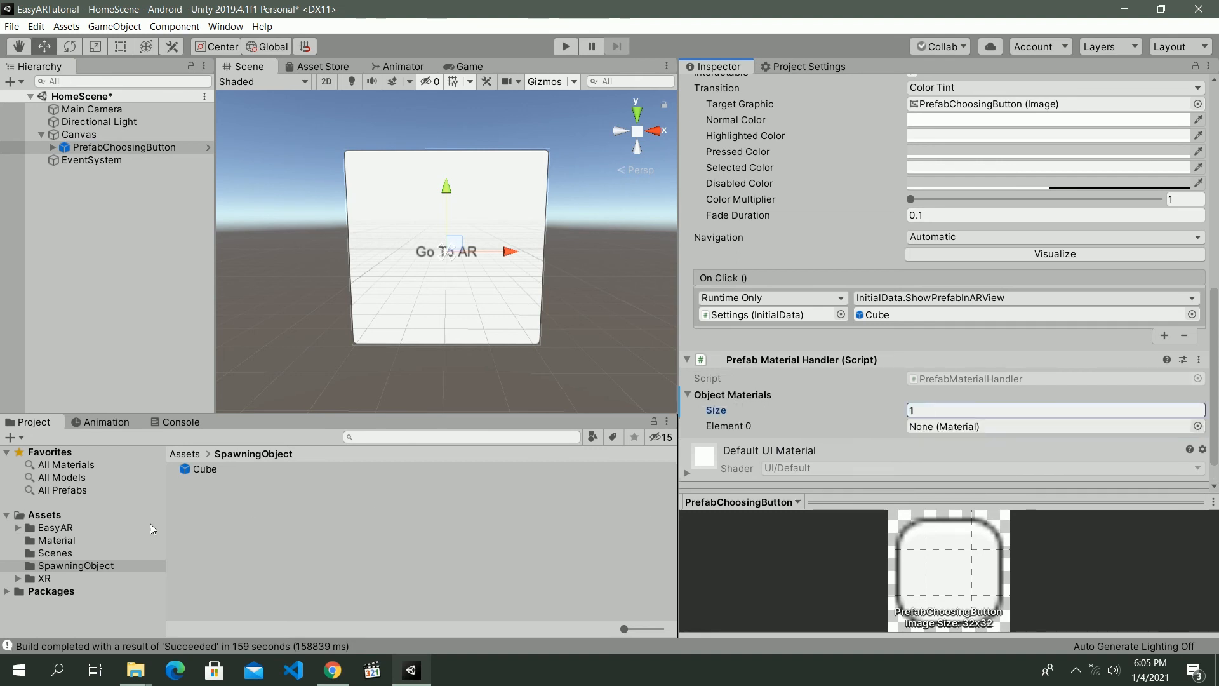
click(63, 540)
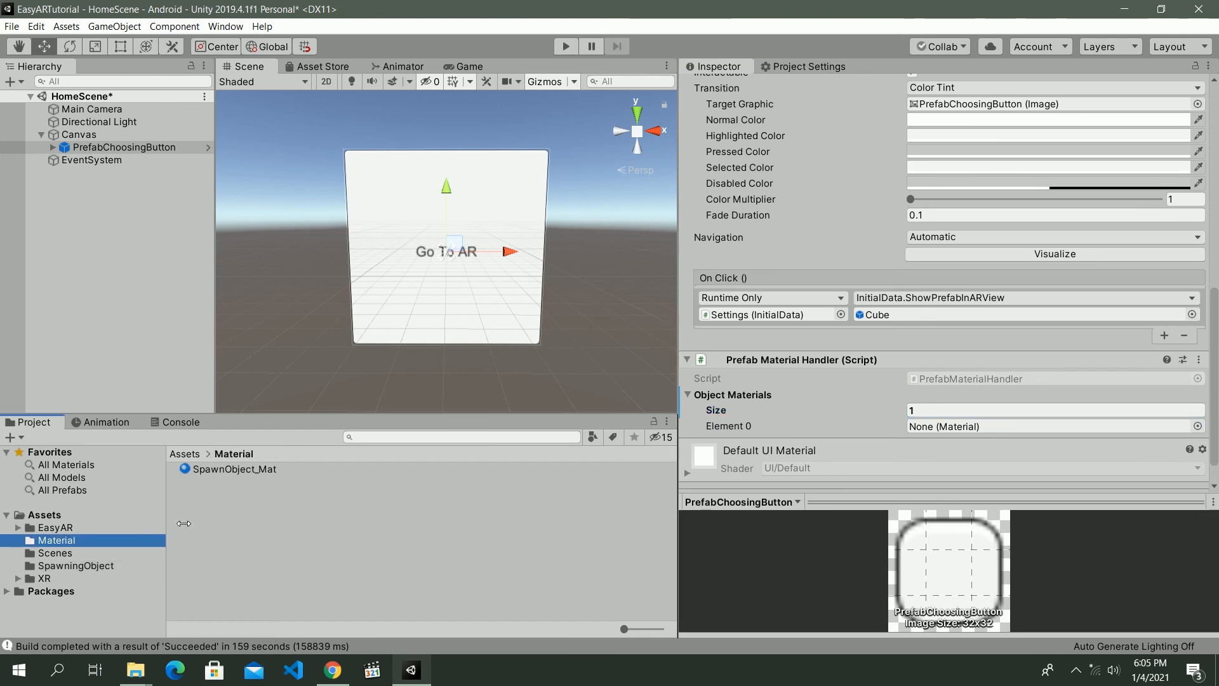
drag(235, 470, 929, 435)
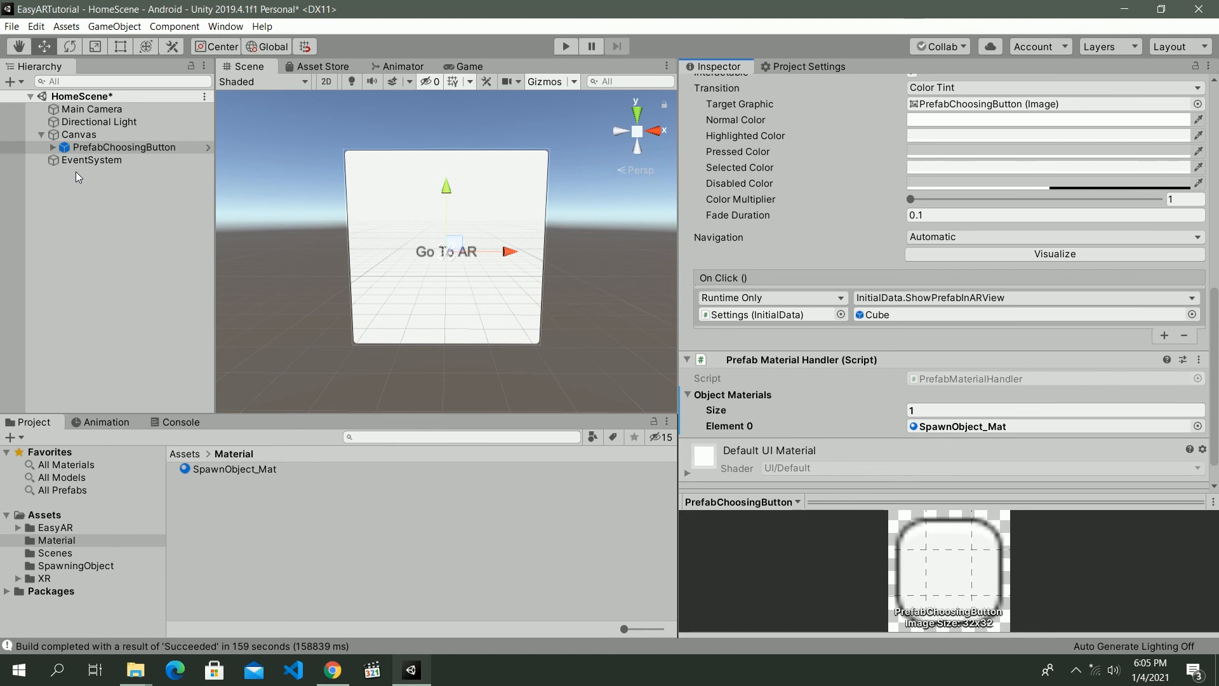
Remove the EasyAR PrefabSelection and ARScene sample scenes from the build's scene list in Build Settings
click(12, 27)
click(53, 164)
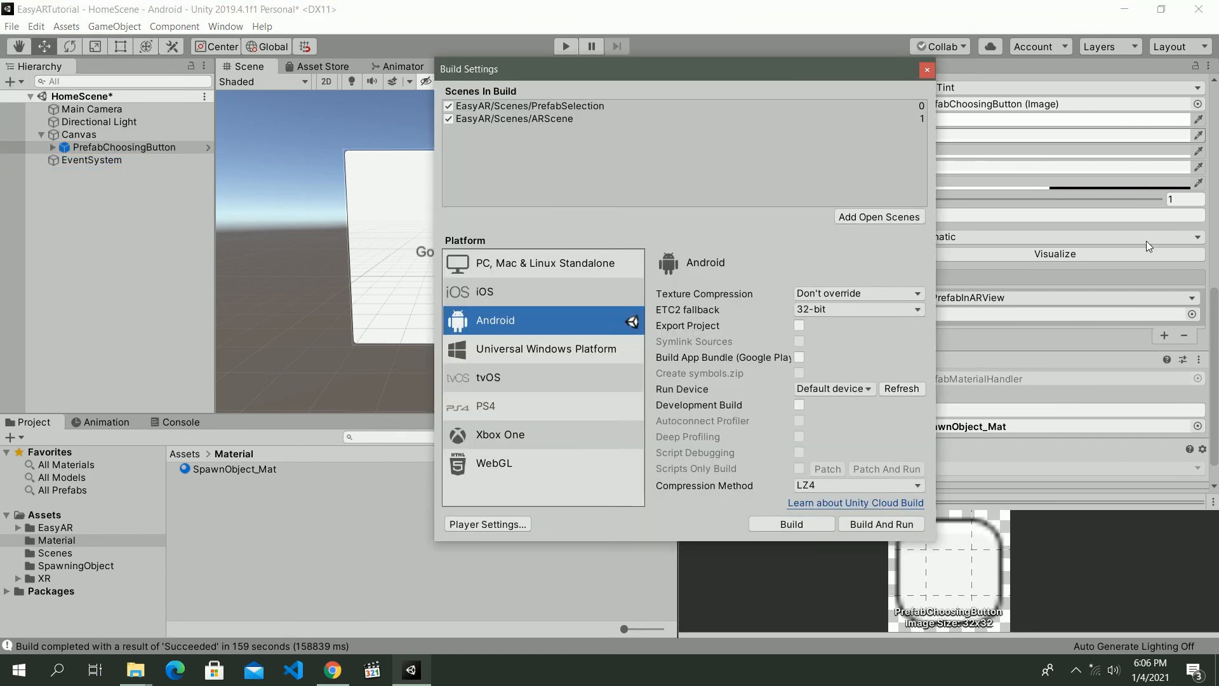
click(568, 122)
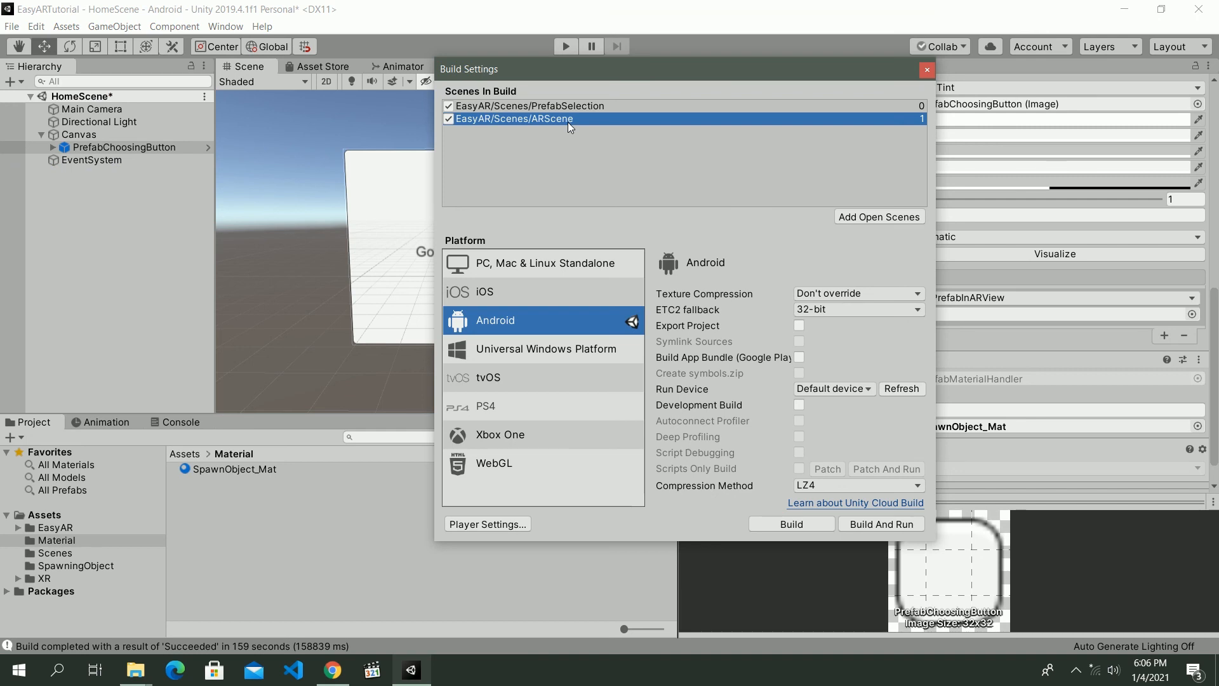
key(Delete)
click(569, 109)
key(Delete)
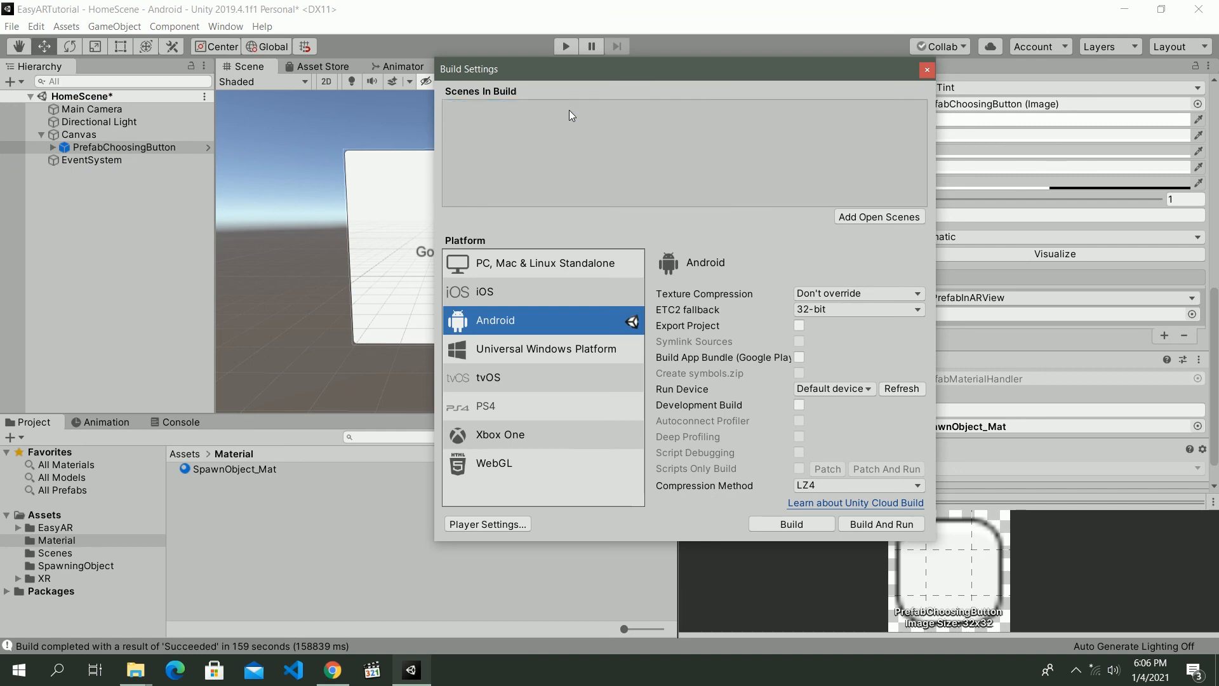
Add HomeScene and ARScene from Assets/Scenes to the build, with HomeScene first
click(62, 554)
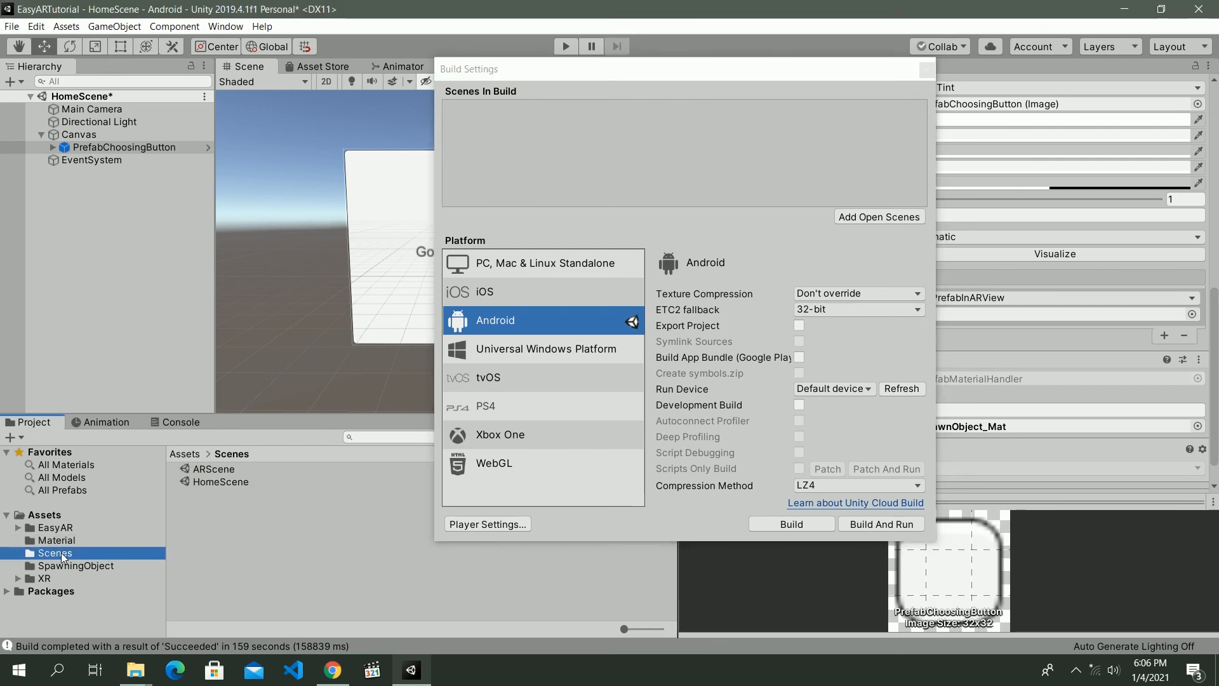
drag(222, 482, 527, 125)
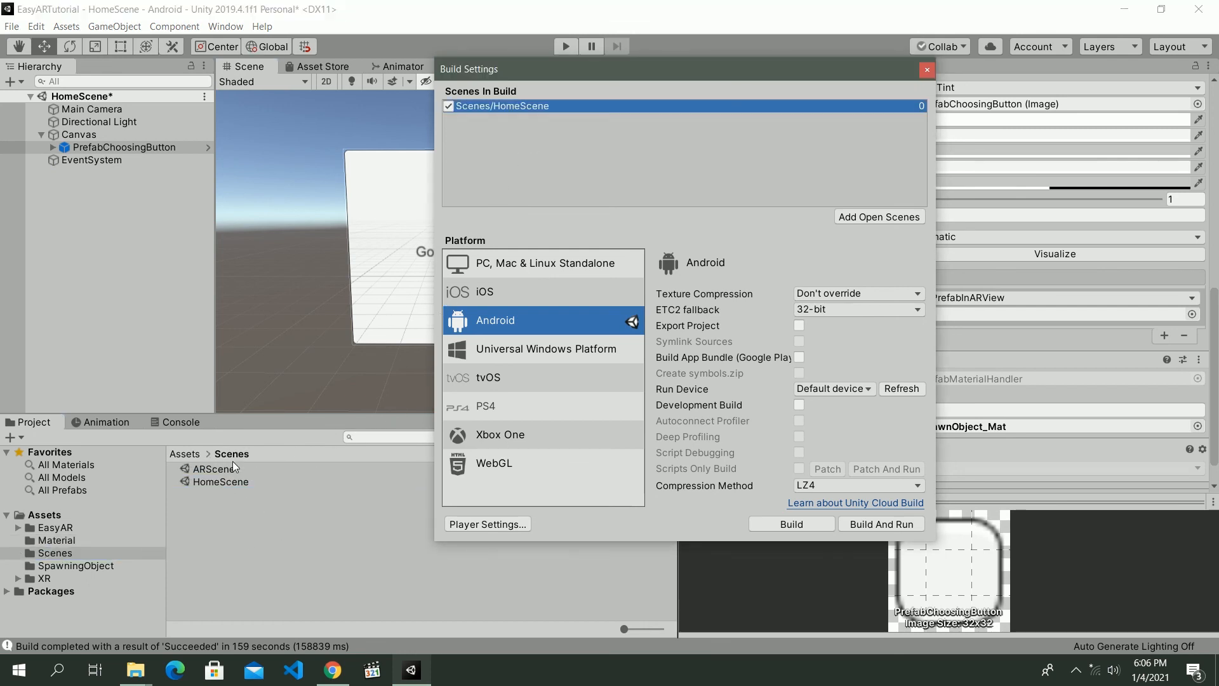
drag(220, 470, 539, 120)
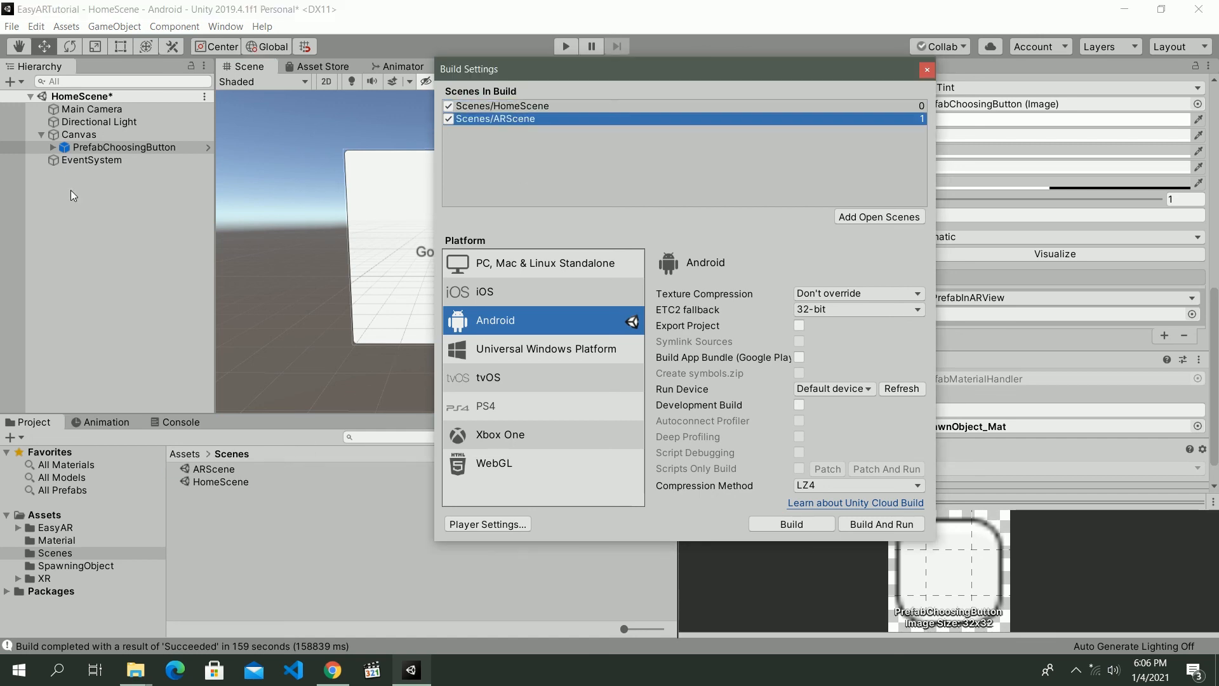
Save HomeScene and close the Build Settings
click(102, 226)
key(ctrl+s)
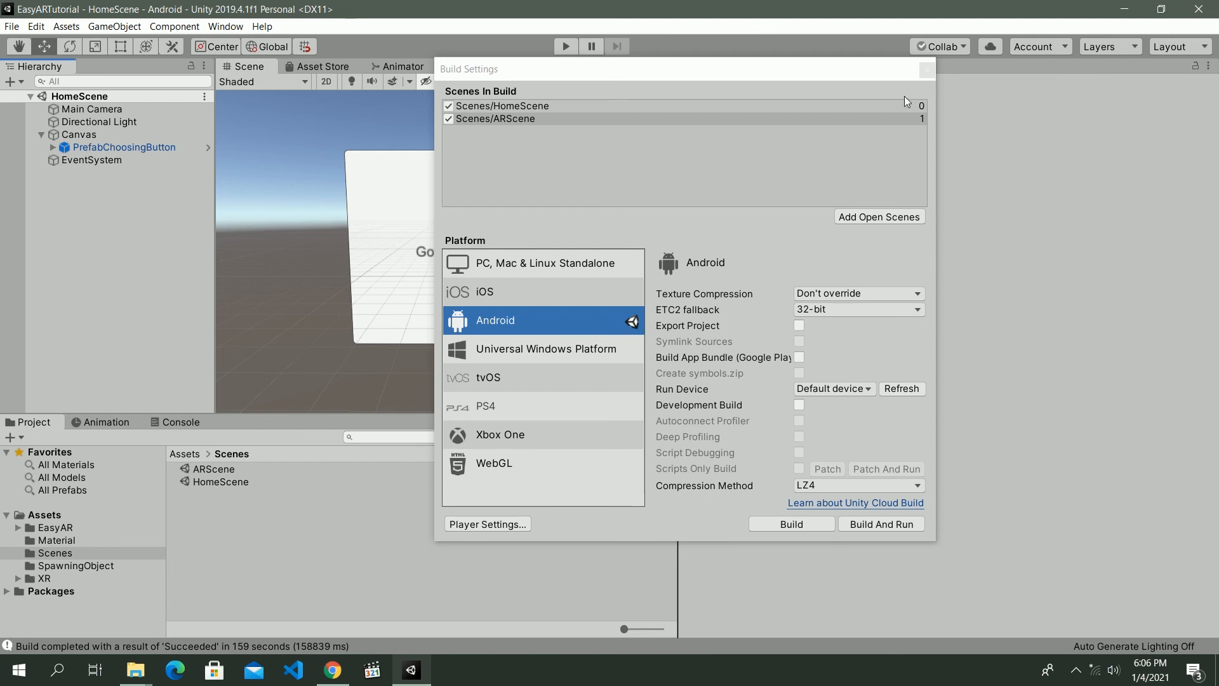
click(927, 70)
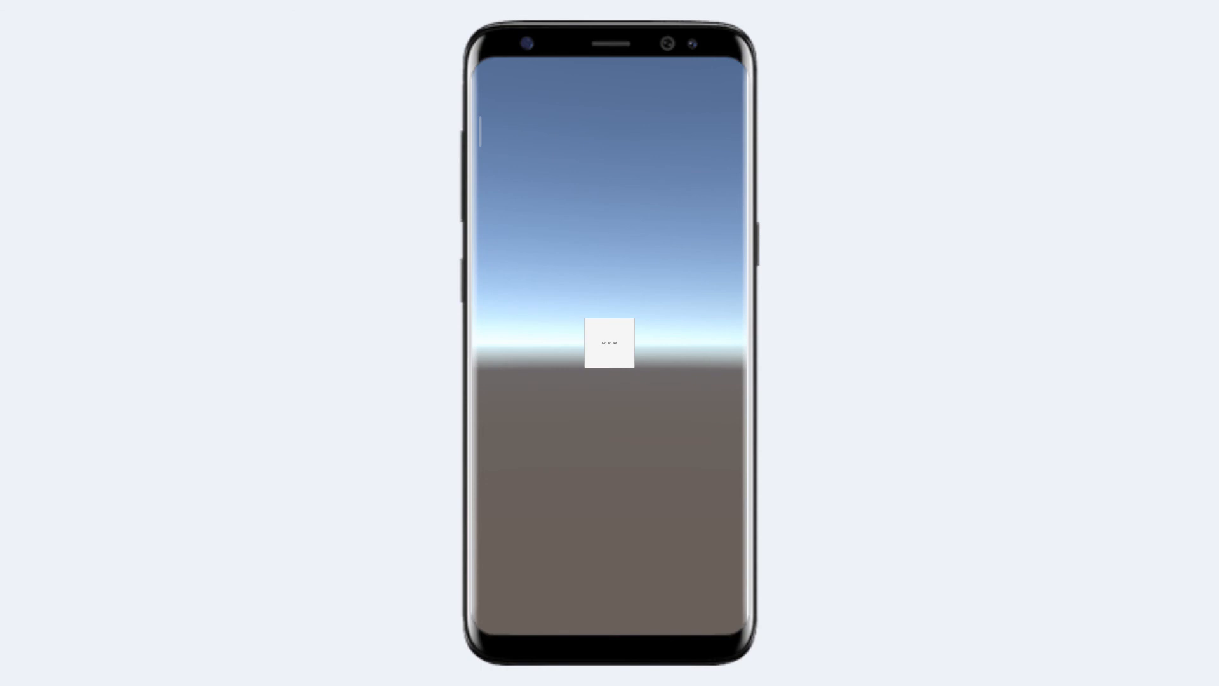
Switch to the built app on the phone and start its AR view with the Go To AR button
click(610, 343)
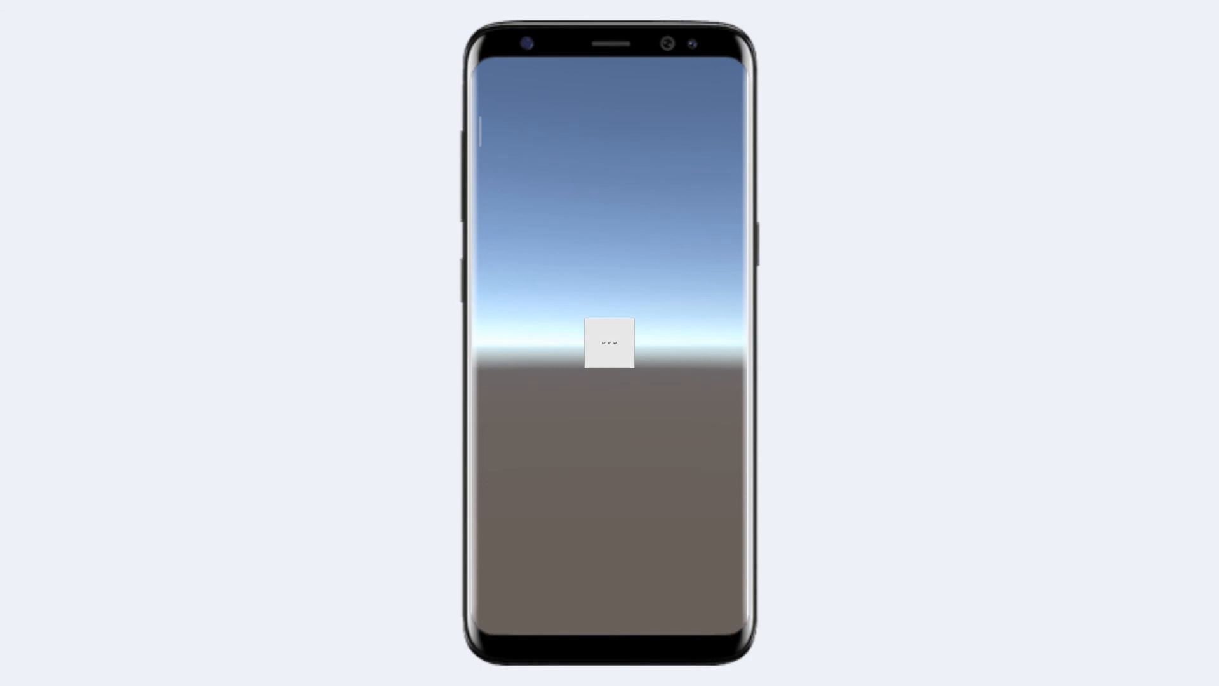